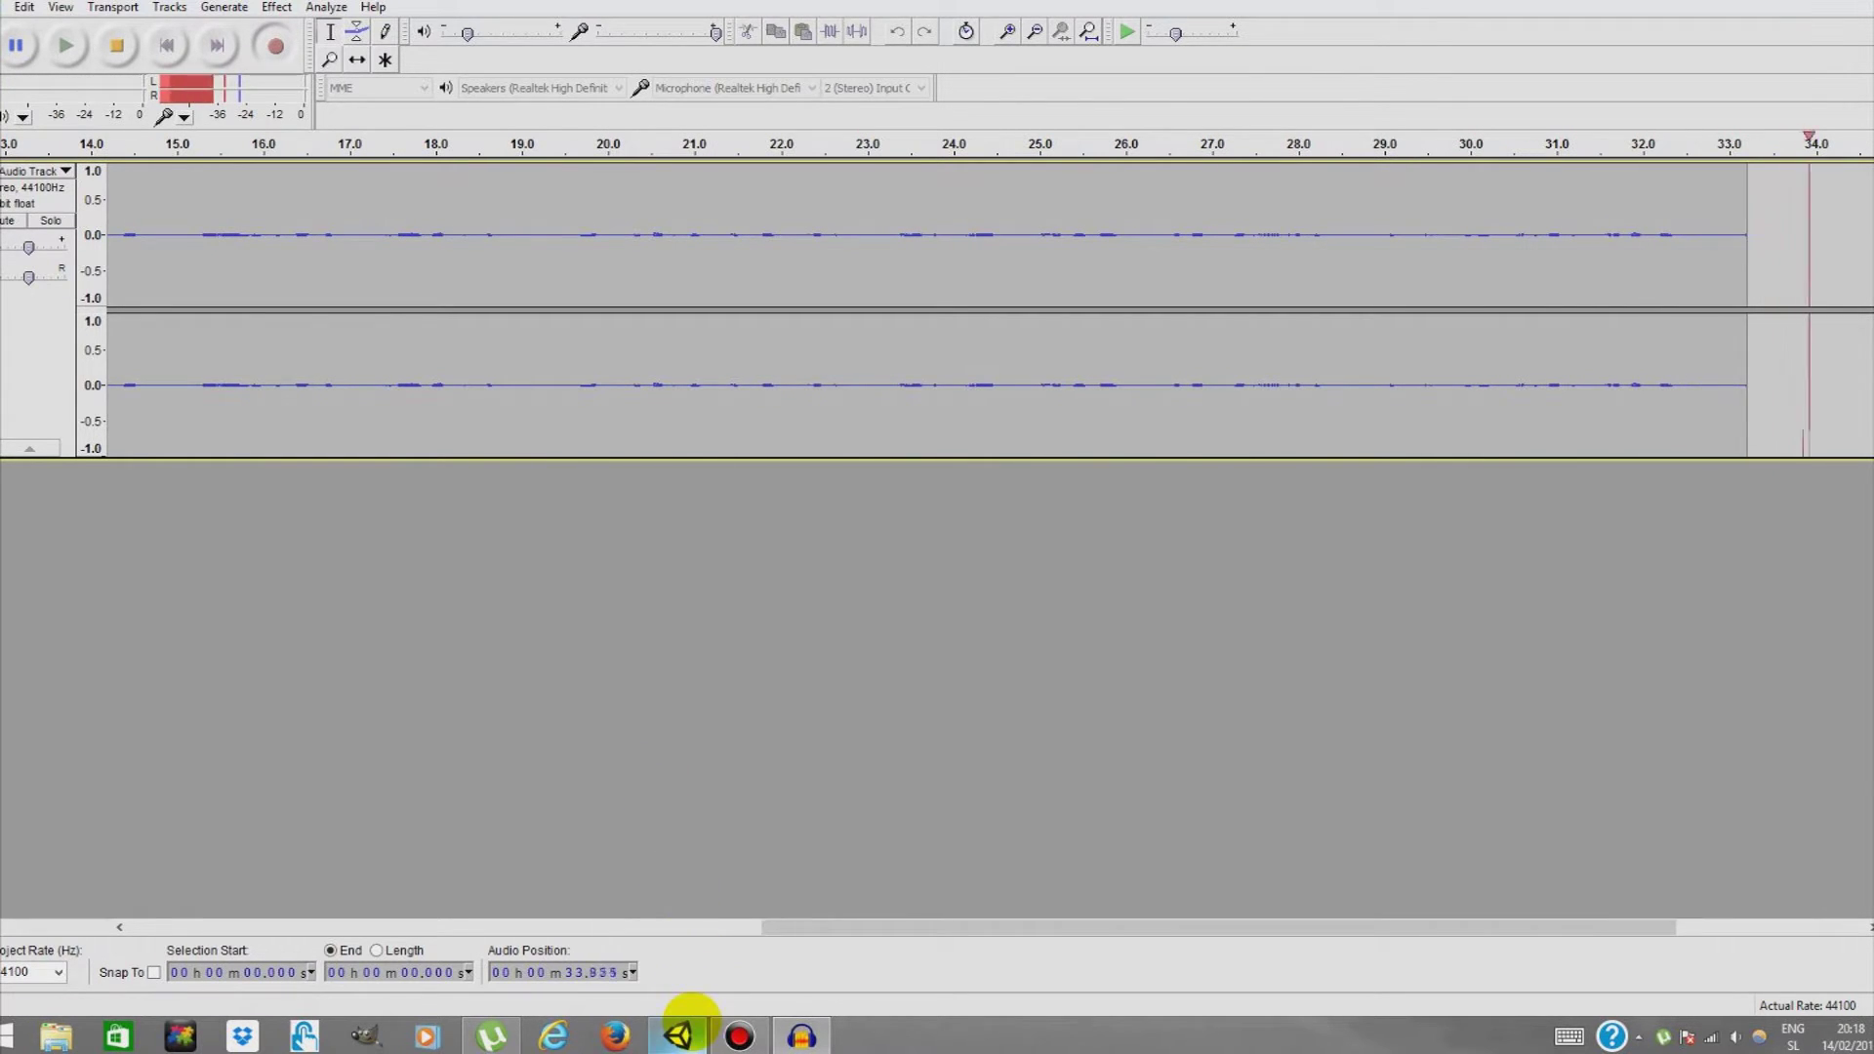
Switch to Unity, play the flashlight scene and walk through the hallway door to test how it opens.
mouse_move(688, 1019)
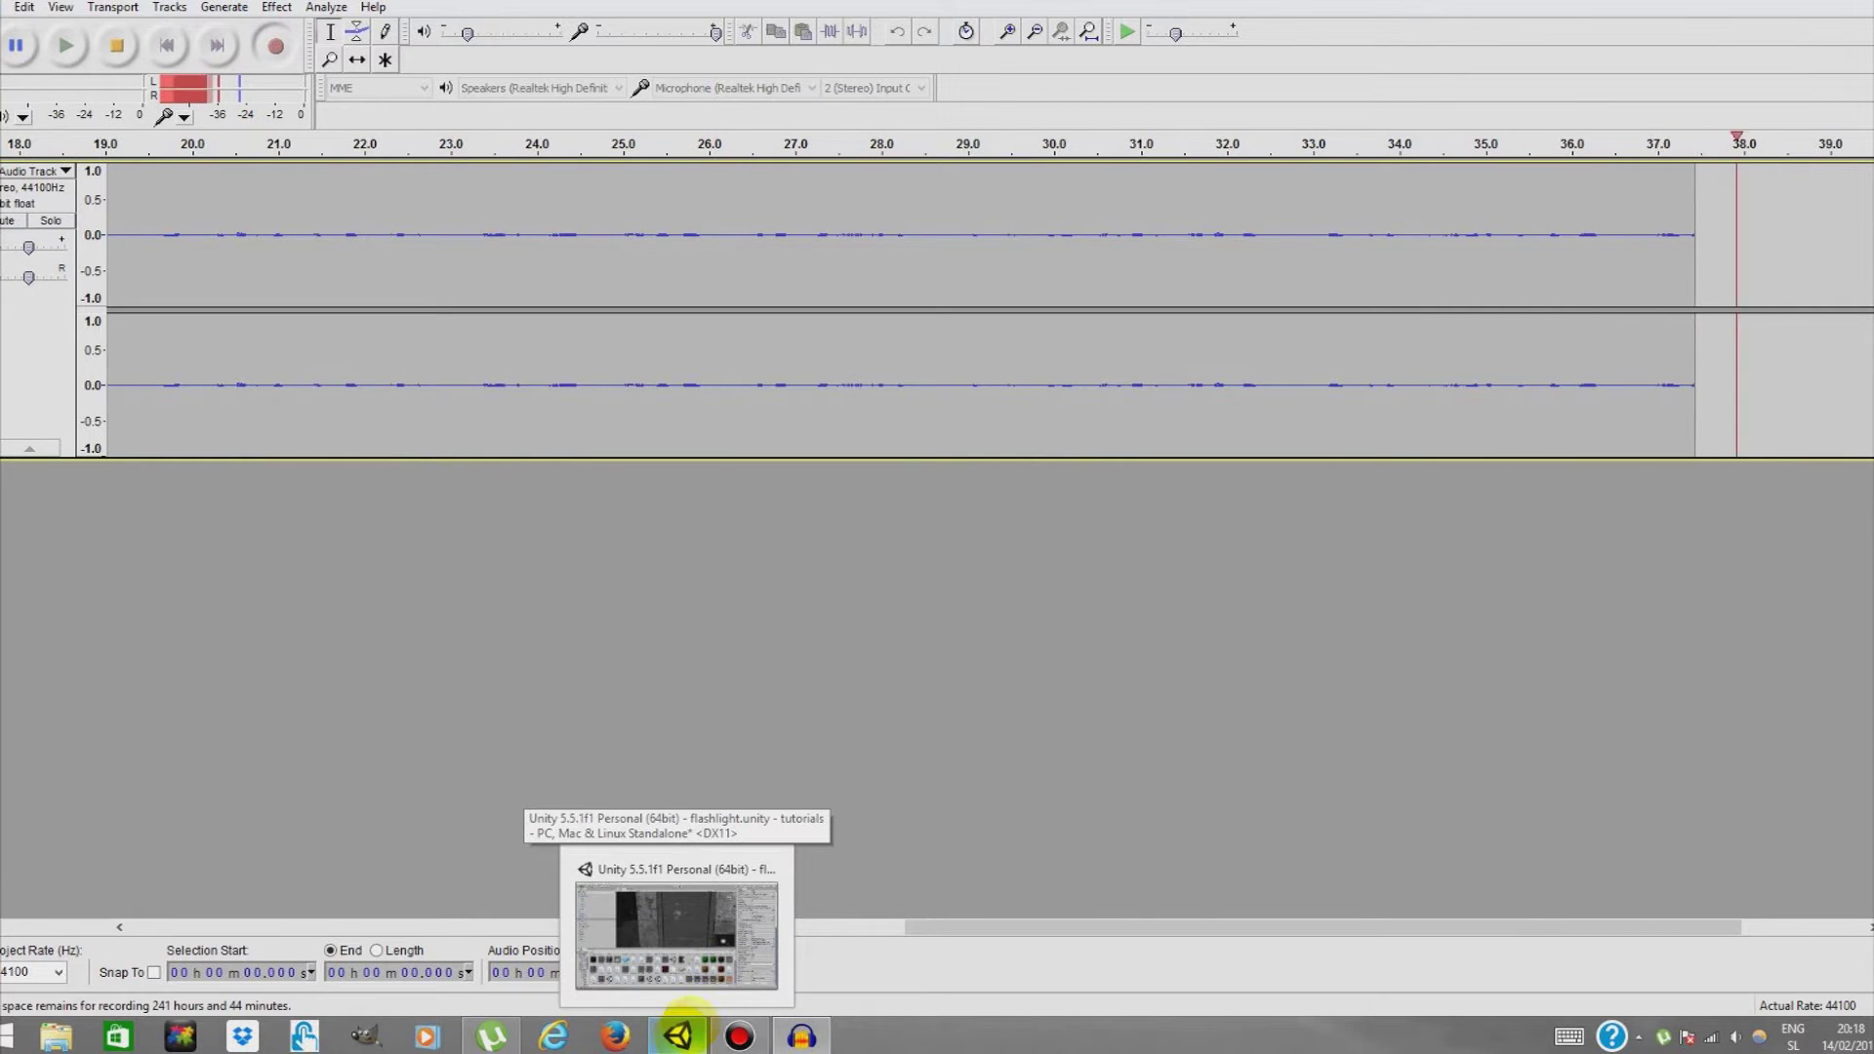
click(679, 932)
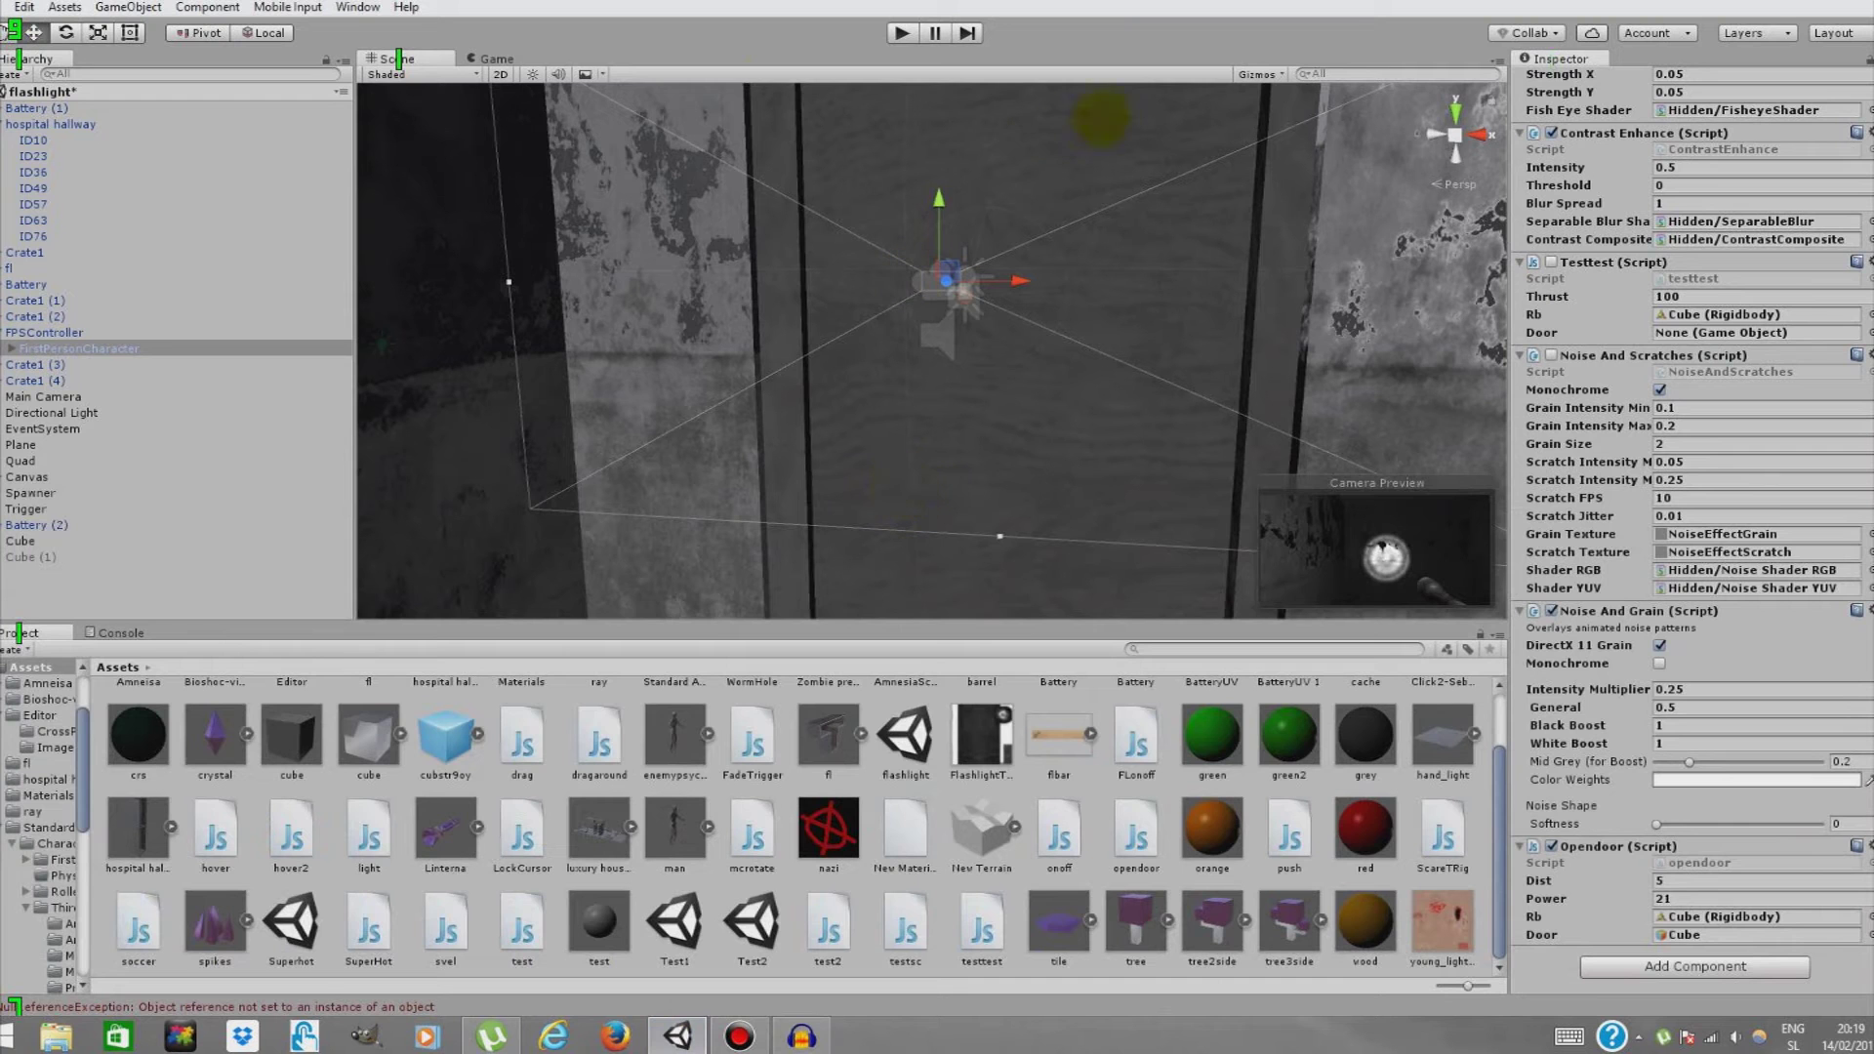
click(496, 57)
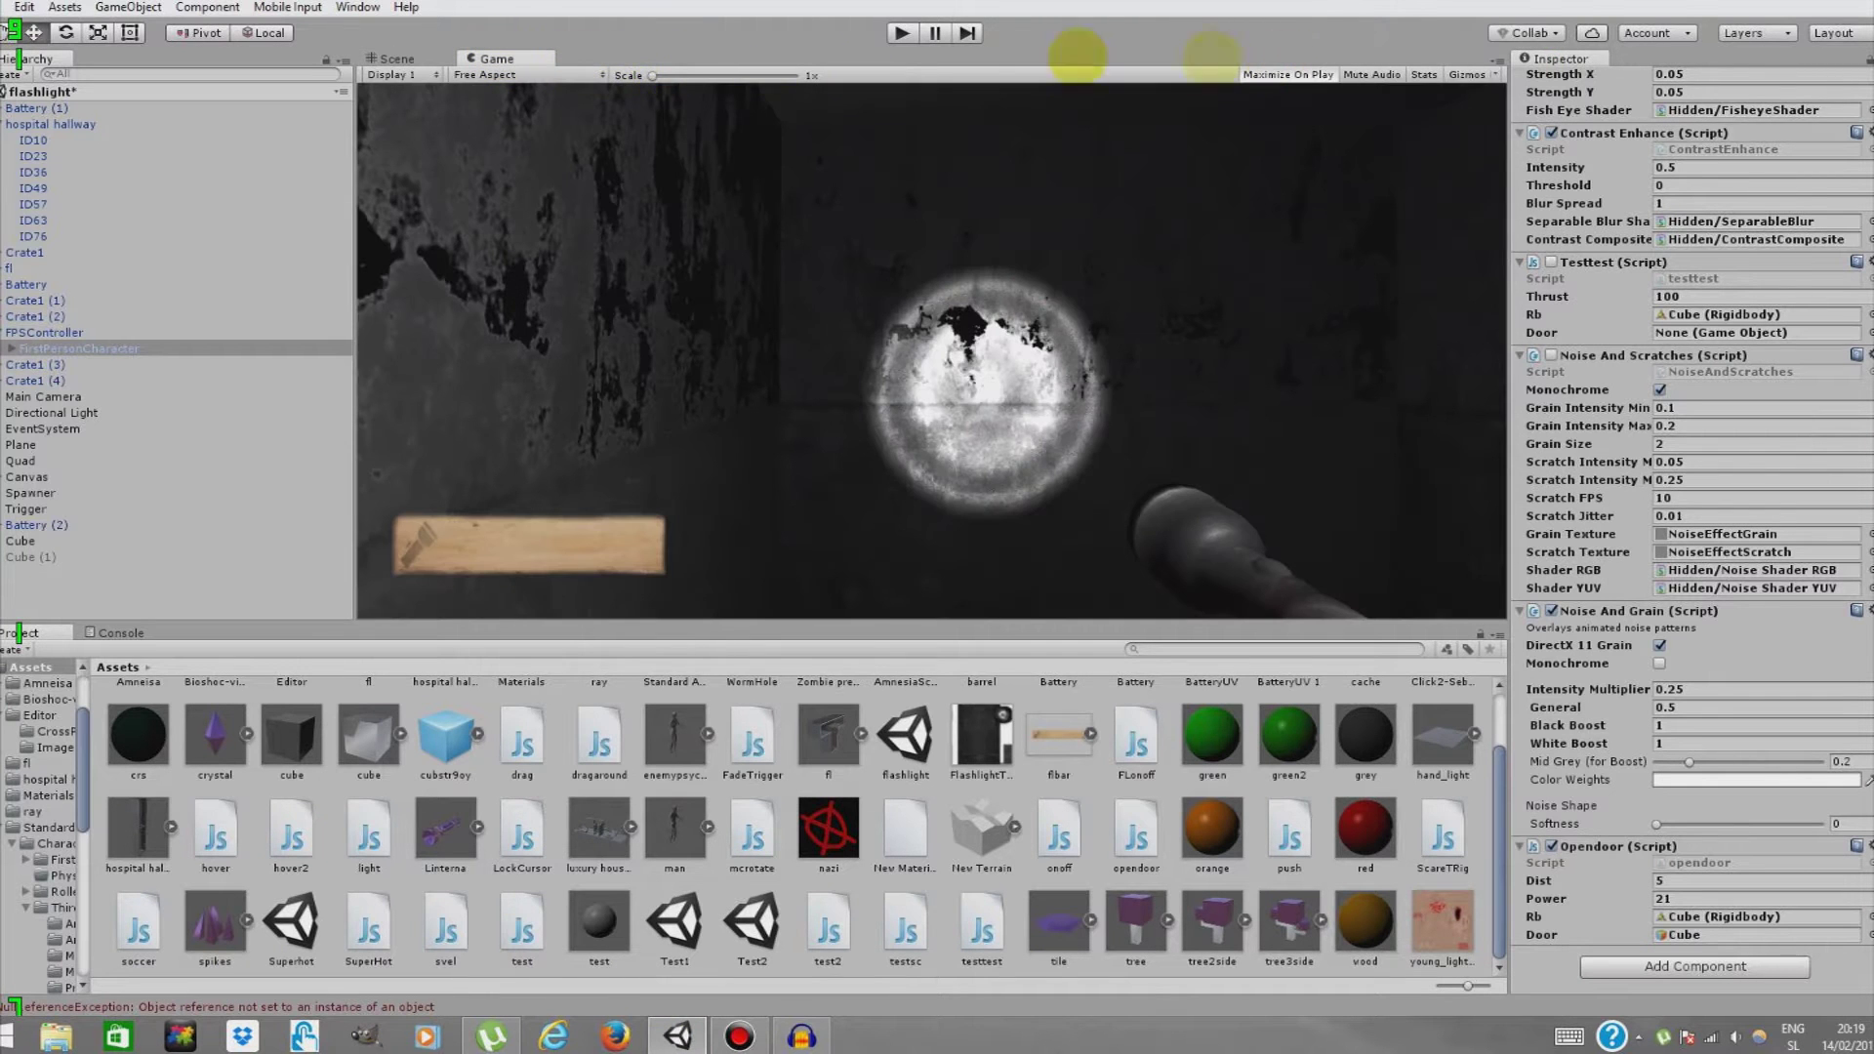
click(902, 32)
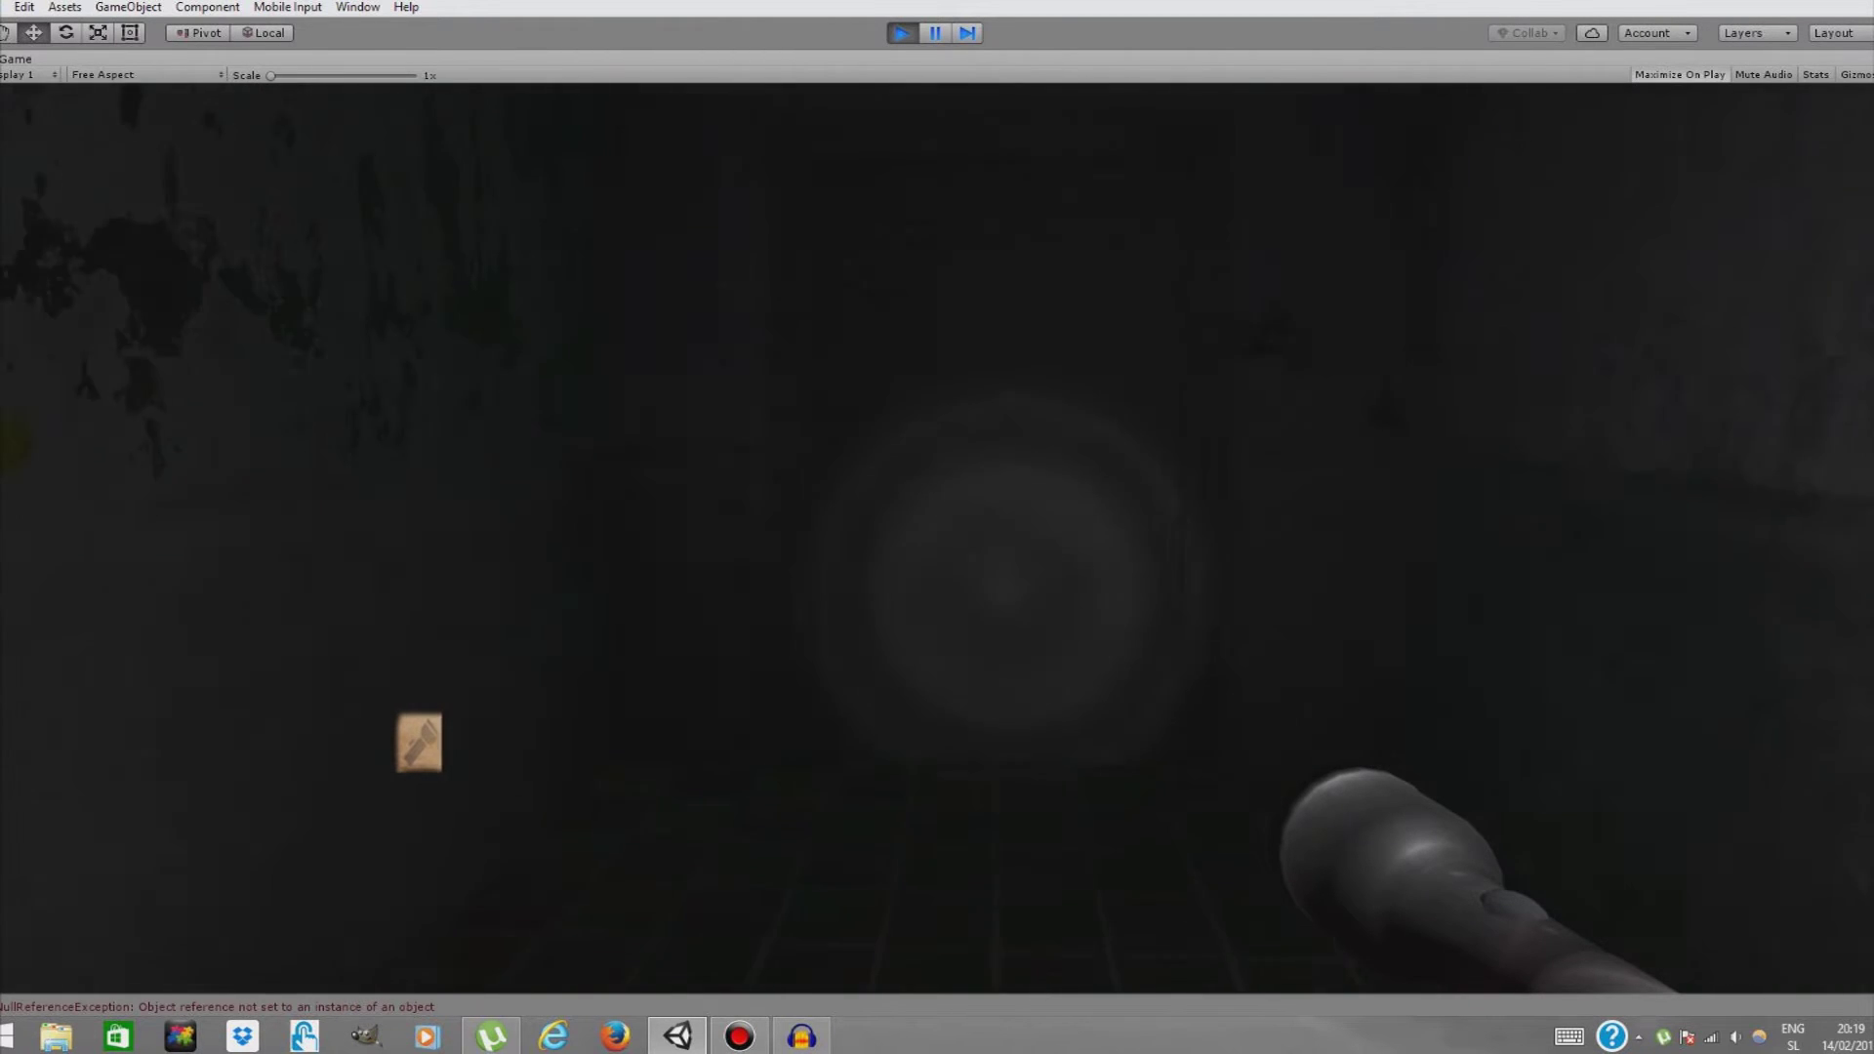
key(w)
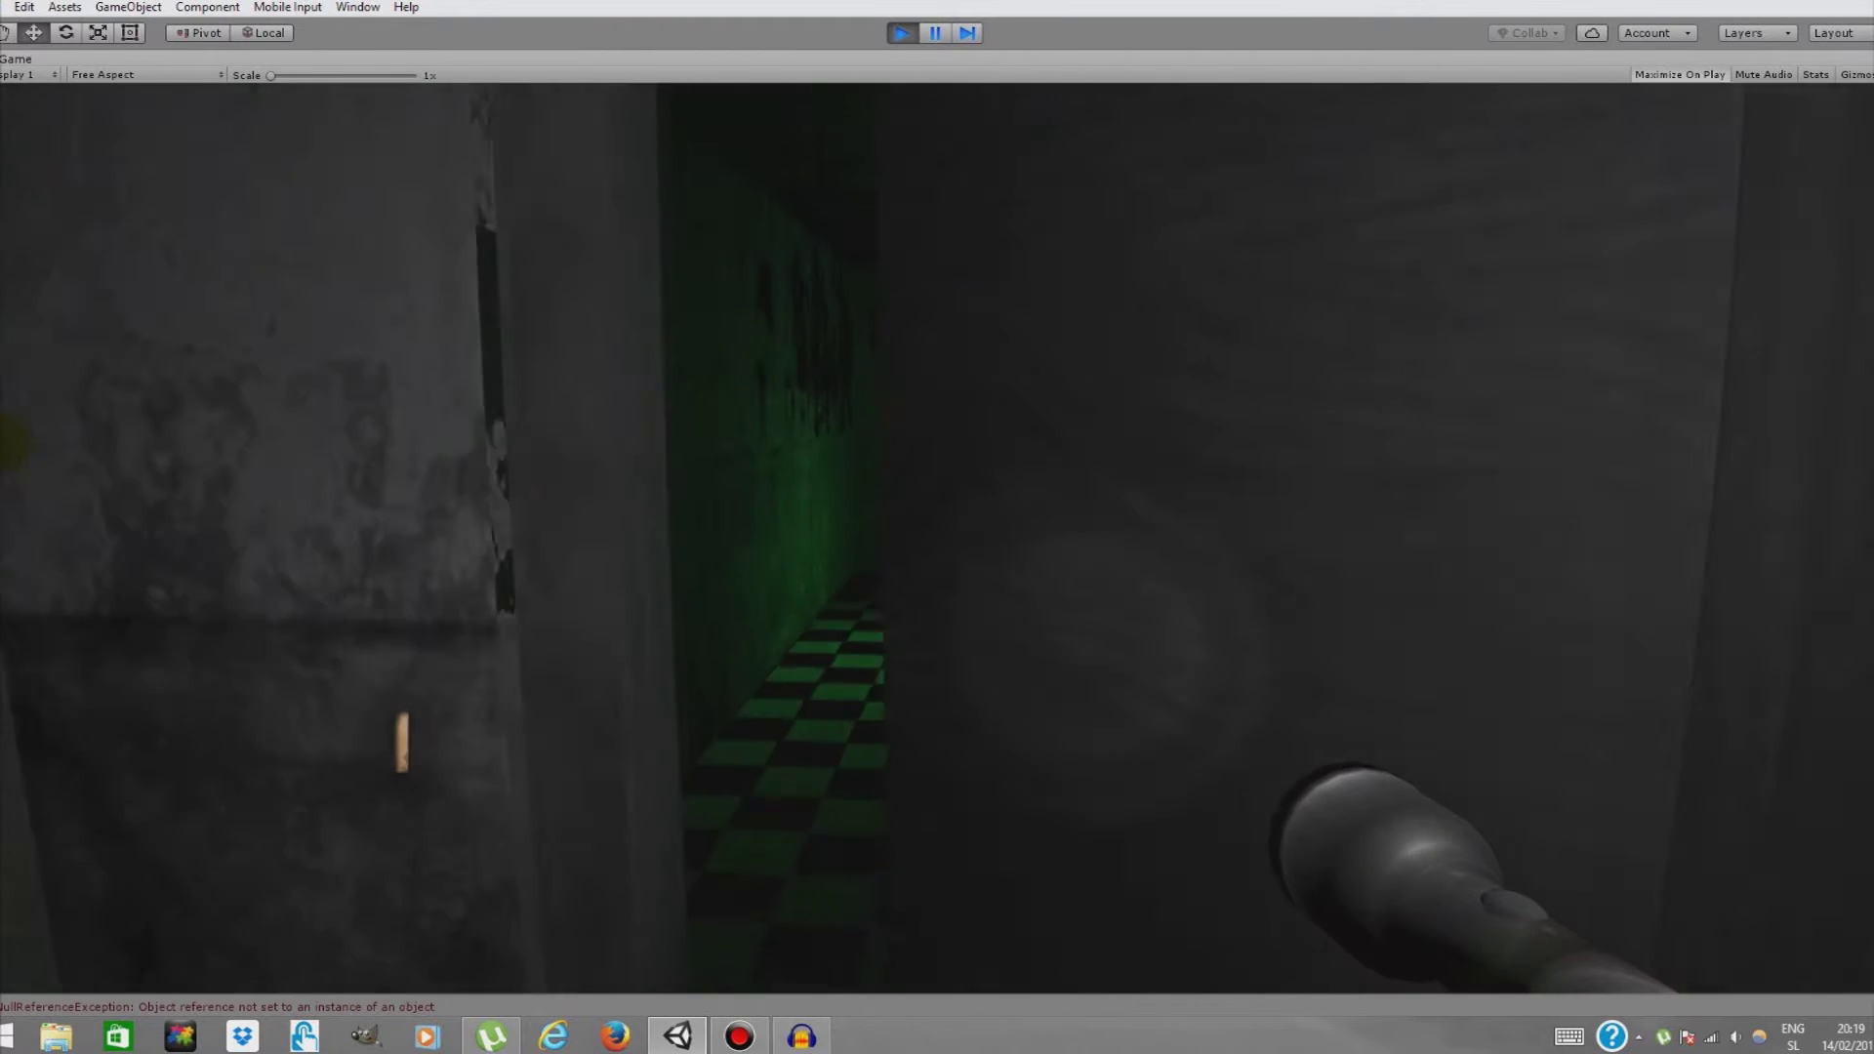
key(w)
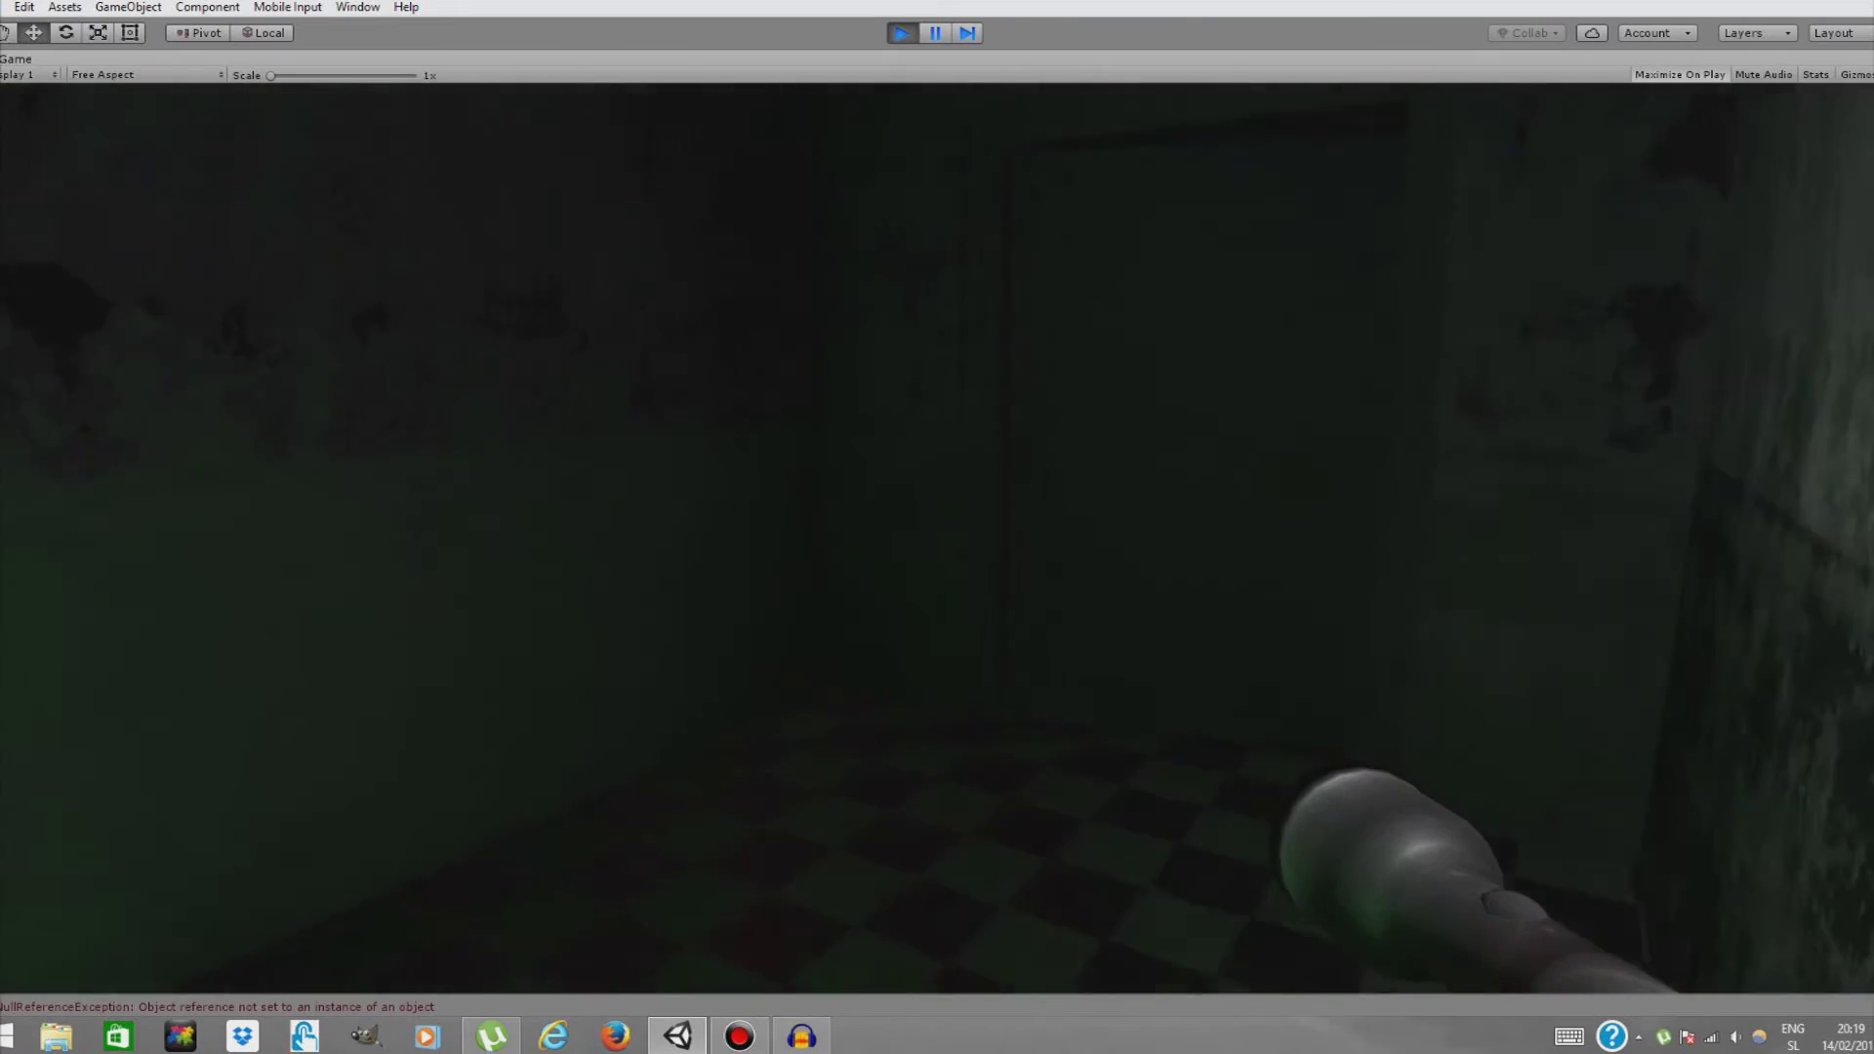
key(w)
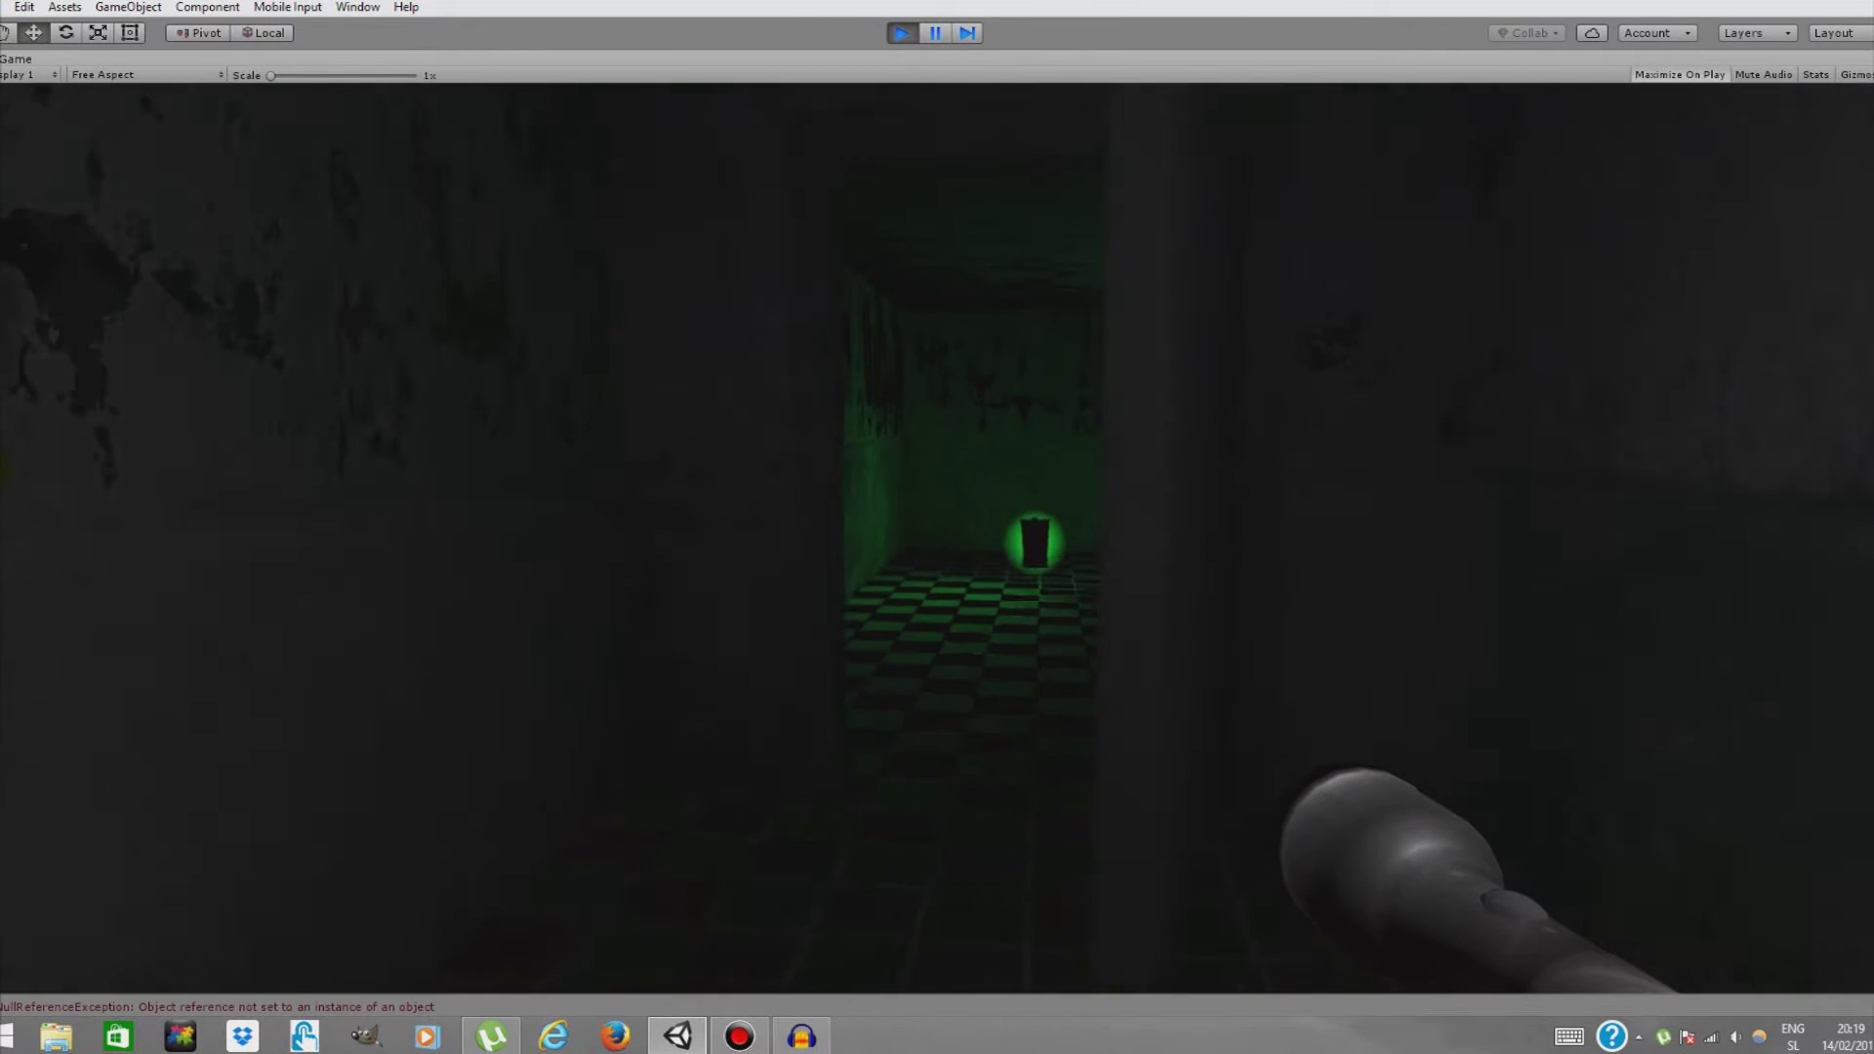
key(w)
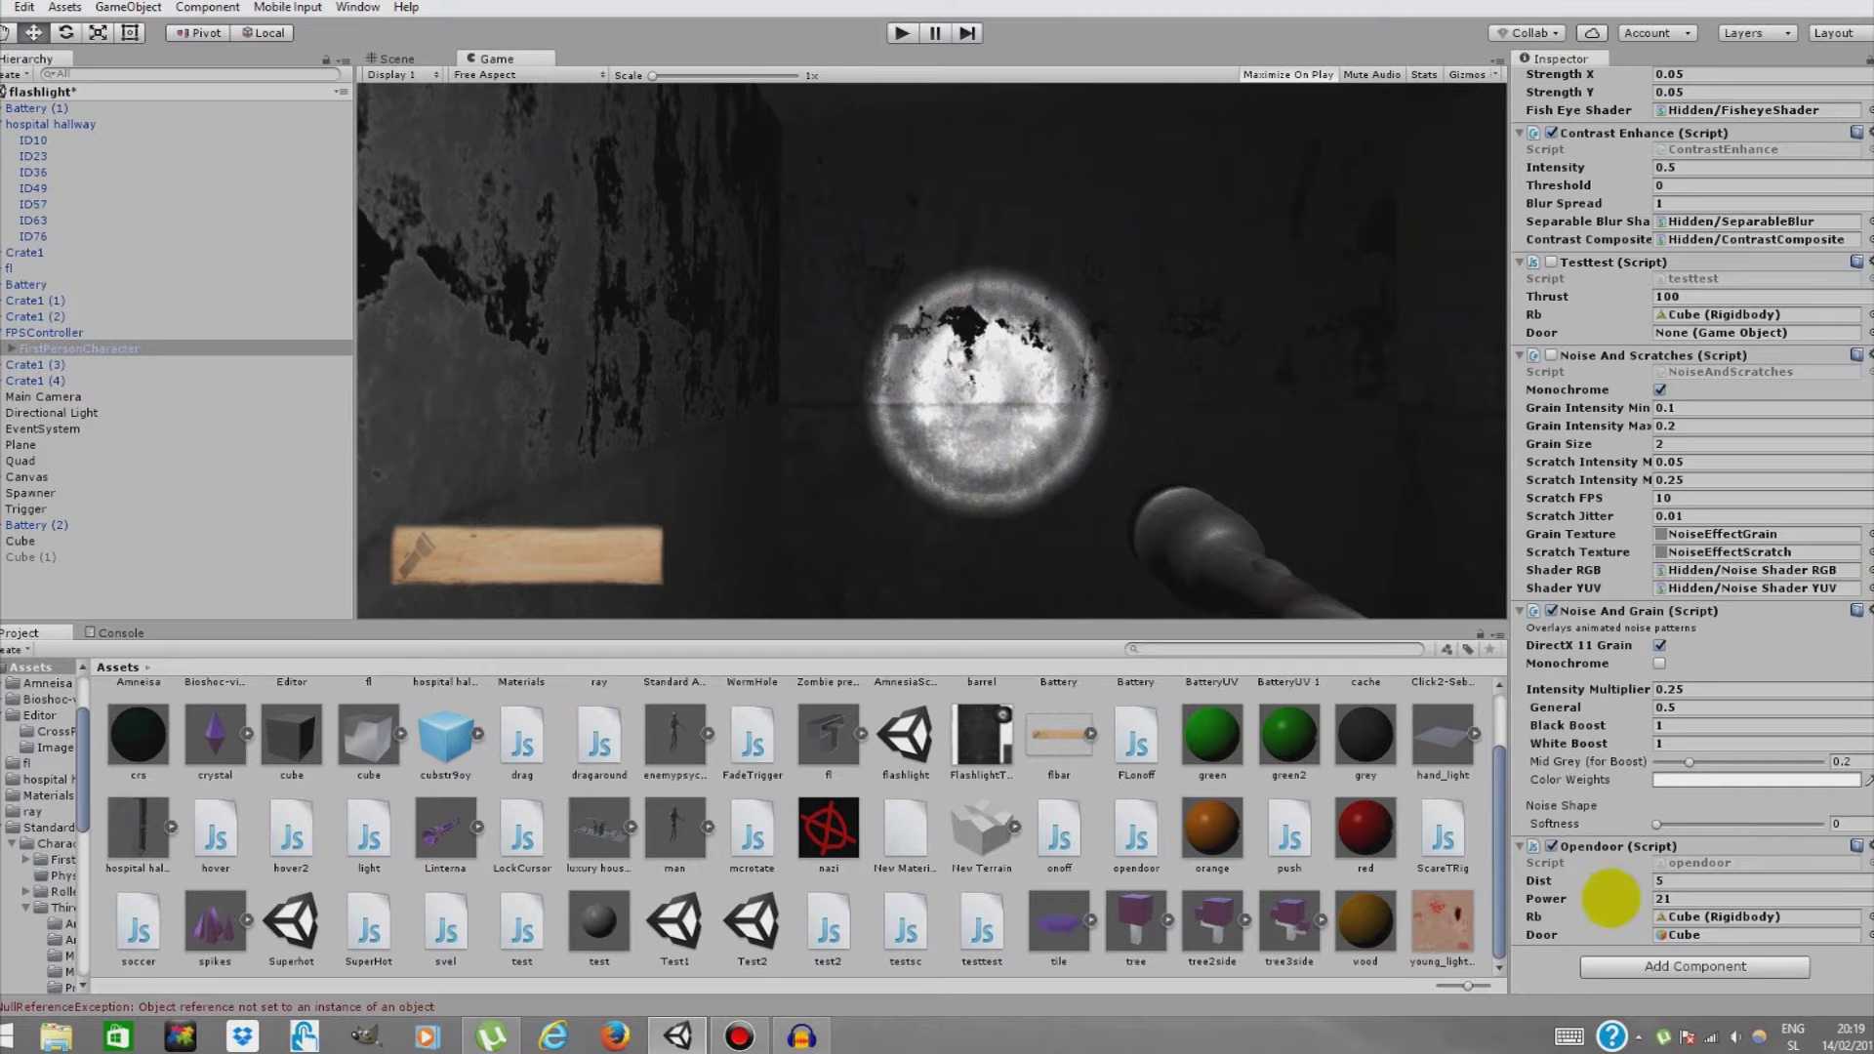
Remove the Opendoor script component from FirstPersonCharacter.
click(1859, 846)
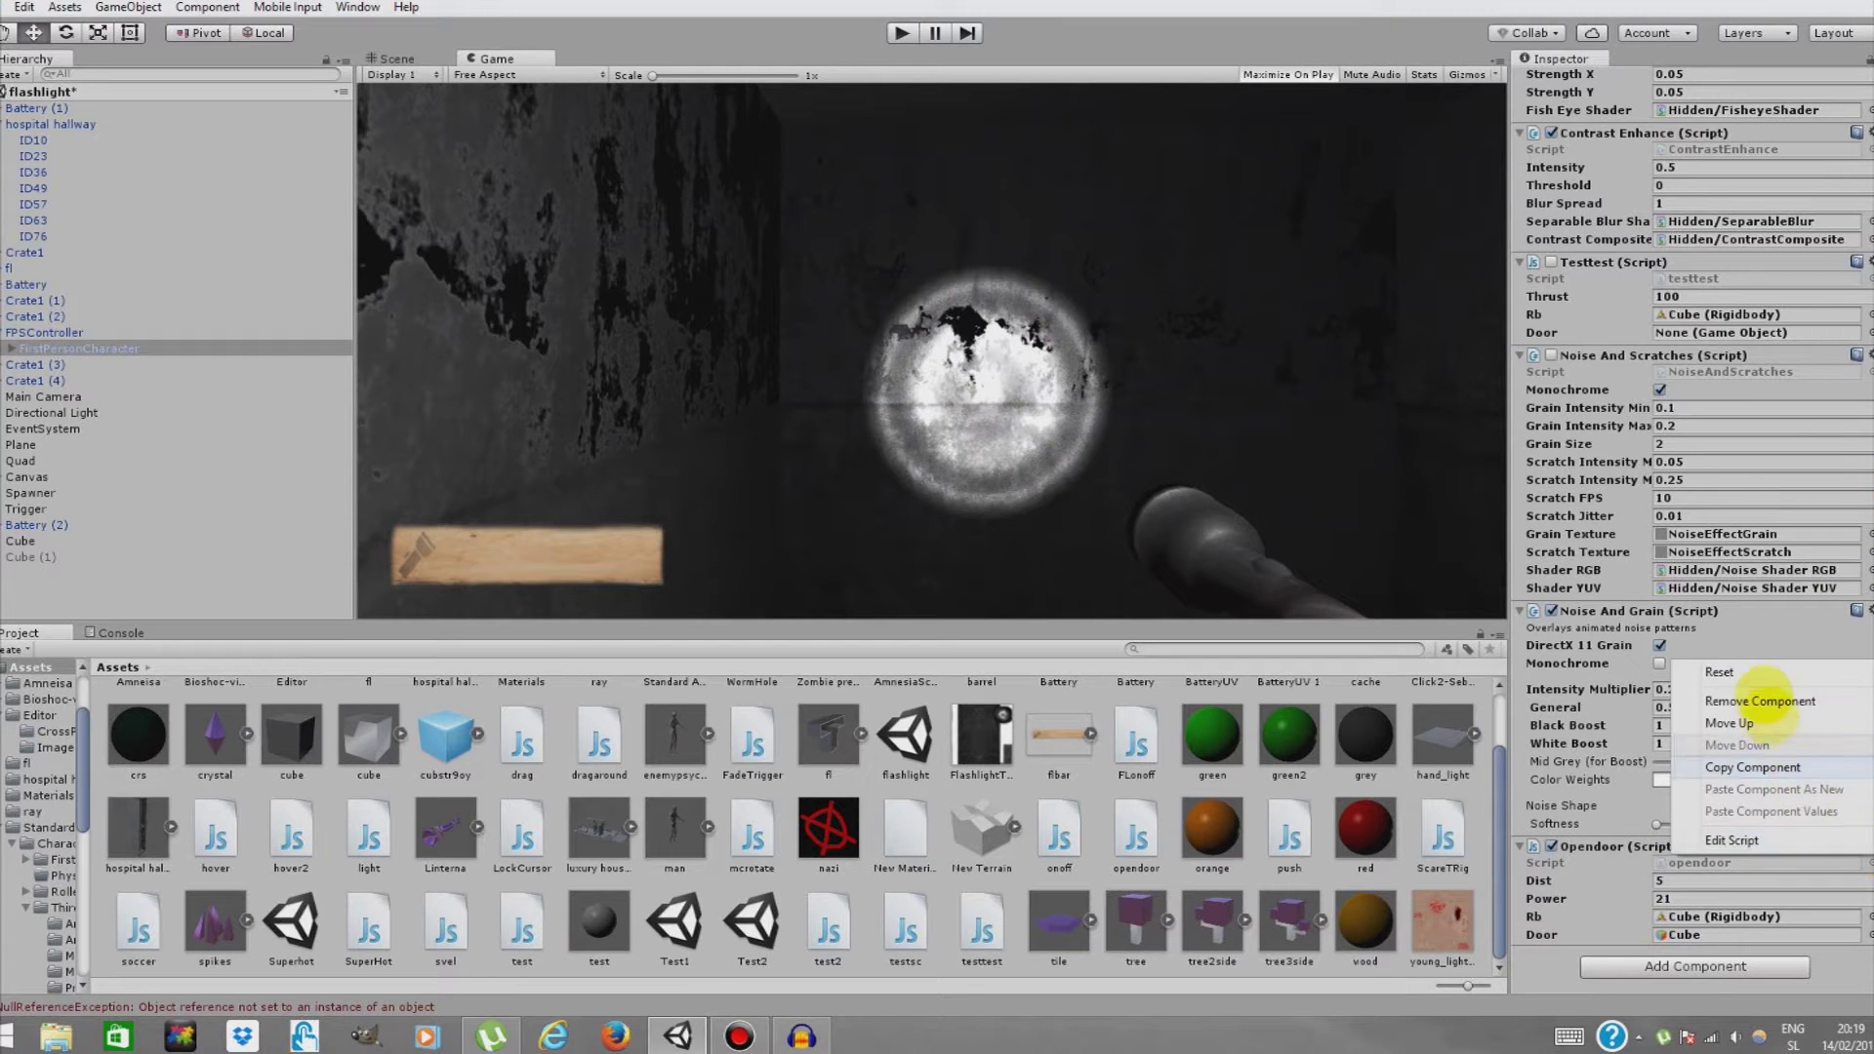
click(1760, 701)
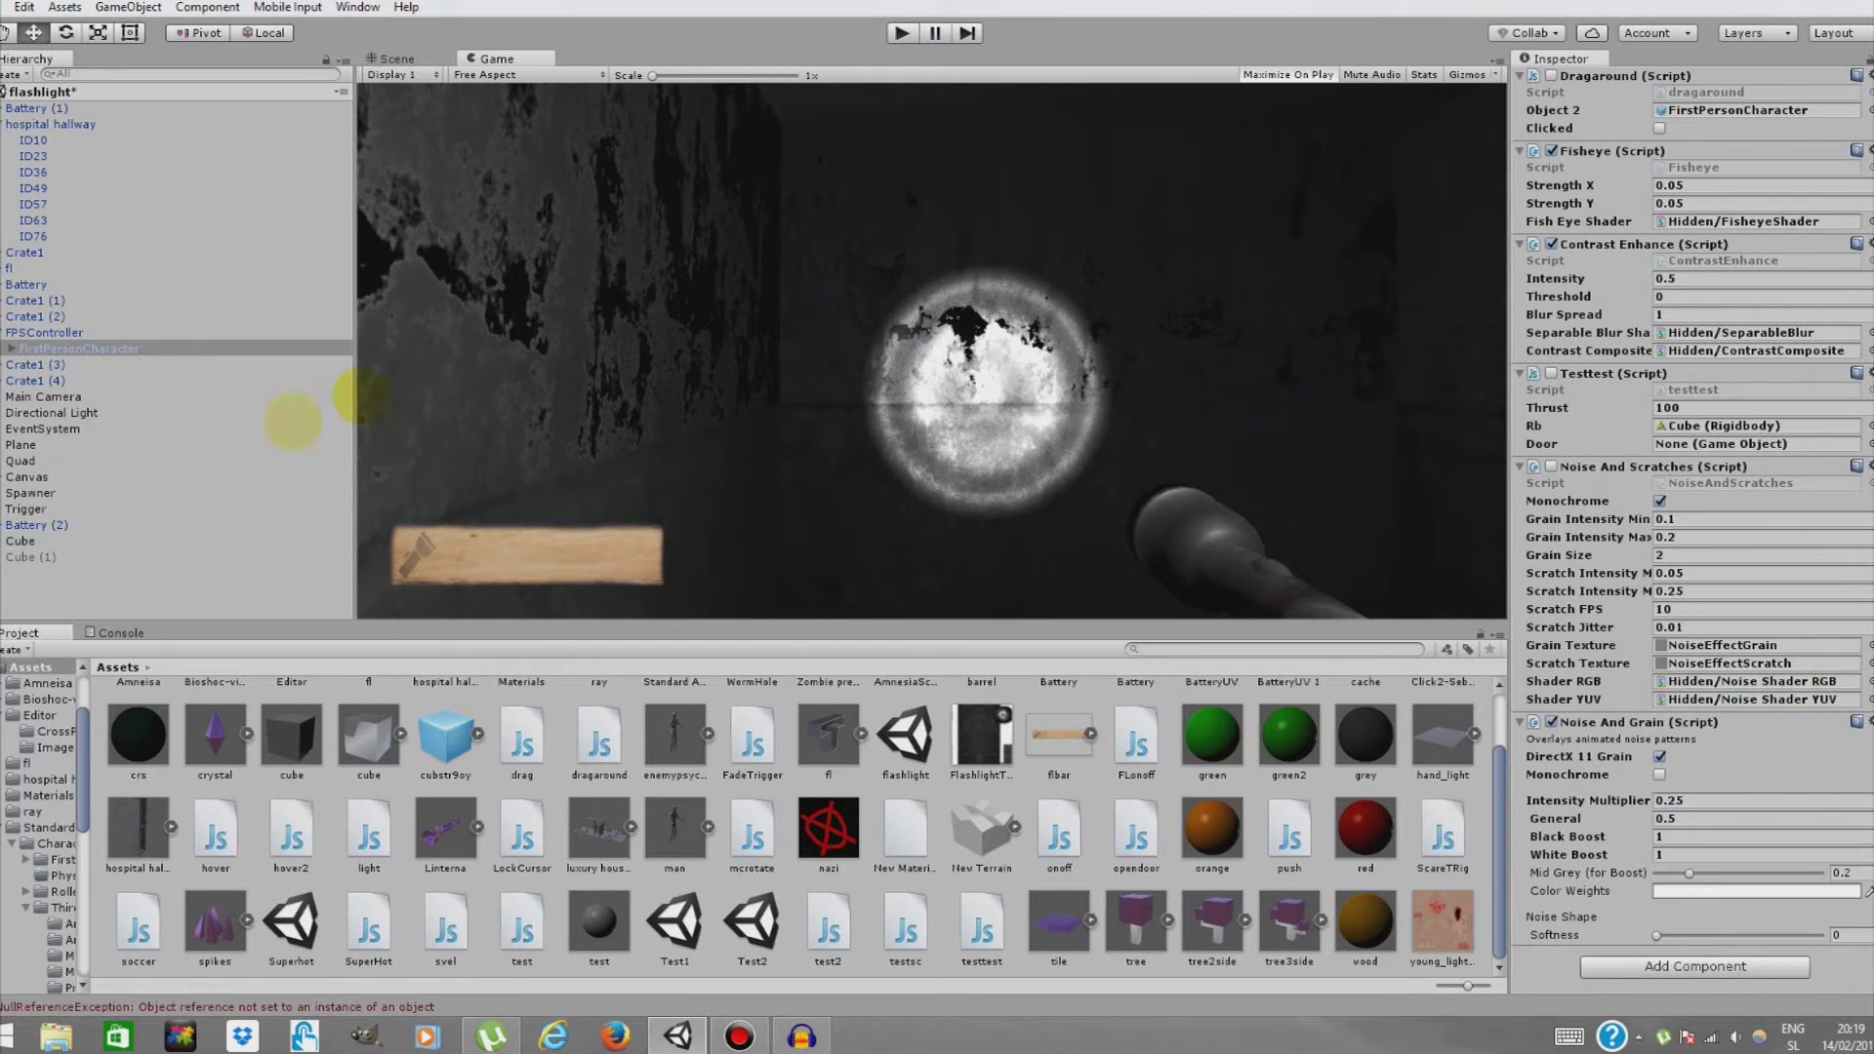
Select the existing door cube in the scene, enable Is Kinematic on its Rigidbody and deactivate the object.
click(395, 59)
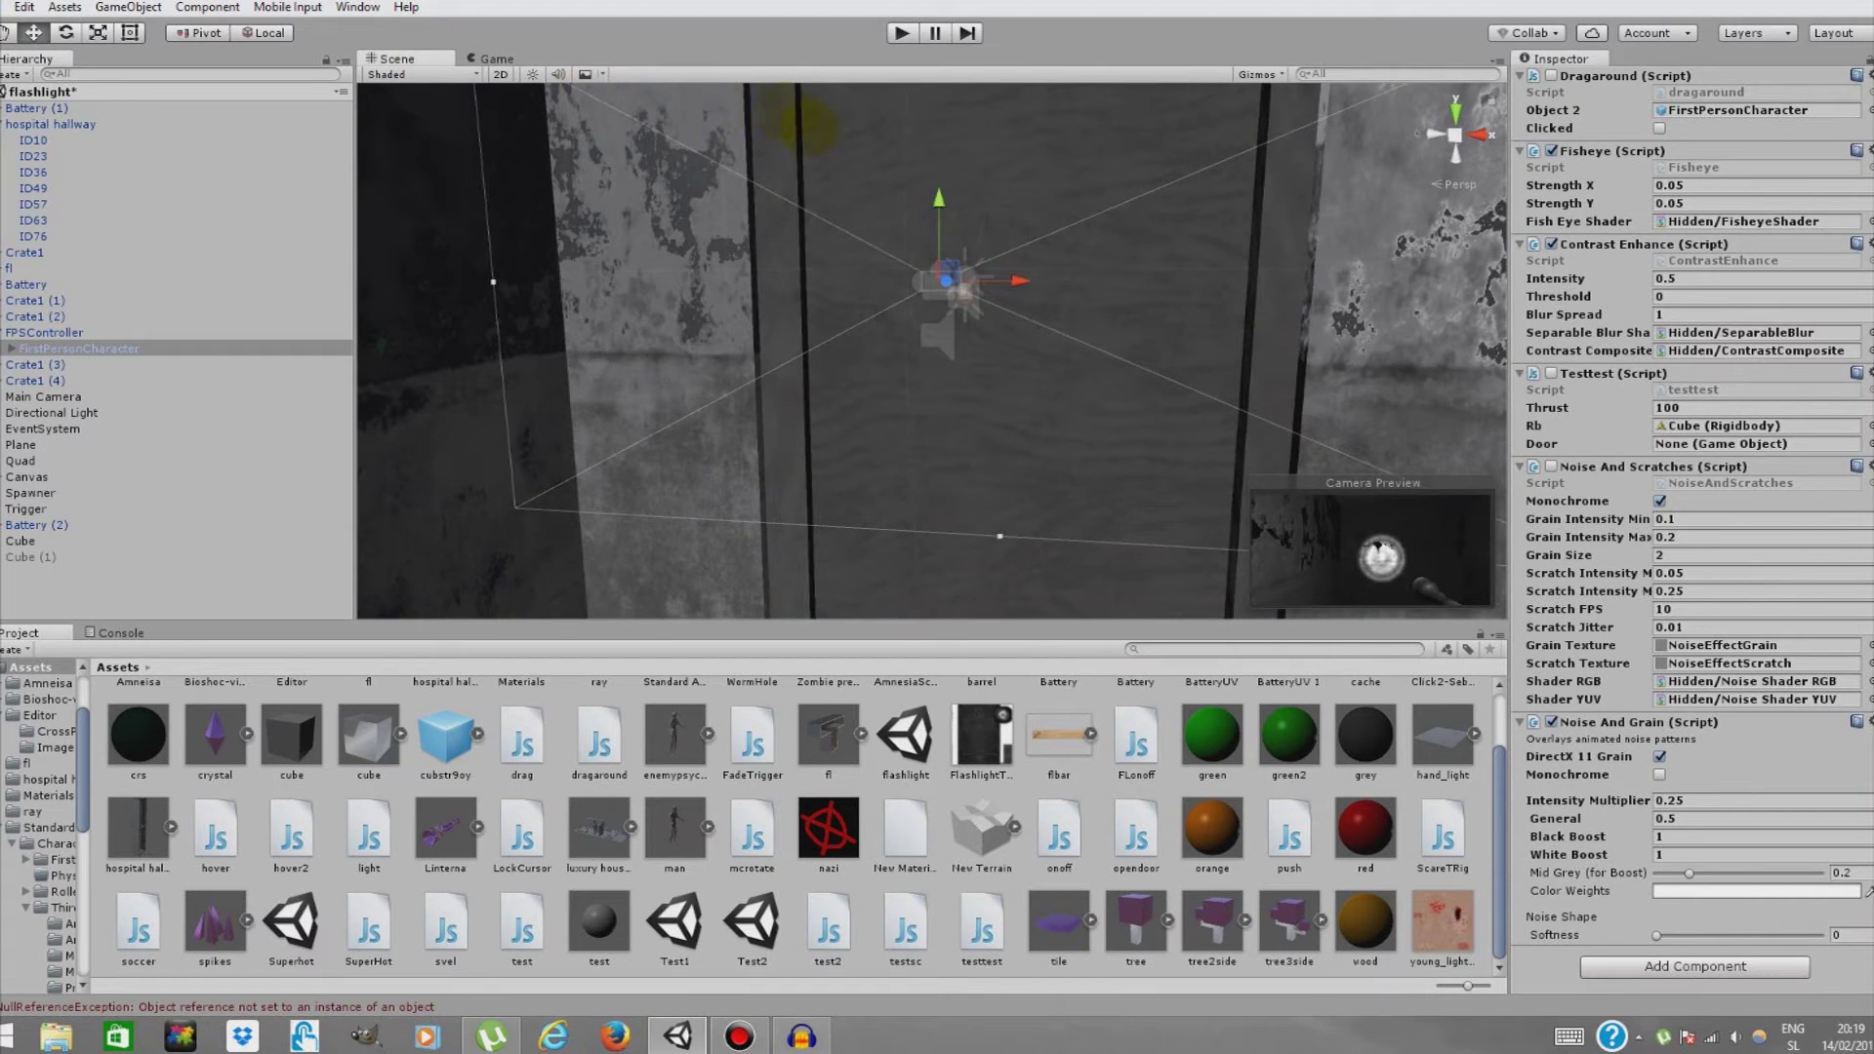
right_drag(911, 339, 1049, 390)
key(w)
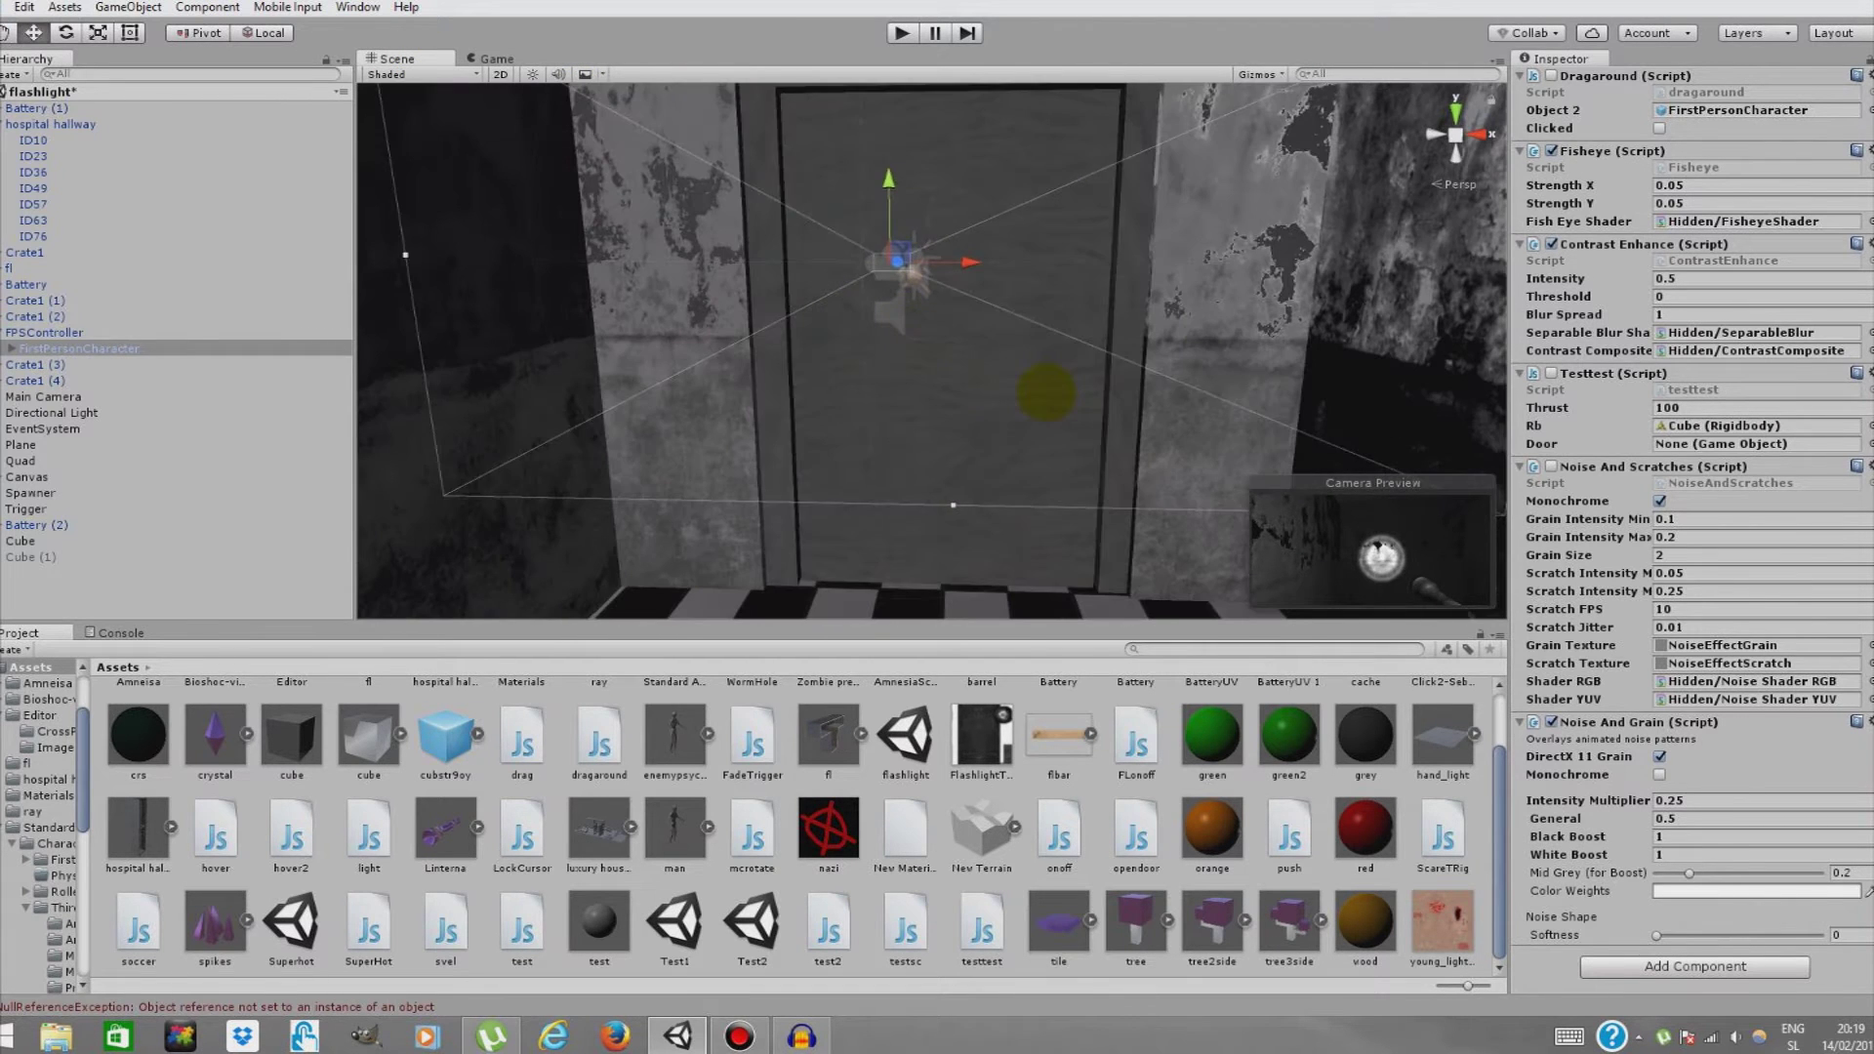
click(1031, 391)
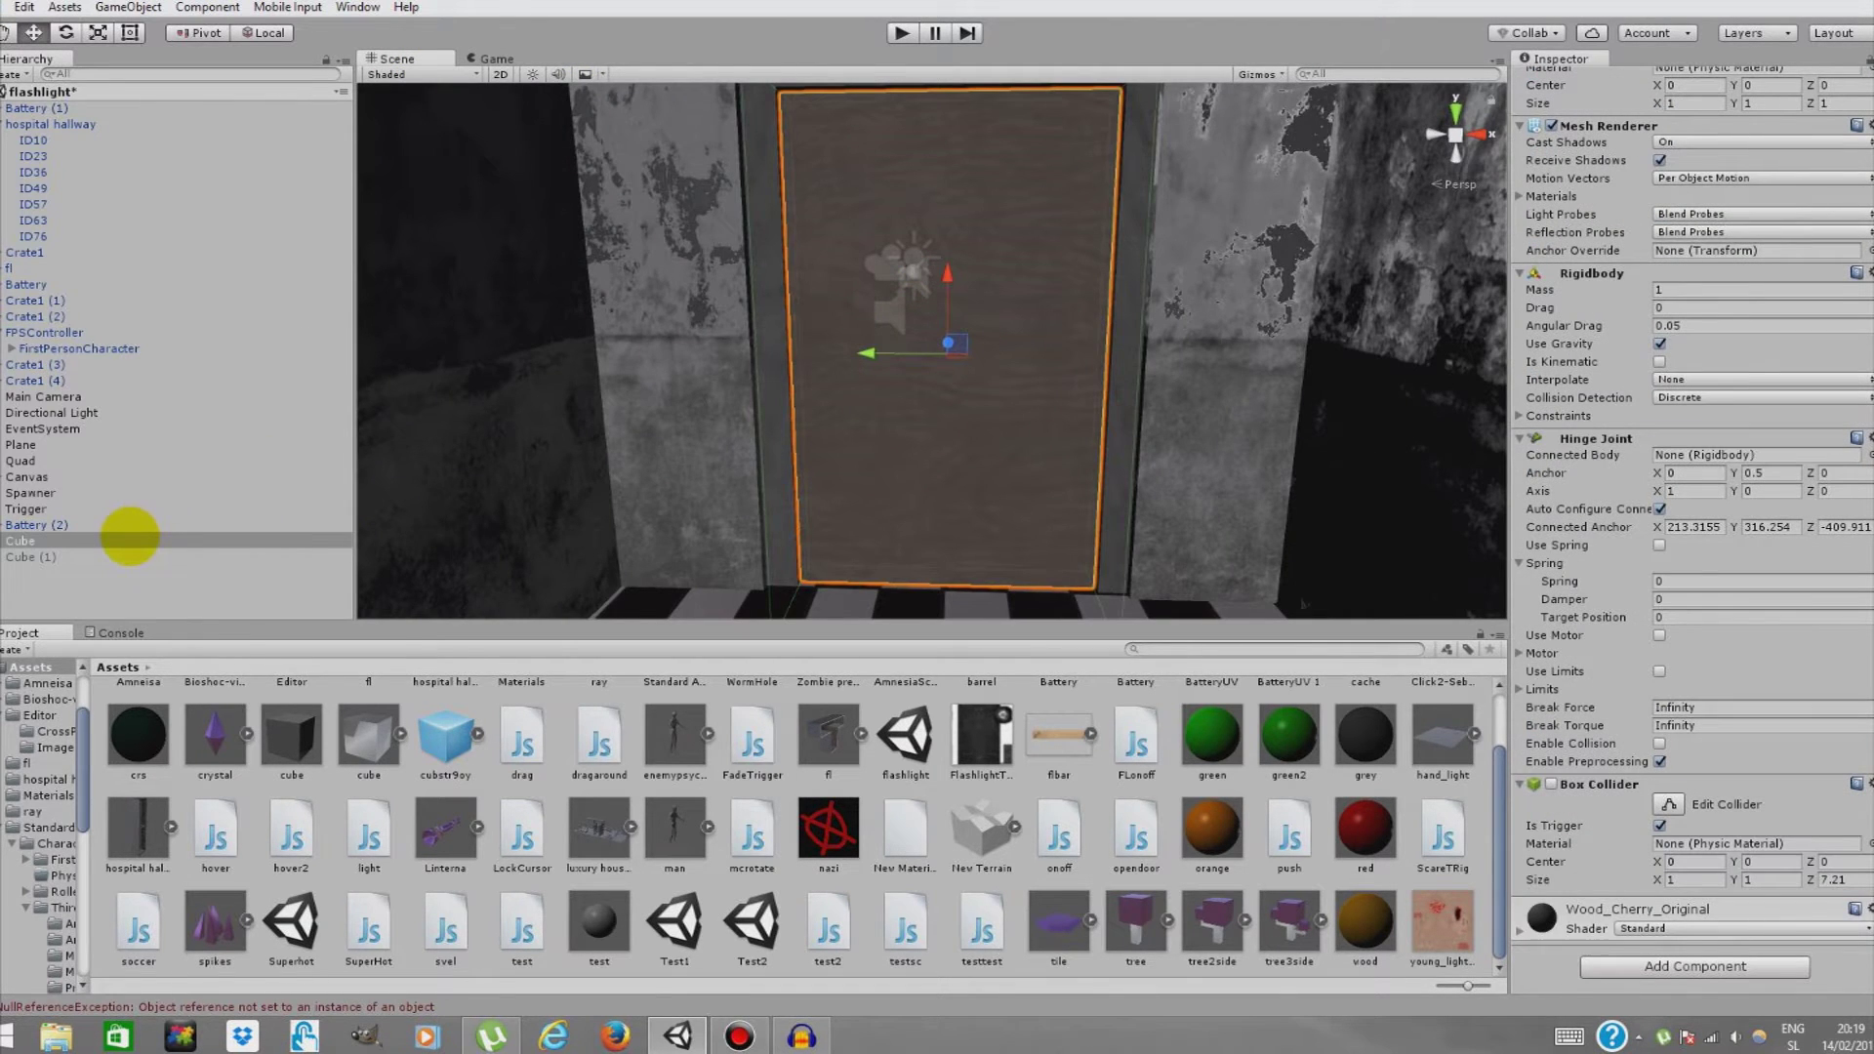
right_click(130, 536)
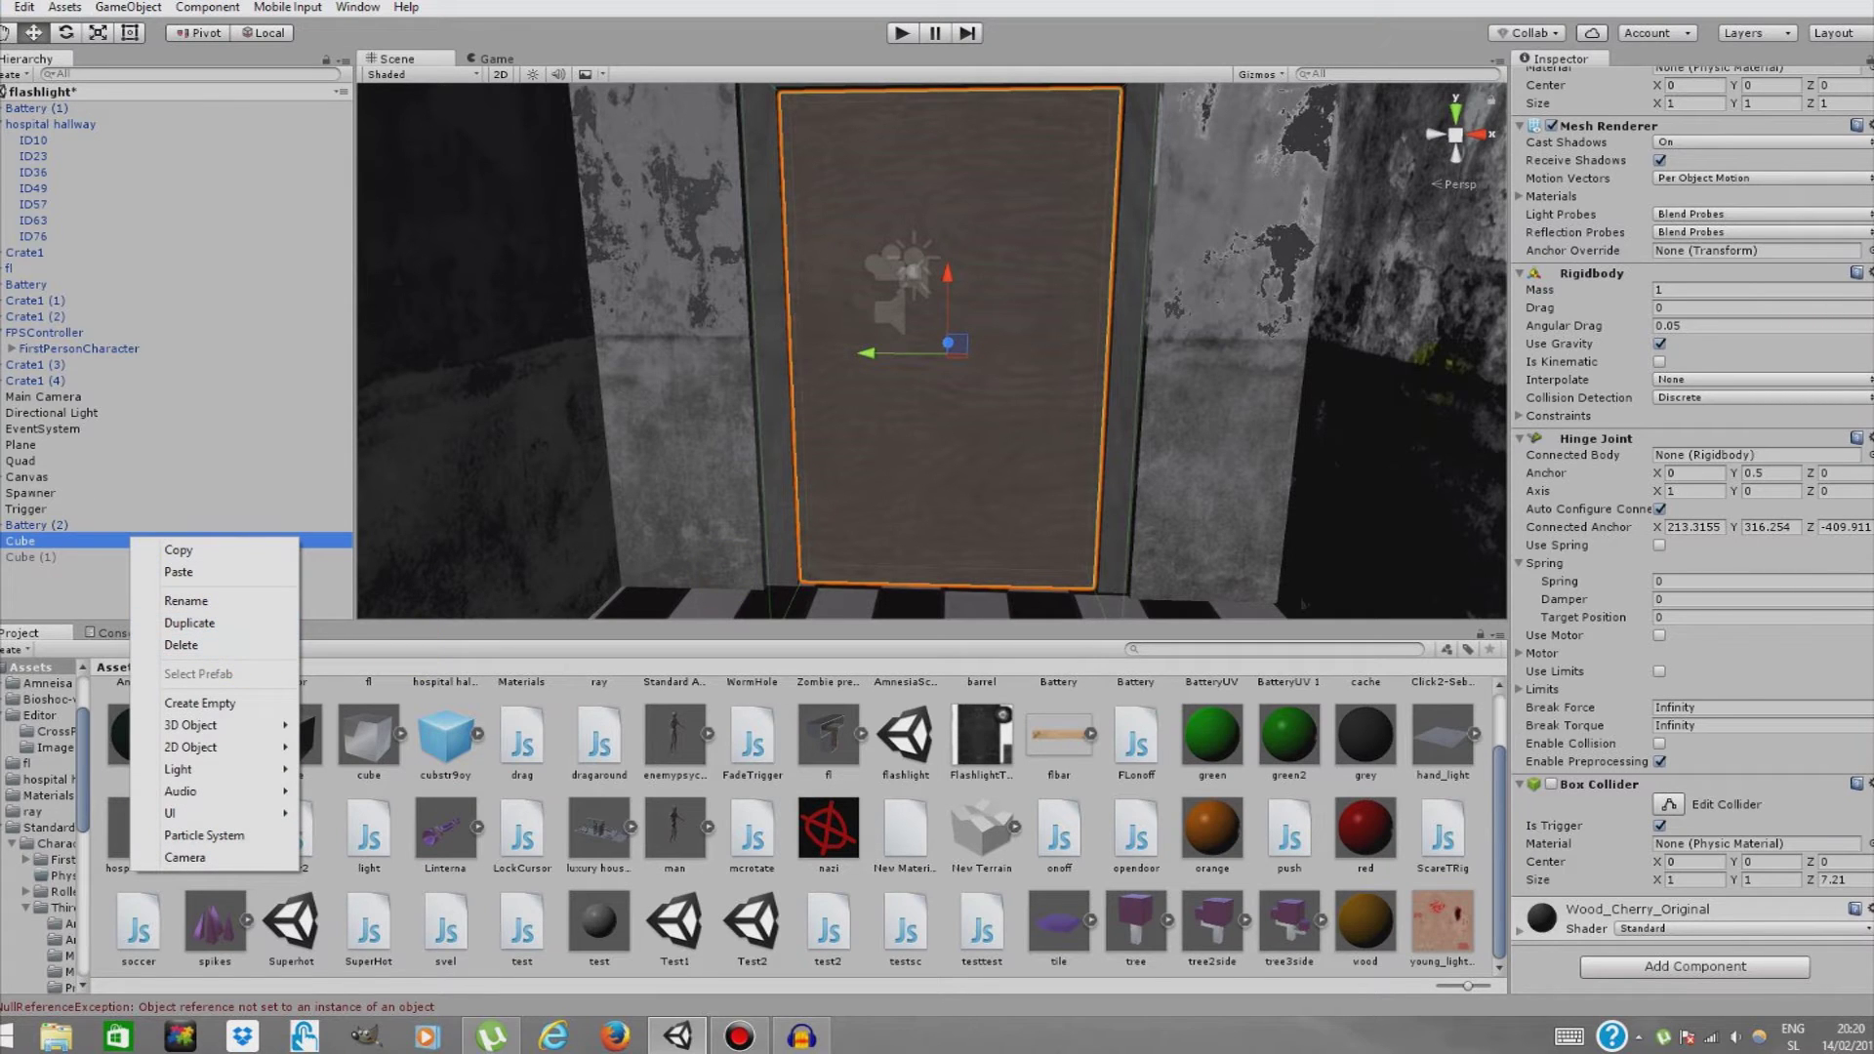
click(1799, 381)
click(1832, 367)
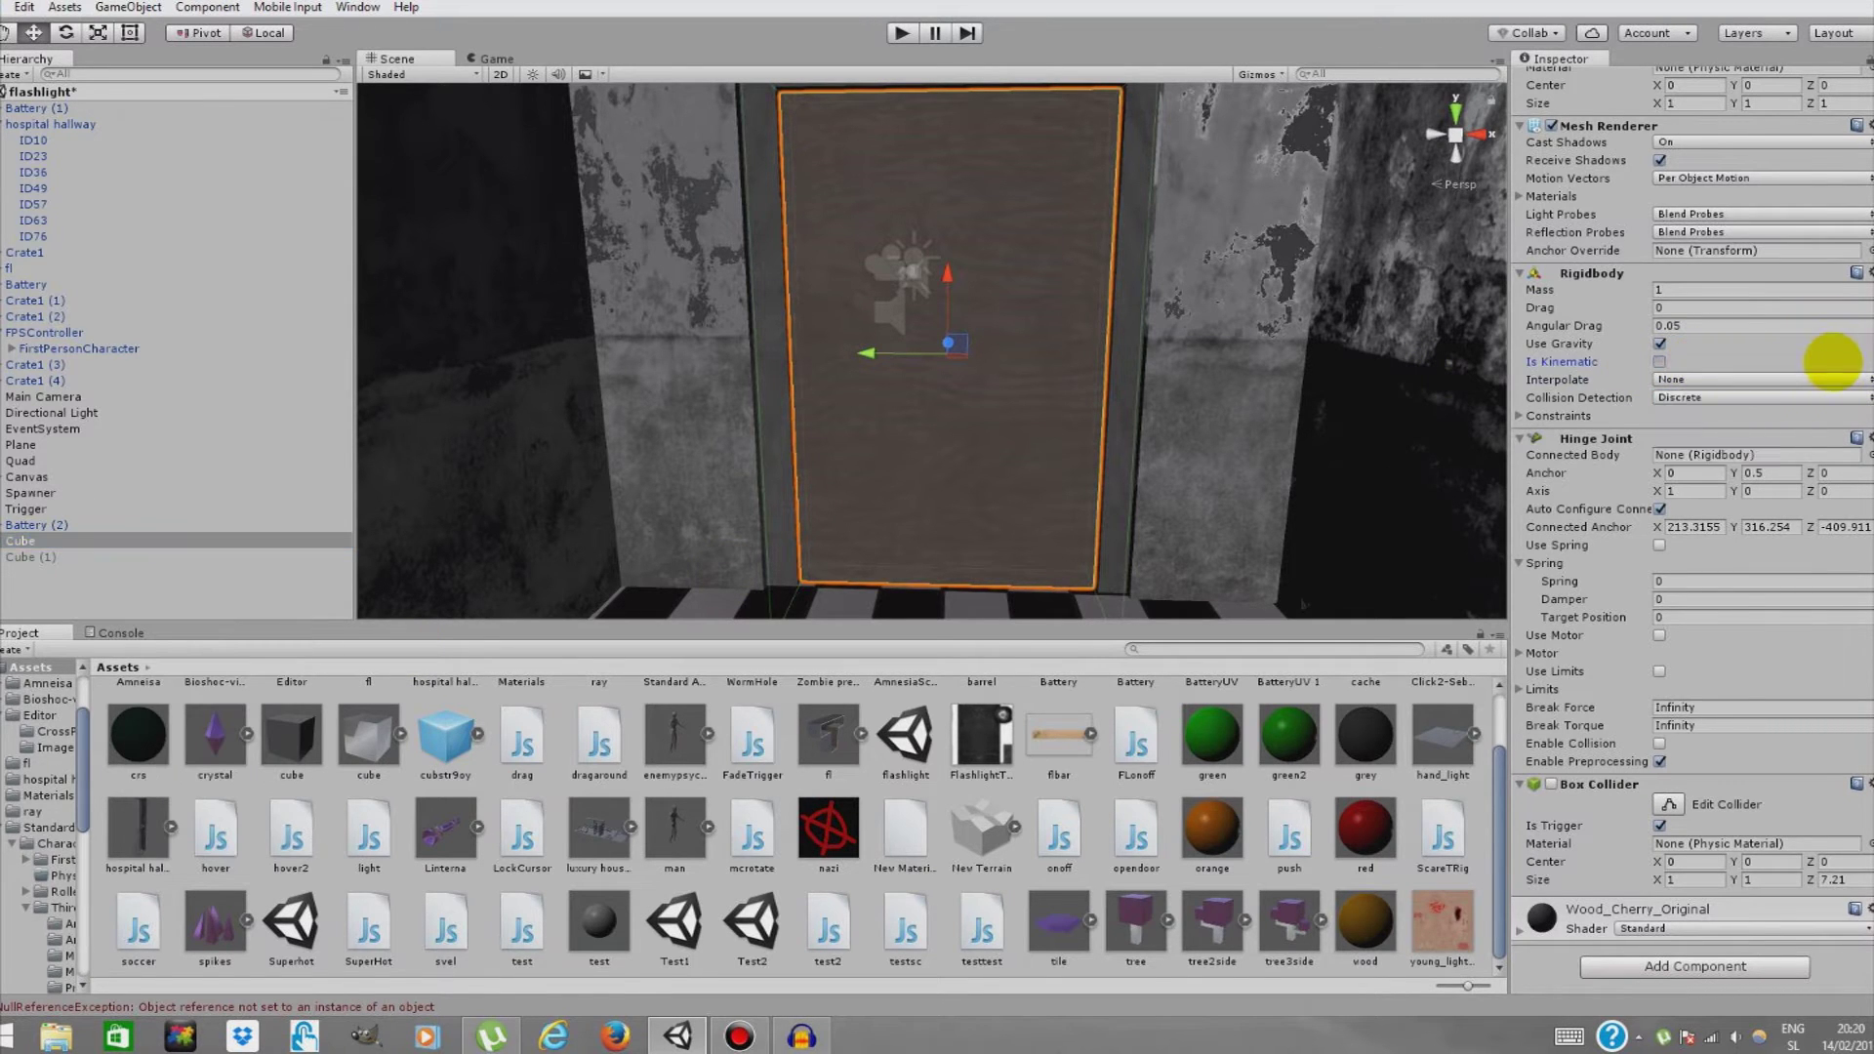
click(1659, 361)
scroll(1828, 251, up, 5)
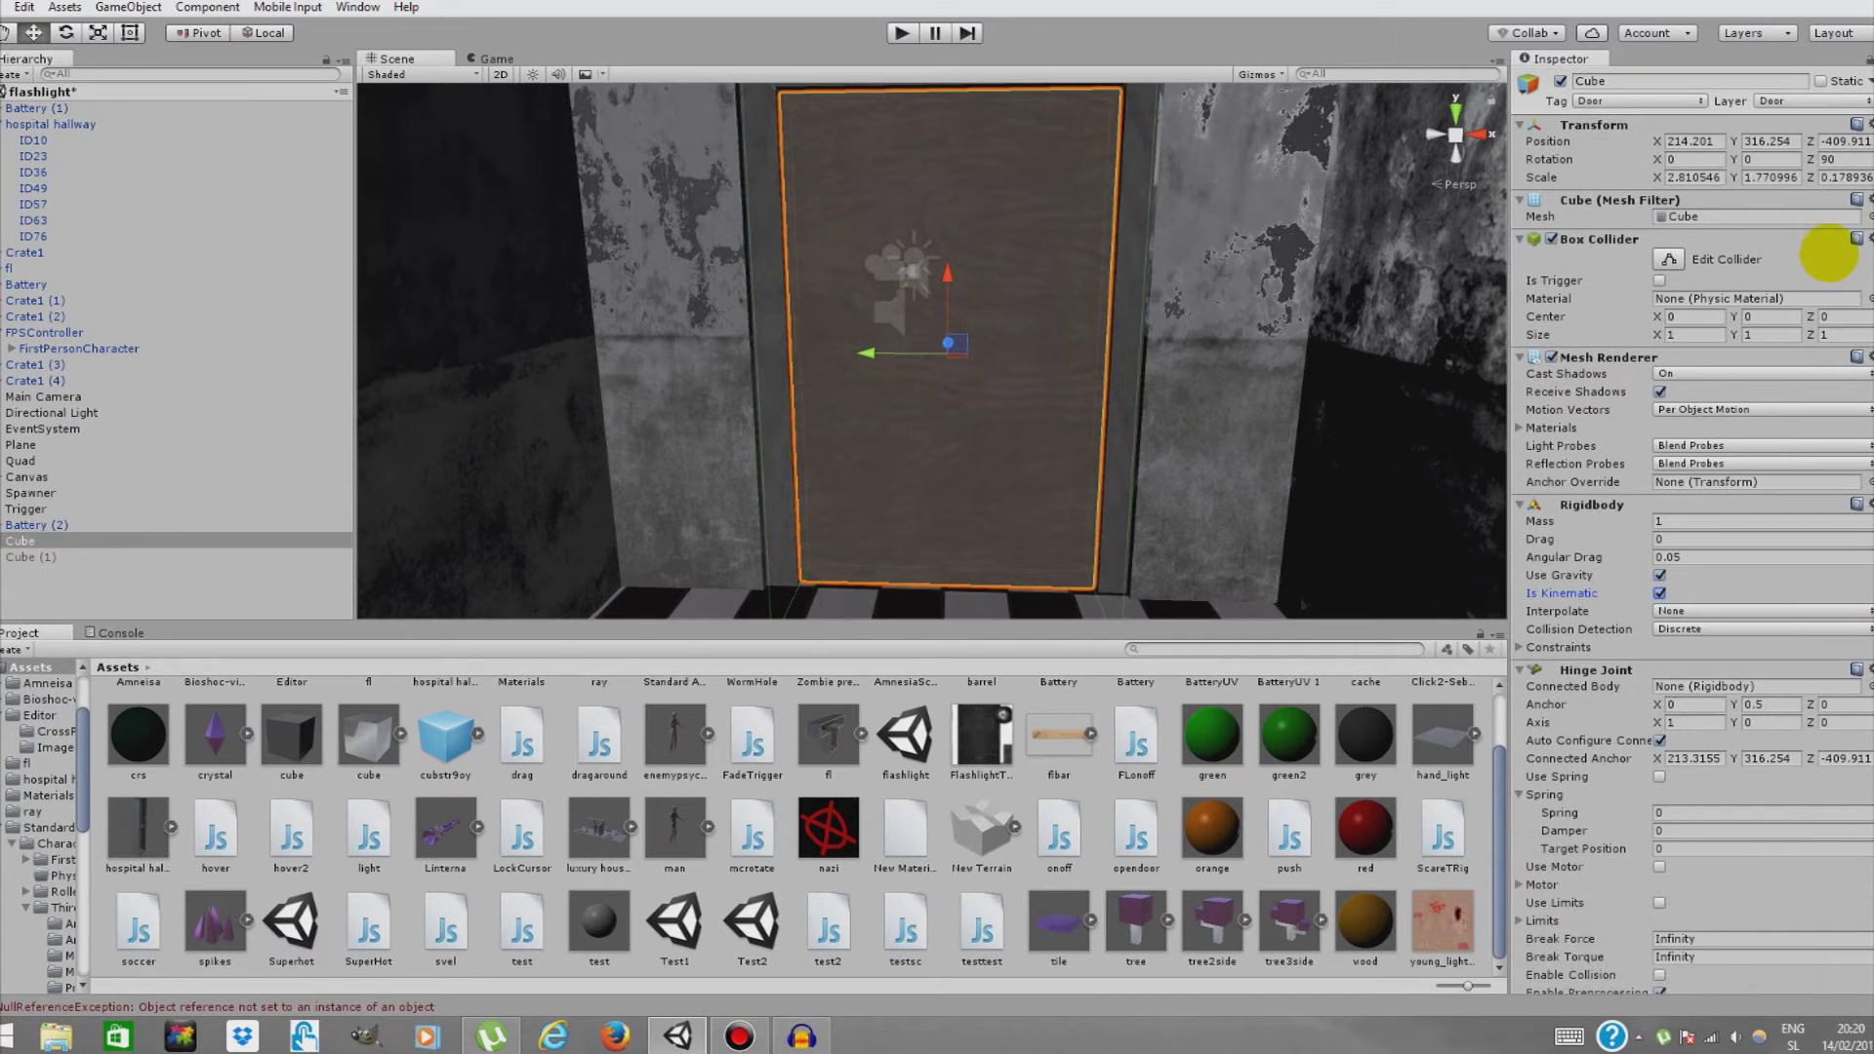
click(1560, 81)
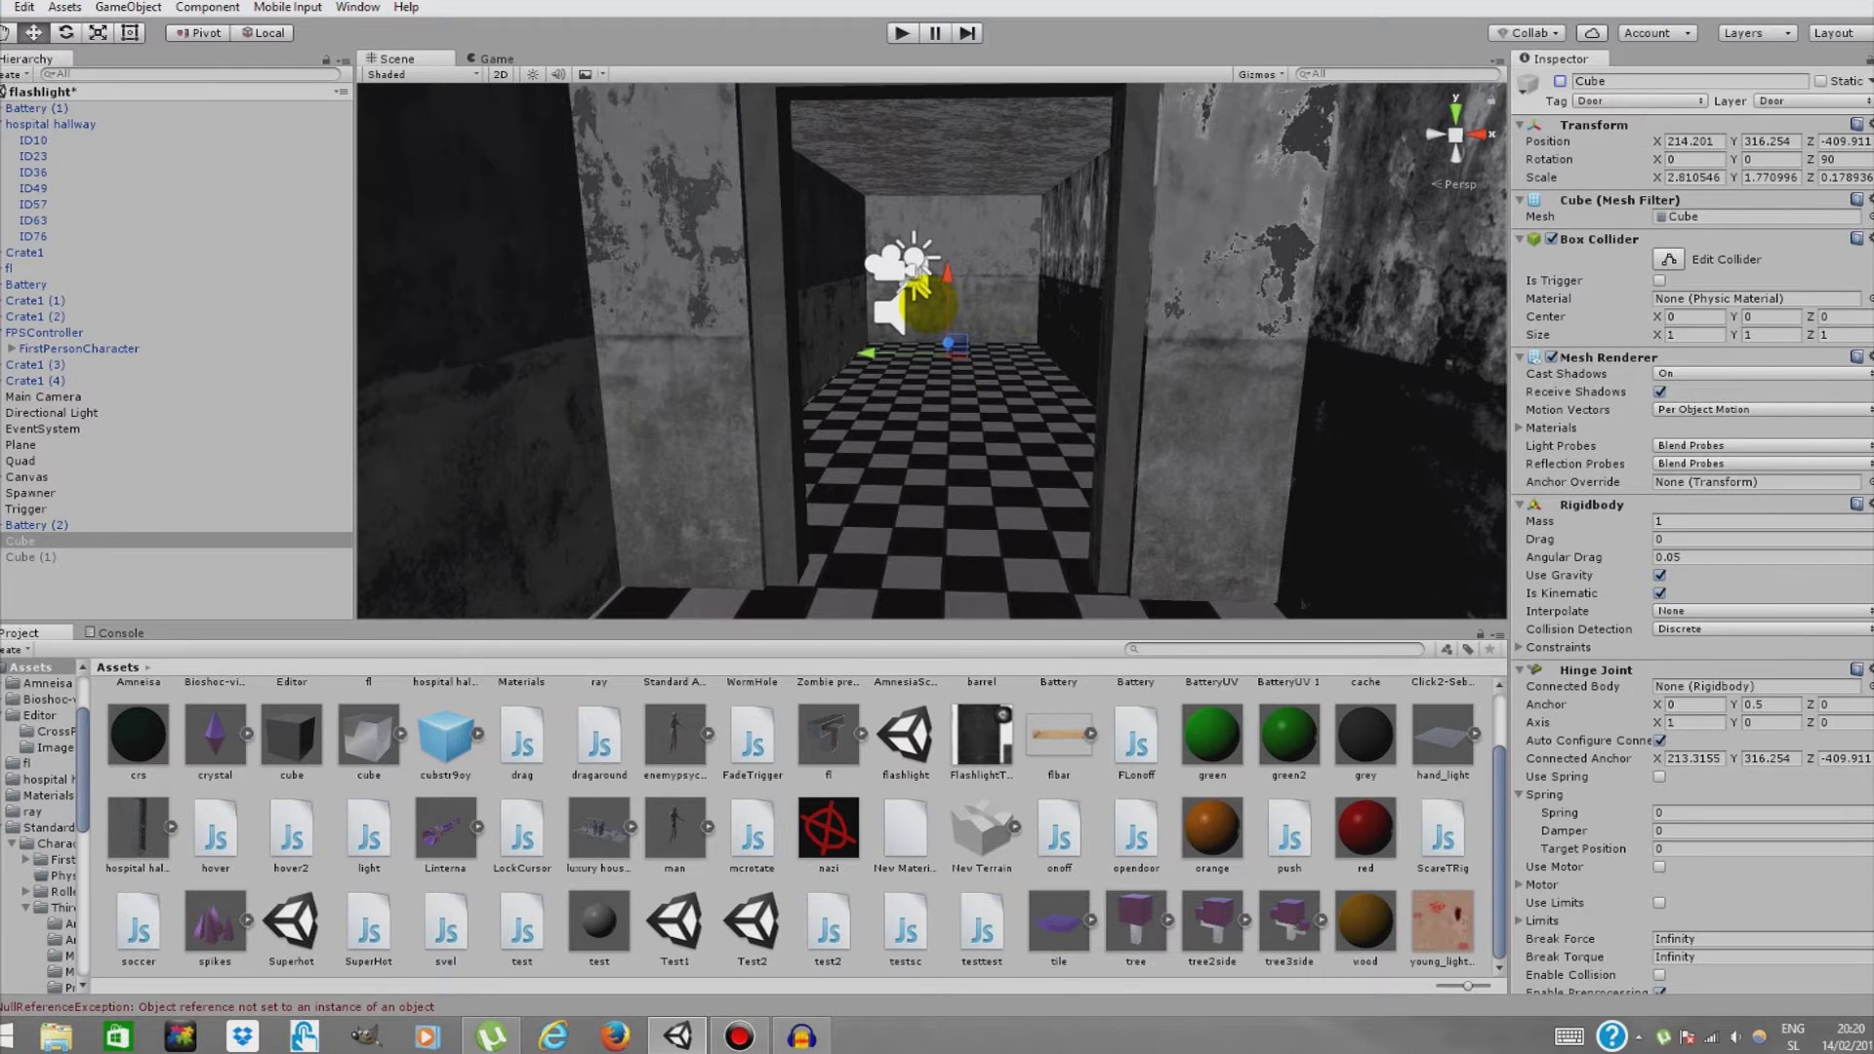
Add a new 3D cube to the scene for a replacement hallway door.
right_drag(1186, 320, 1197, 279)
click(500, 57)
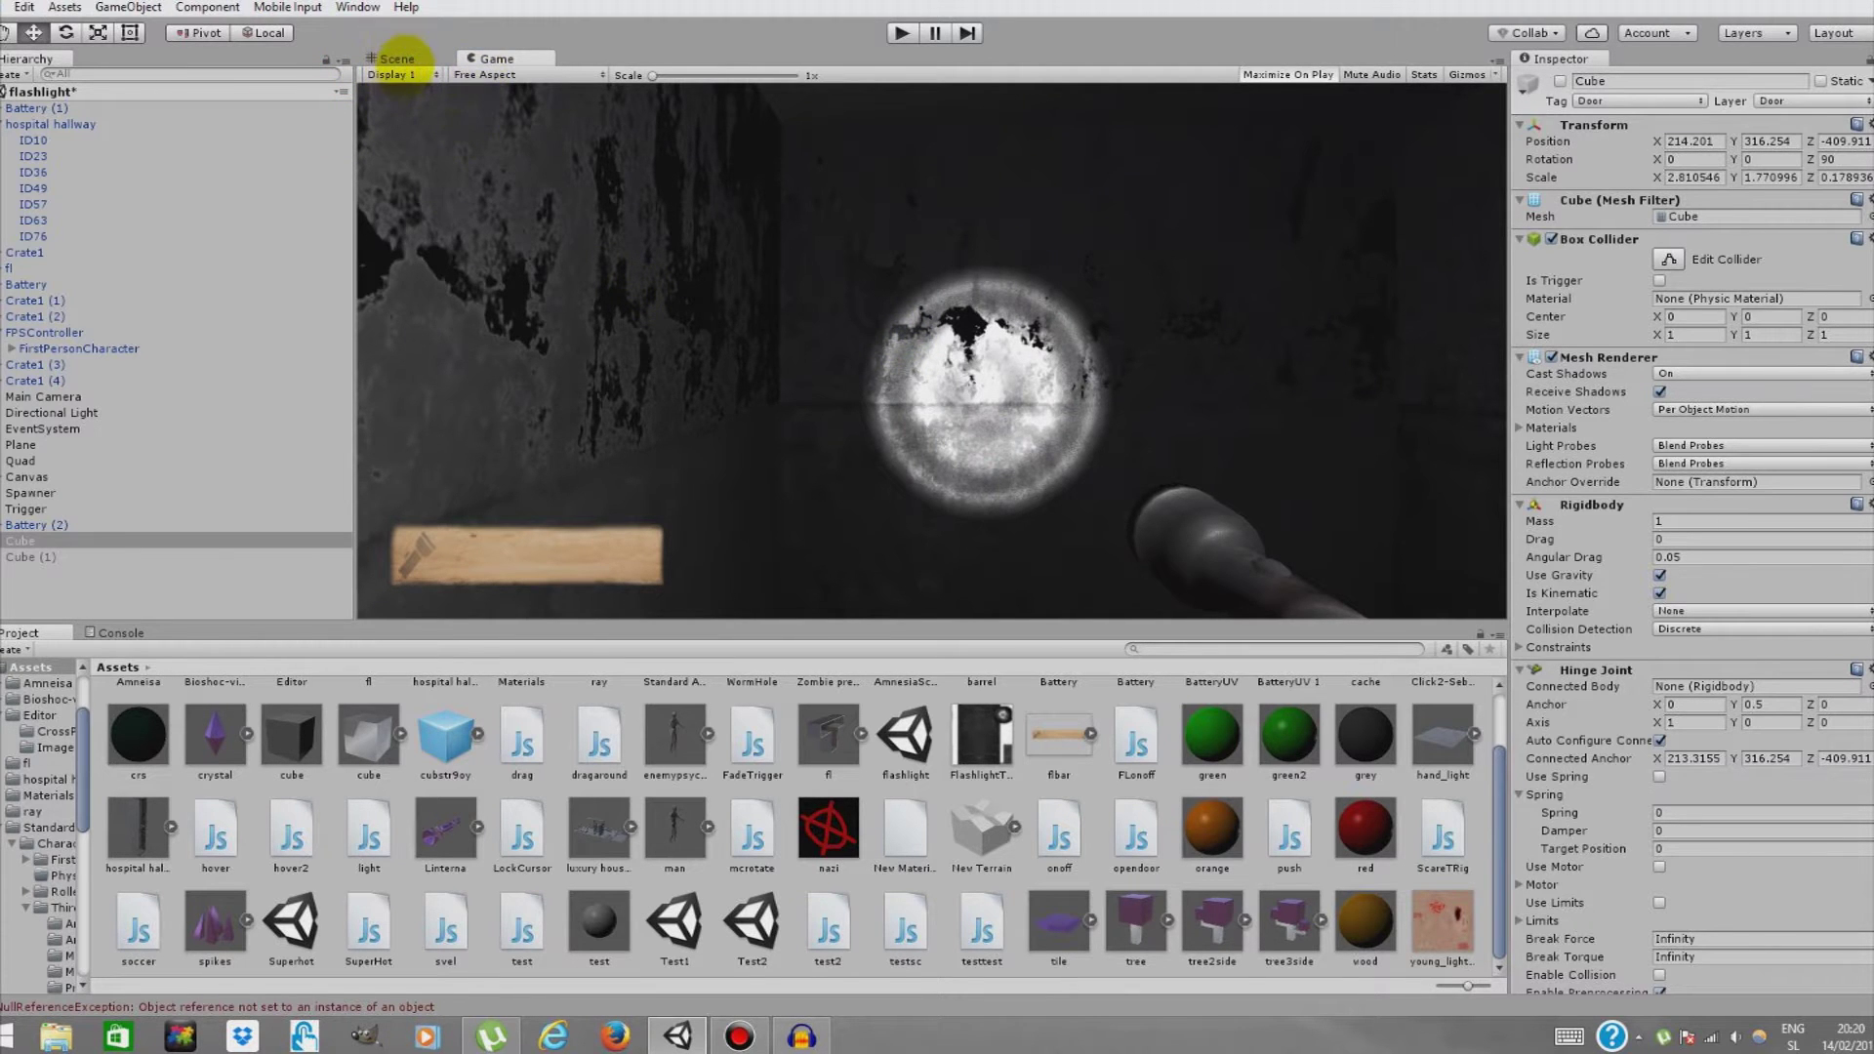
click(401, 61)
key(w)
right_drag(1005, 288, 1313, 492)
key(w)
key(w)
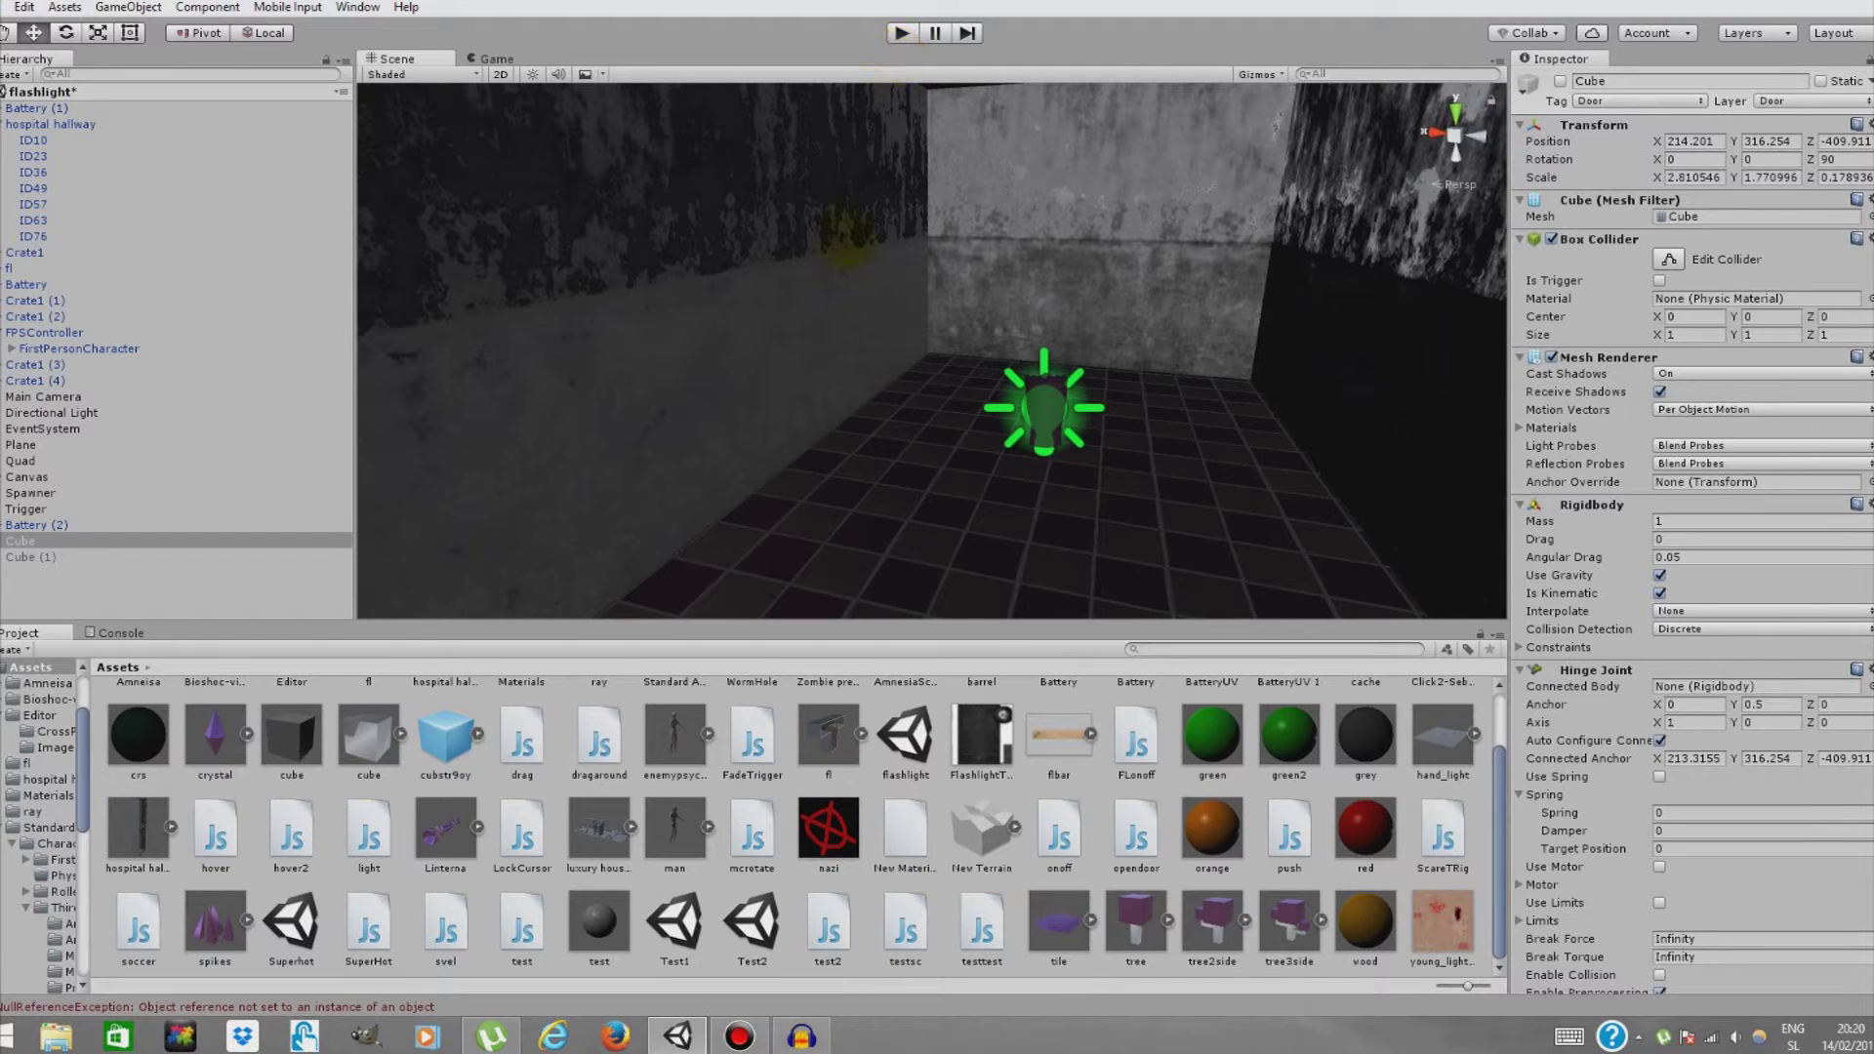
right_drag(1206, 256, 1294, 240)
key(w)
key(s)
key(w)
click(125, 8)
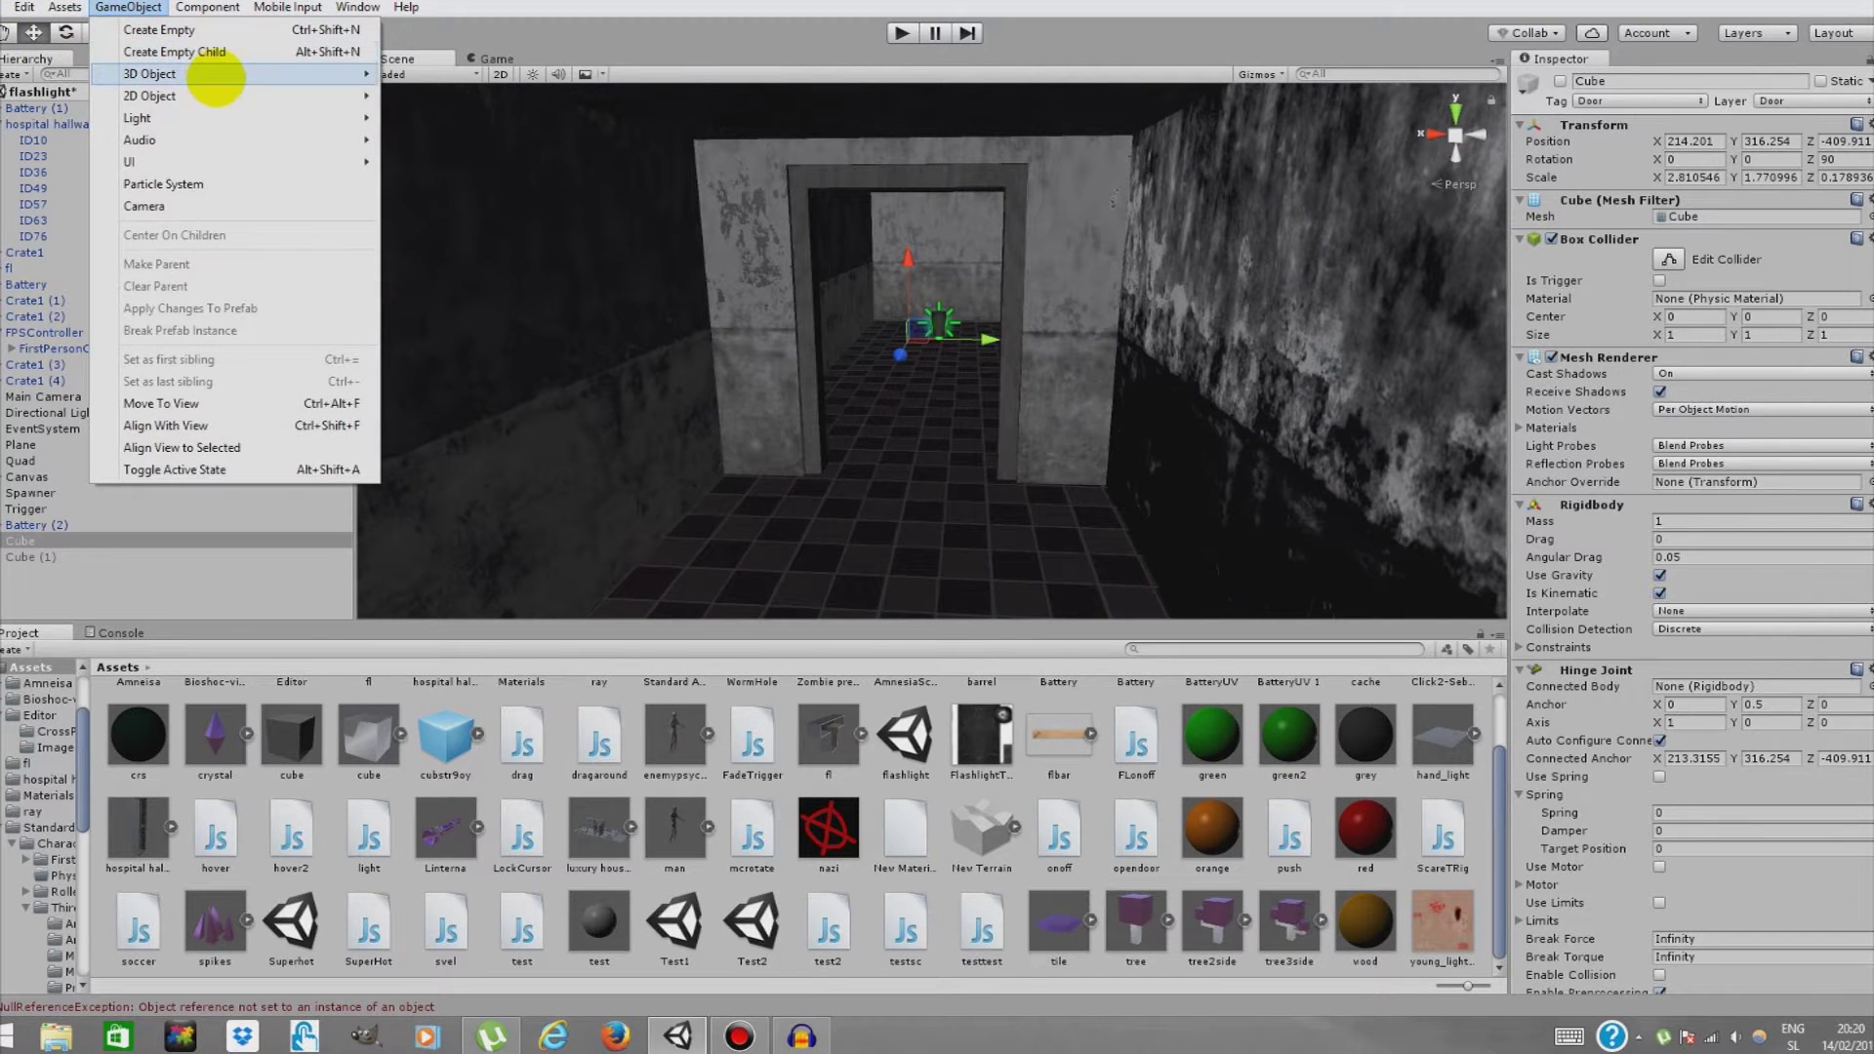
mouse_move(314, 73)
click(425, 74)
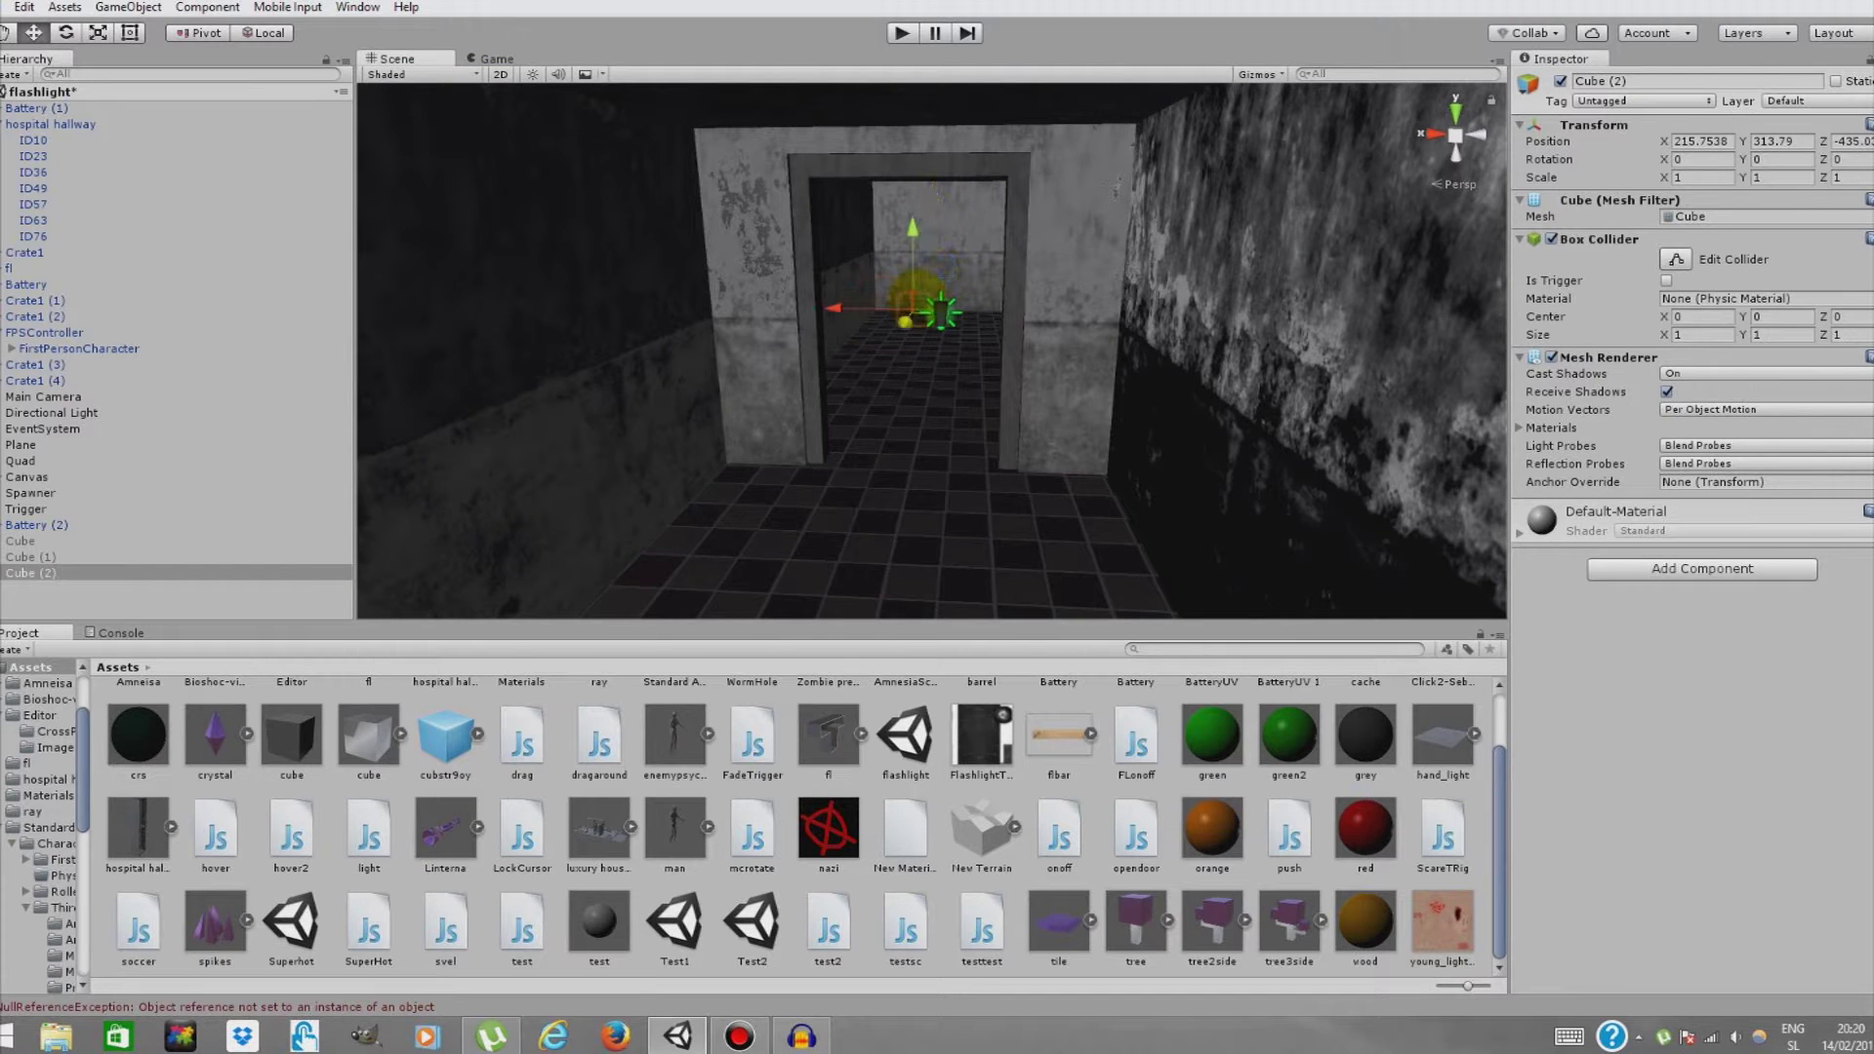
Move the new cube into the hallway doorway, at about X 214.6, Y 315.37 and Z -409.7.
drag(906, 321, 629, 669)
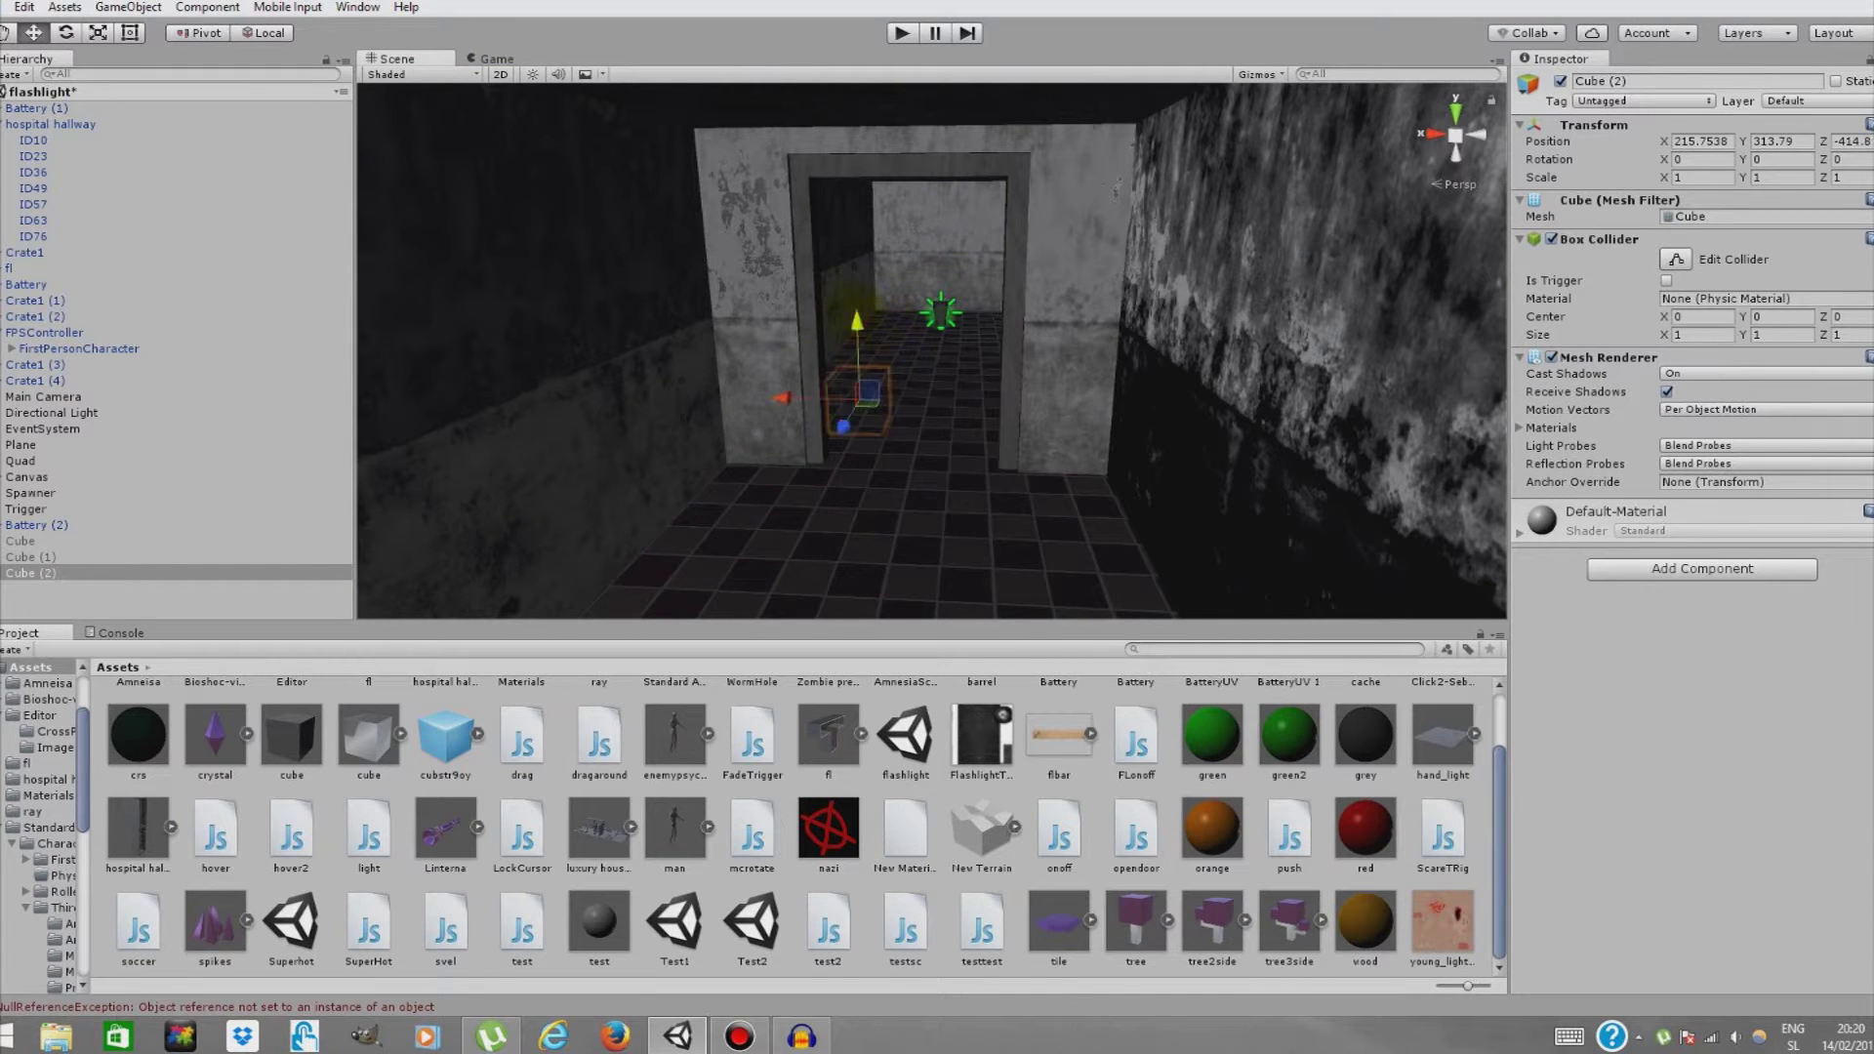
drag(855, 312, 854, 249)
drag(853, 327, 822, 410)
key(w)
right_drag(823, 410, 588, 292)
key(s)
Scale the new cube down along Z to a thickness of about 0.16 to form a door slab.
click(97, 33)
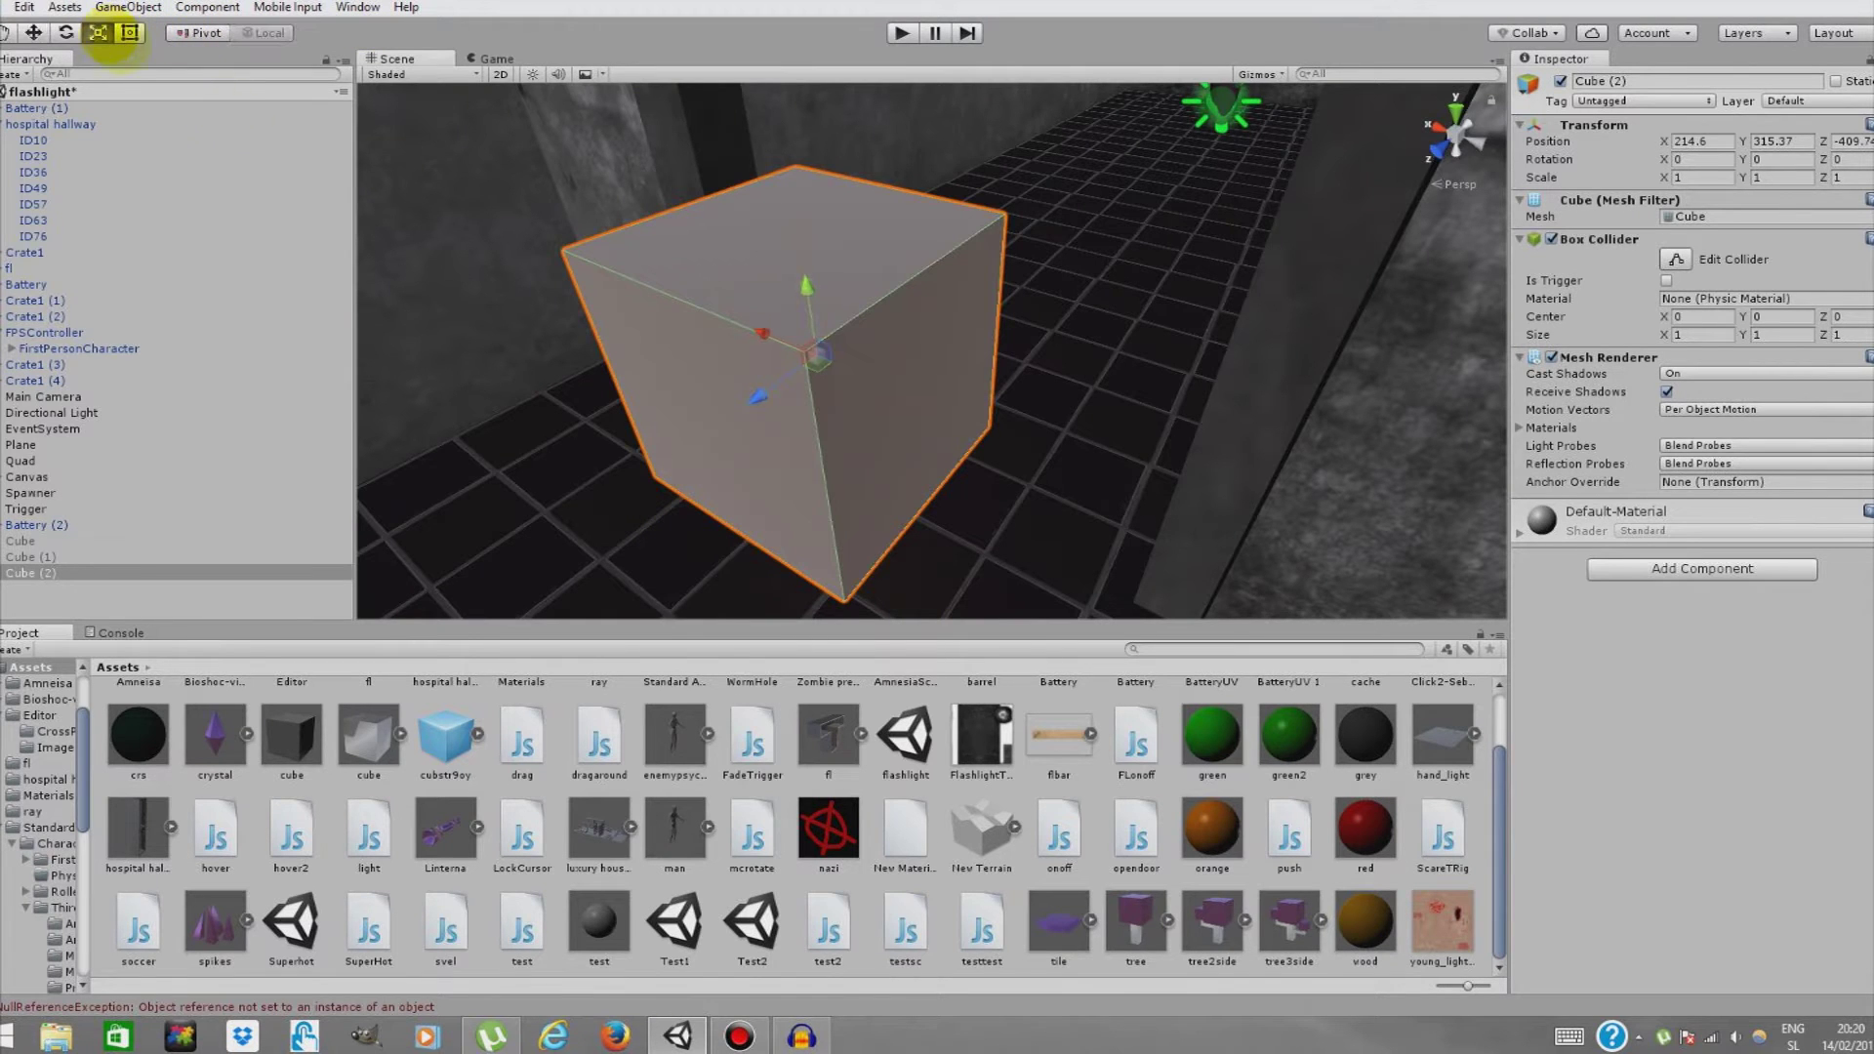
drag(755, 399, 783, 397)
scroll(795, 390, up, 1)
key(w)
right_drag(795, 392, 852, 340)
key(s)
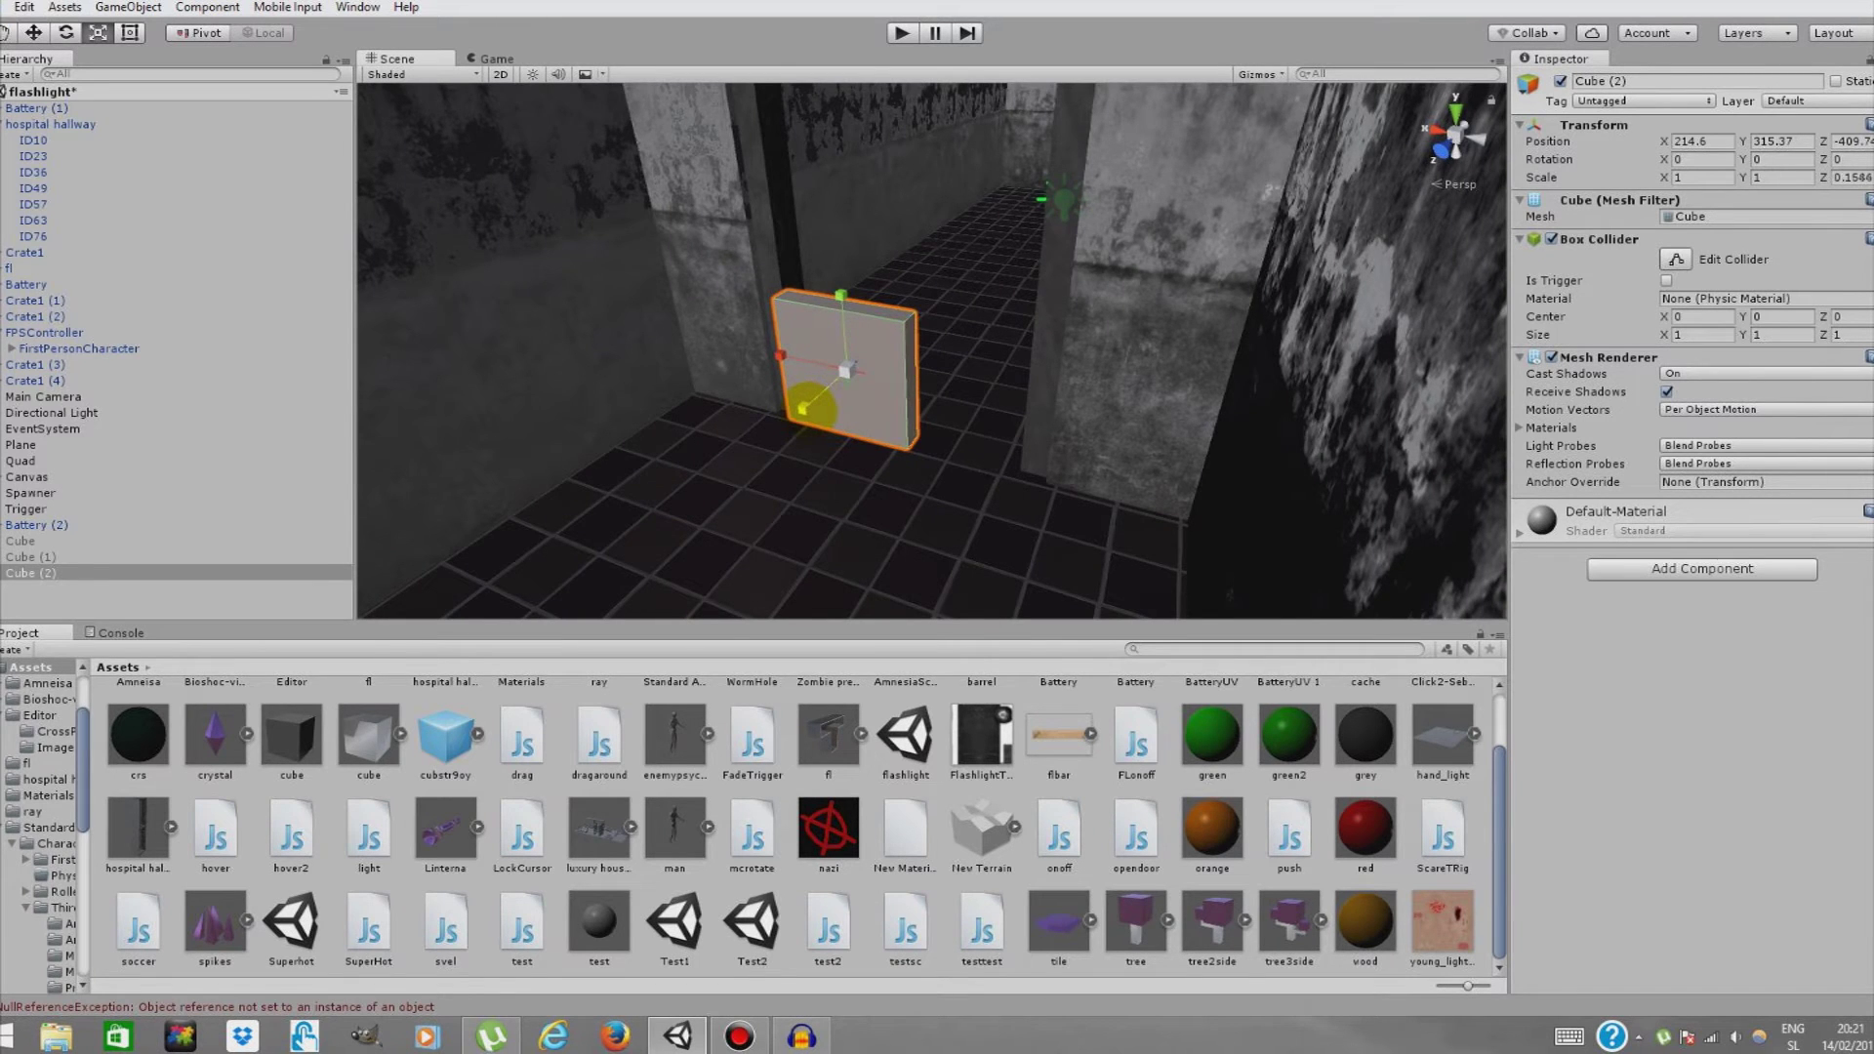
drag(811, 408, 810, 409)
key(w)
right_drag(810, 409, 898, 338)
key(a)
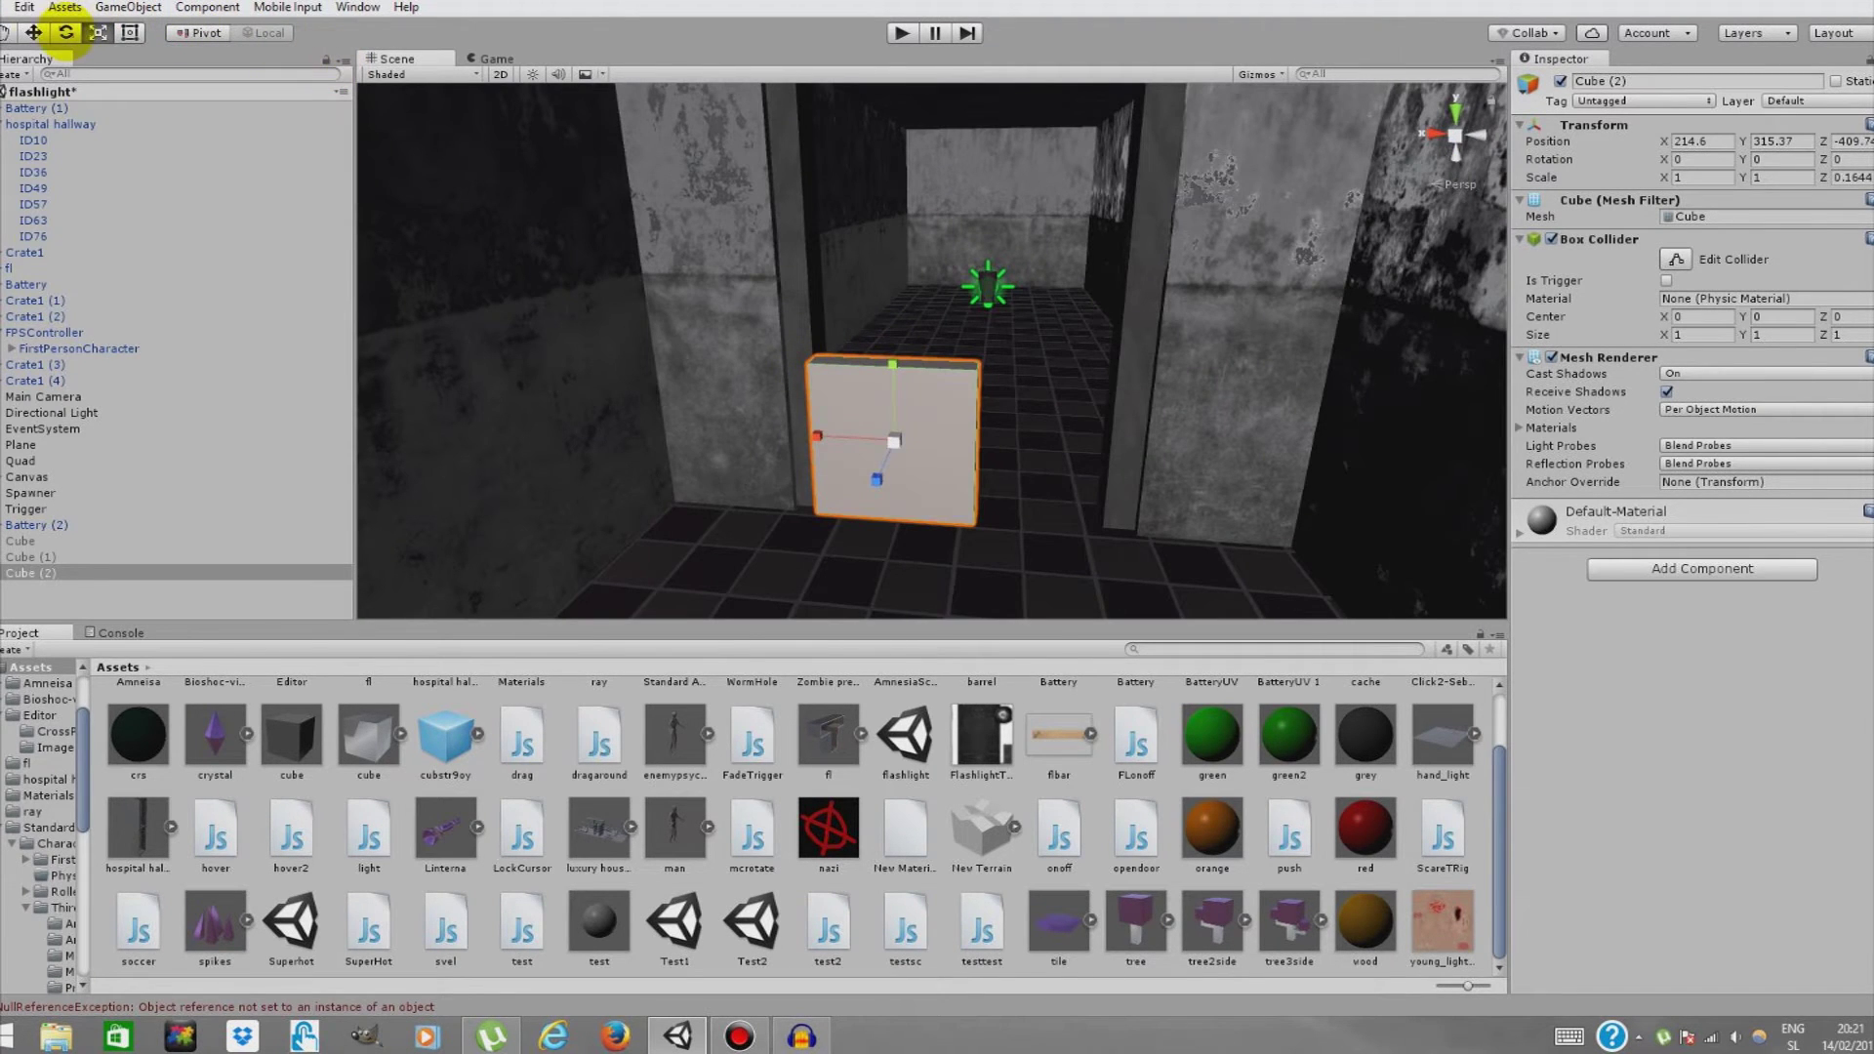
Line the slab up with the door frame at about Y 315.35 and Z -409.9.
click(33, 33)
drag(883, 475, 888, 462)
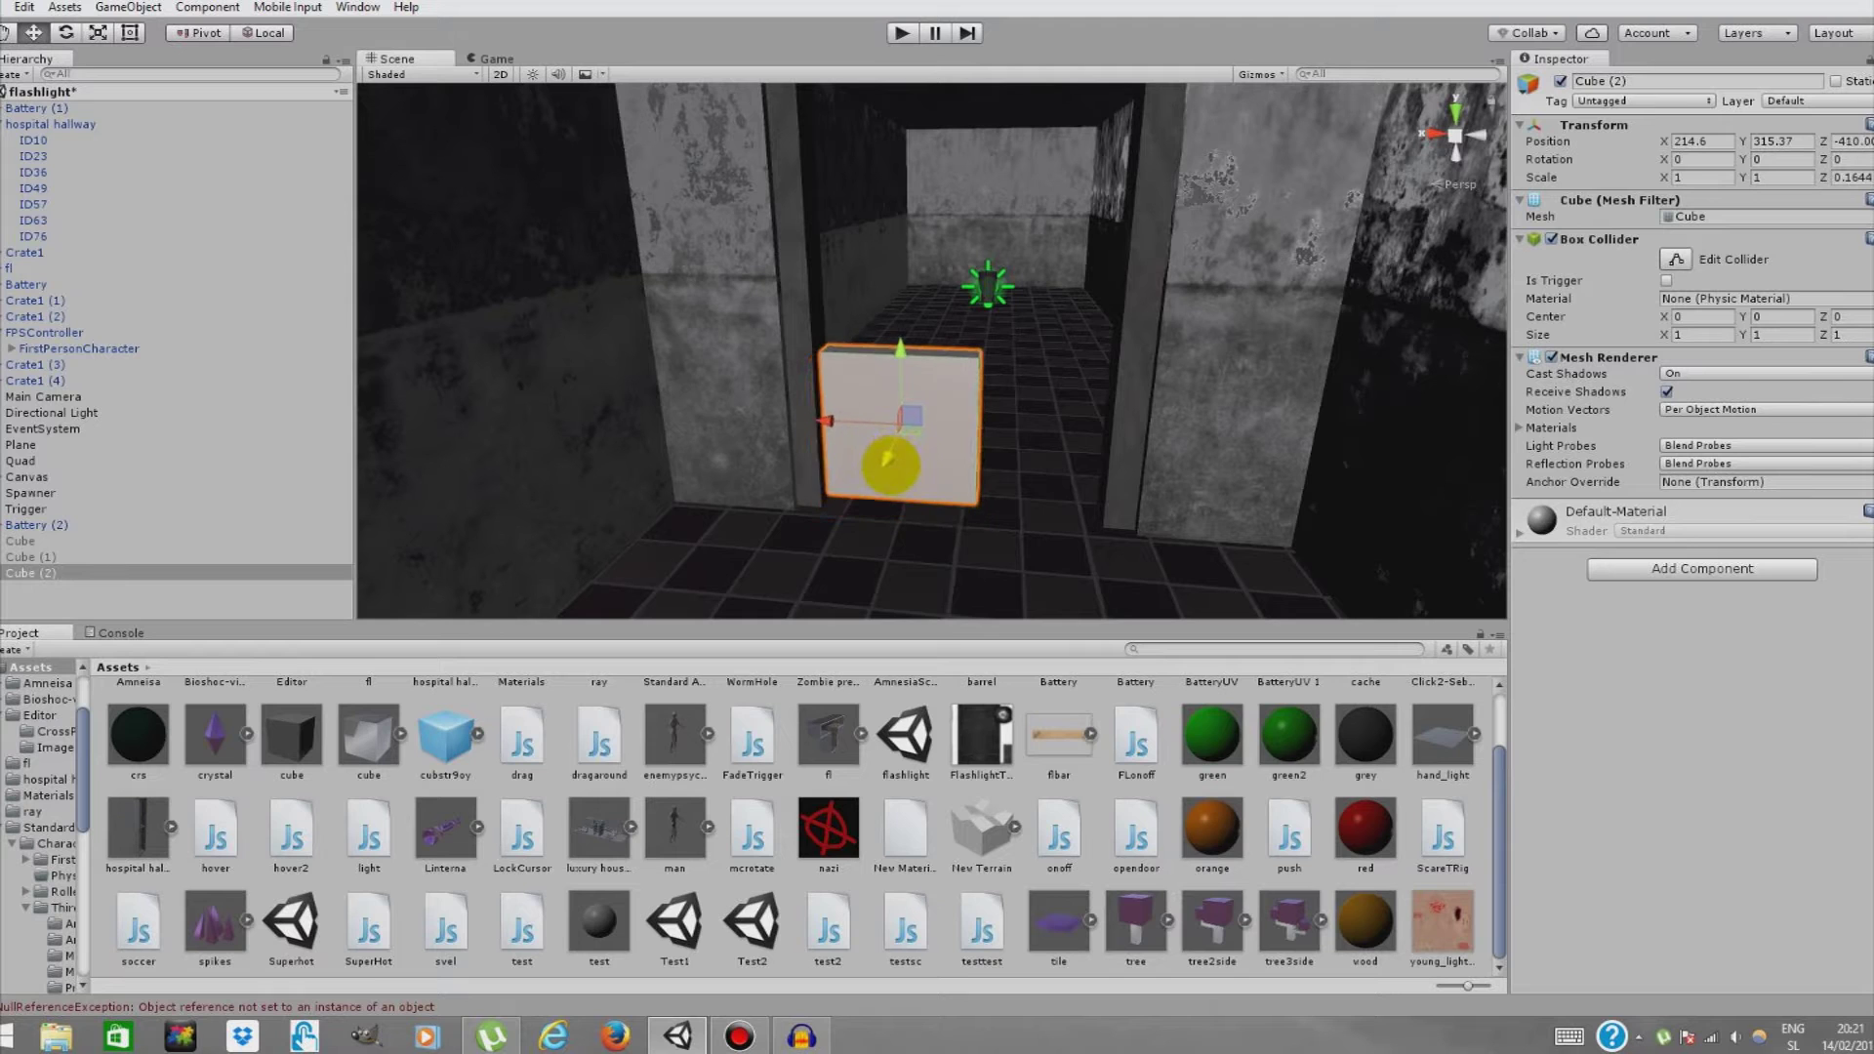
drag(899, 353, 899, 362)
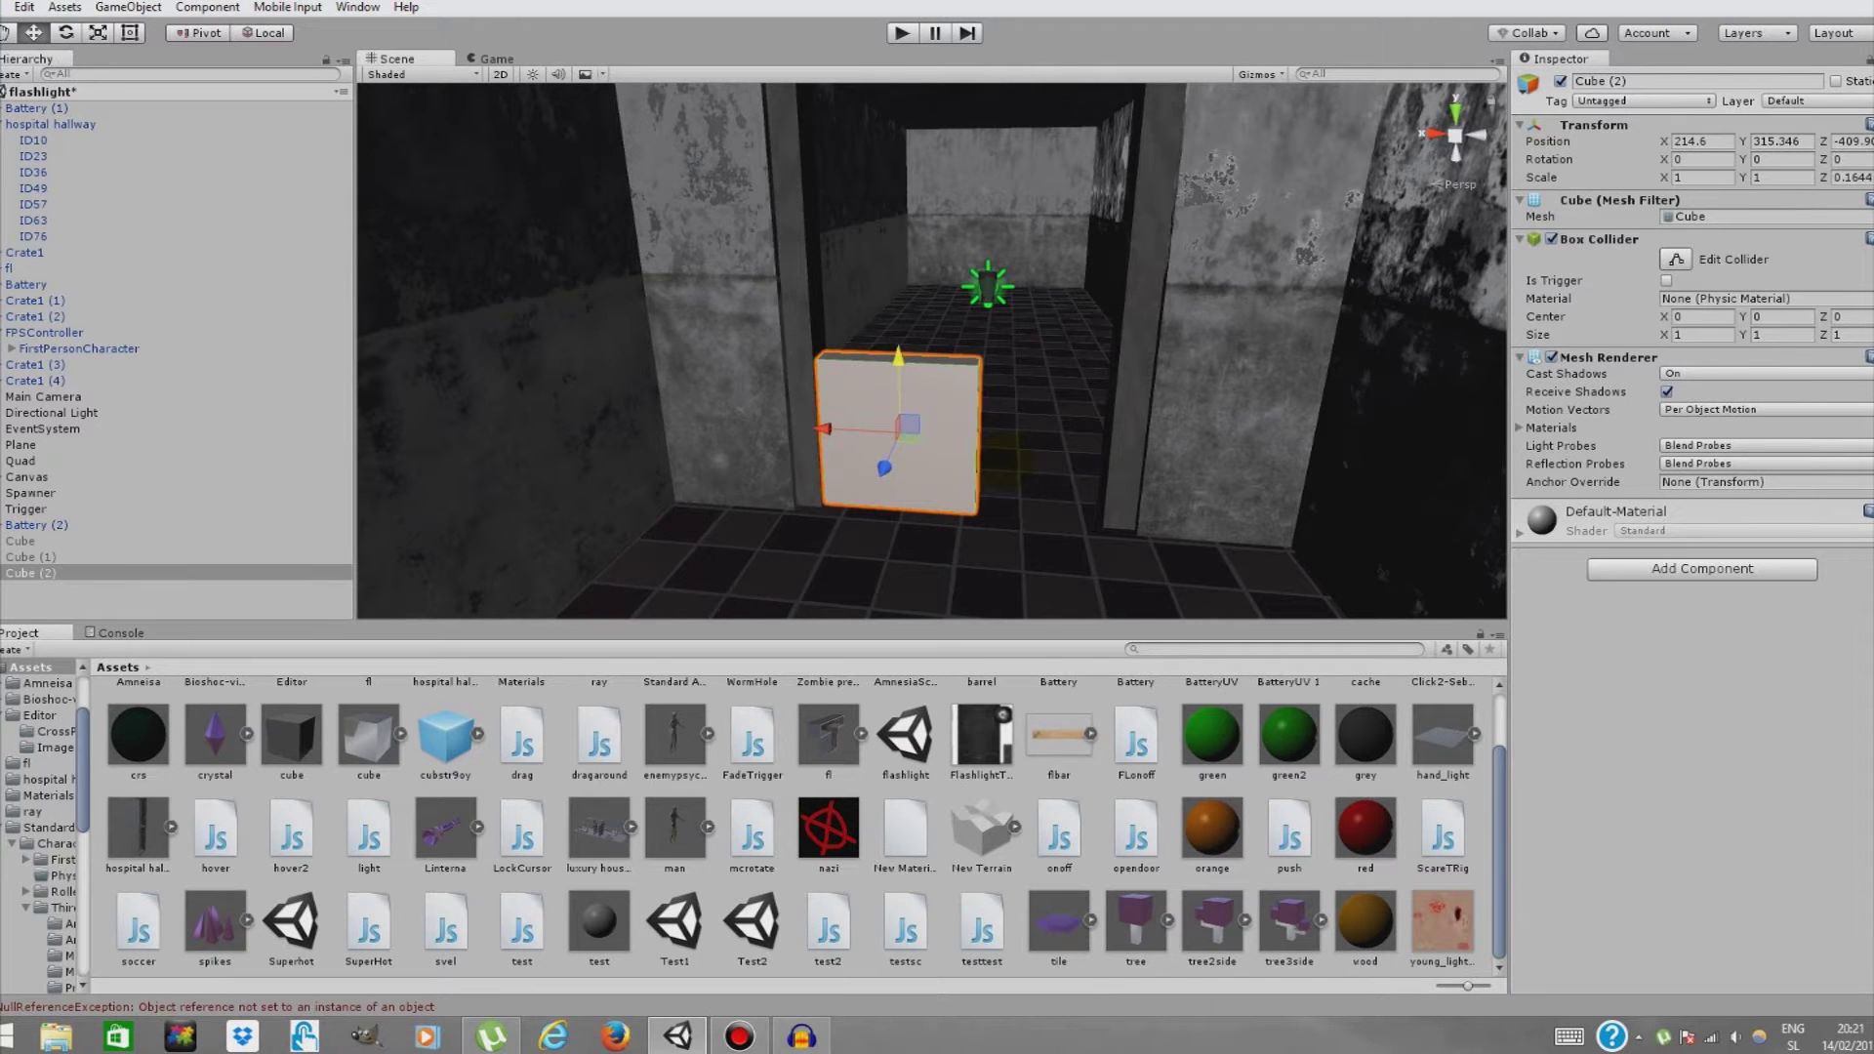
Stretch the slab with the Rect tool to fill the door frame, about 1.79 wide and 2.82 high.
right_drag(1095, 441, 1150, 412)
key(w)
key(s)
key(d)
key(a)
key(w)
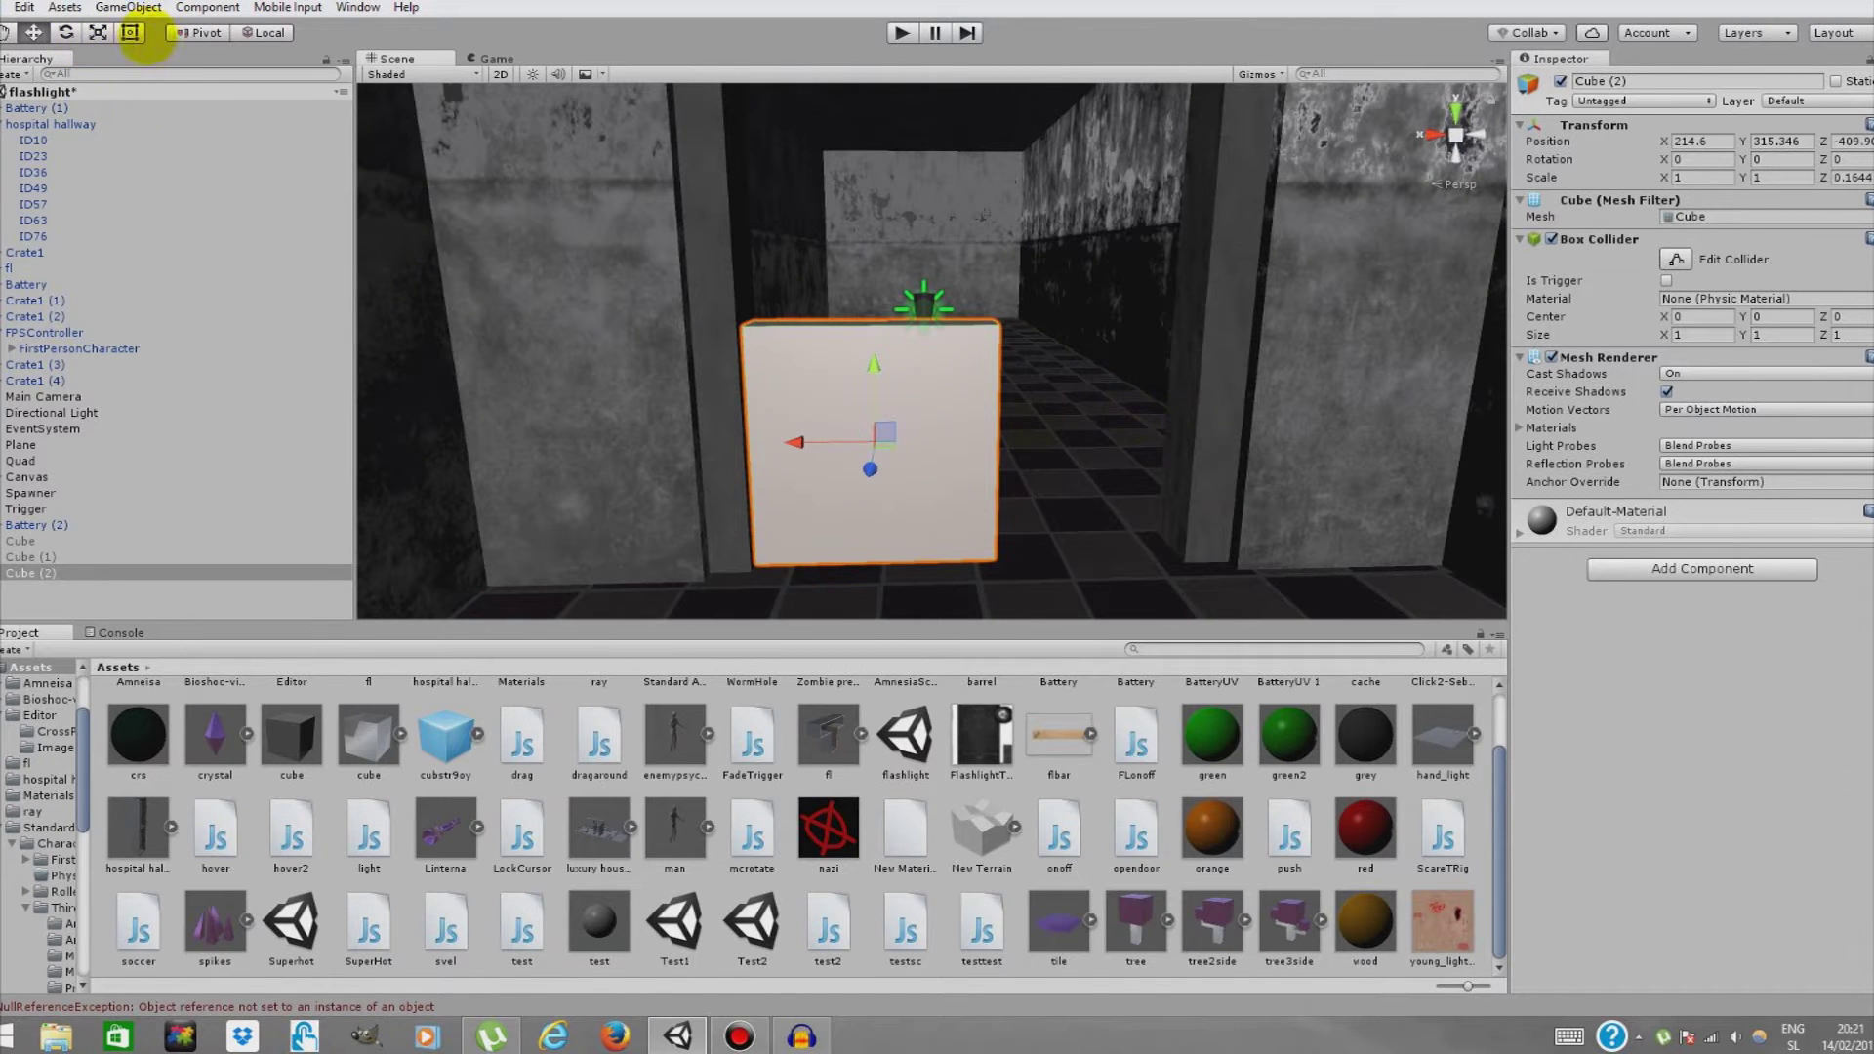
key(s)
mouse_move(1005, 332)
right_down()
mouse_move(1010, 264)
mouse_move(1020, 330)
right_up()
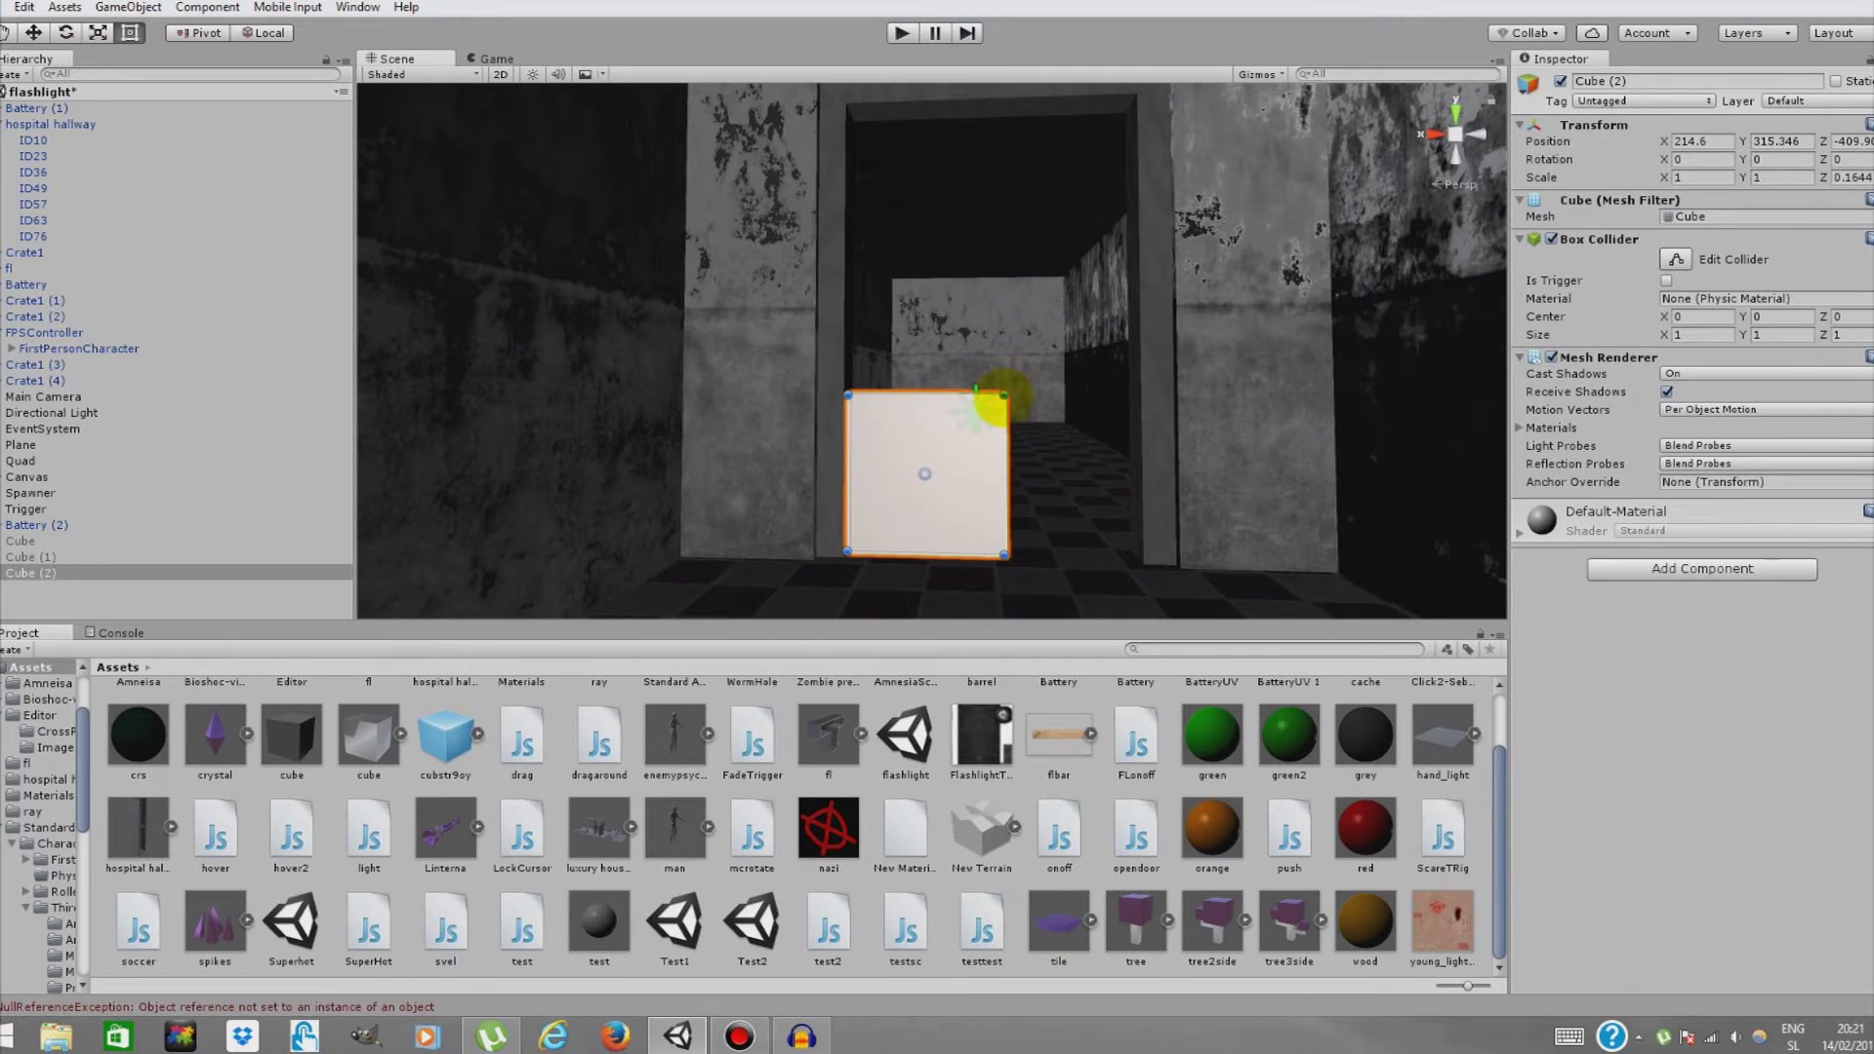
drag(1006, 395, 1130, 108)
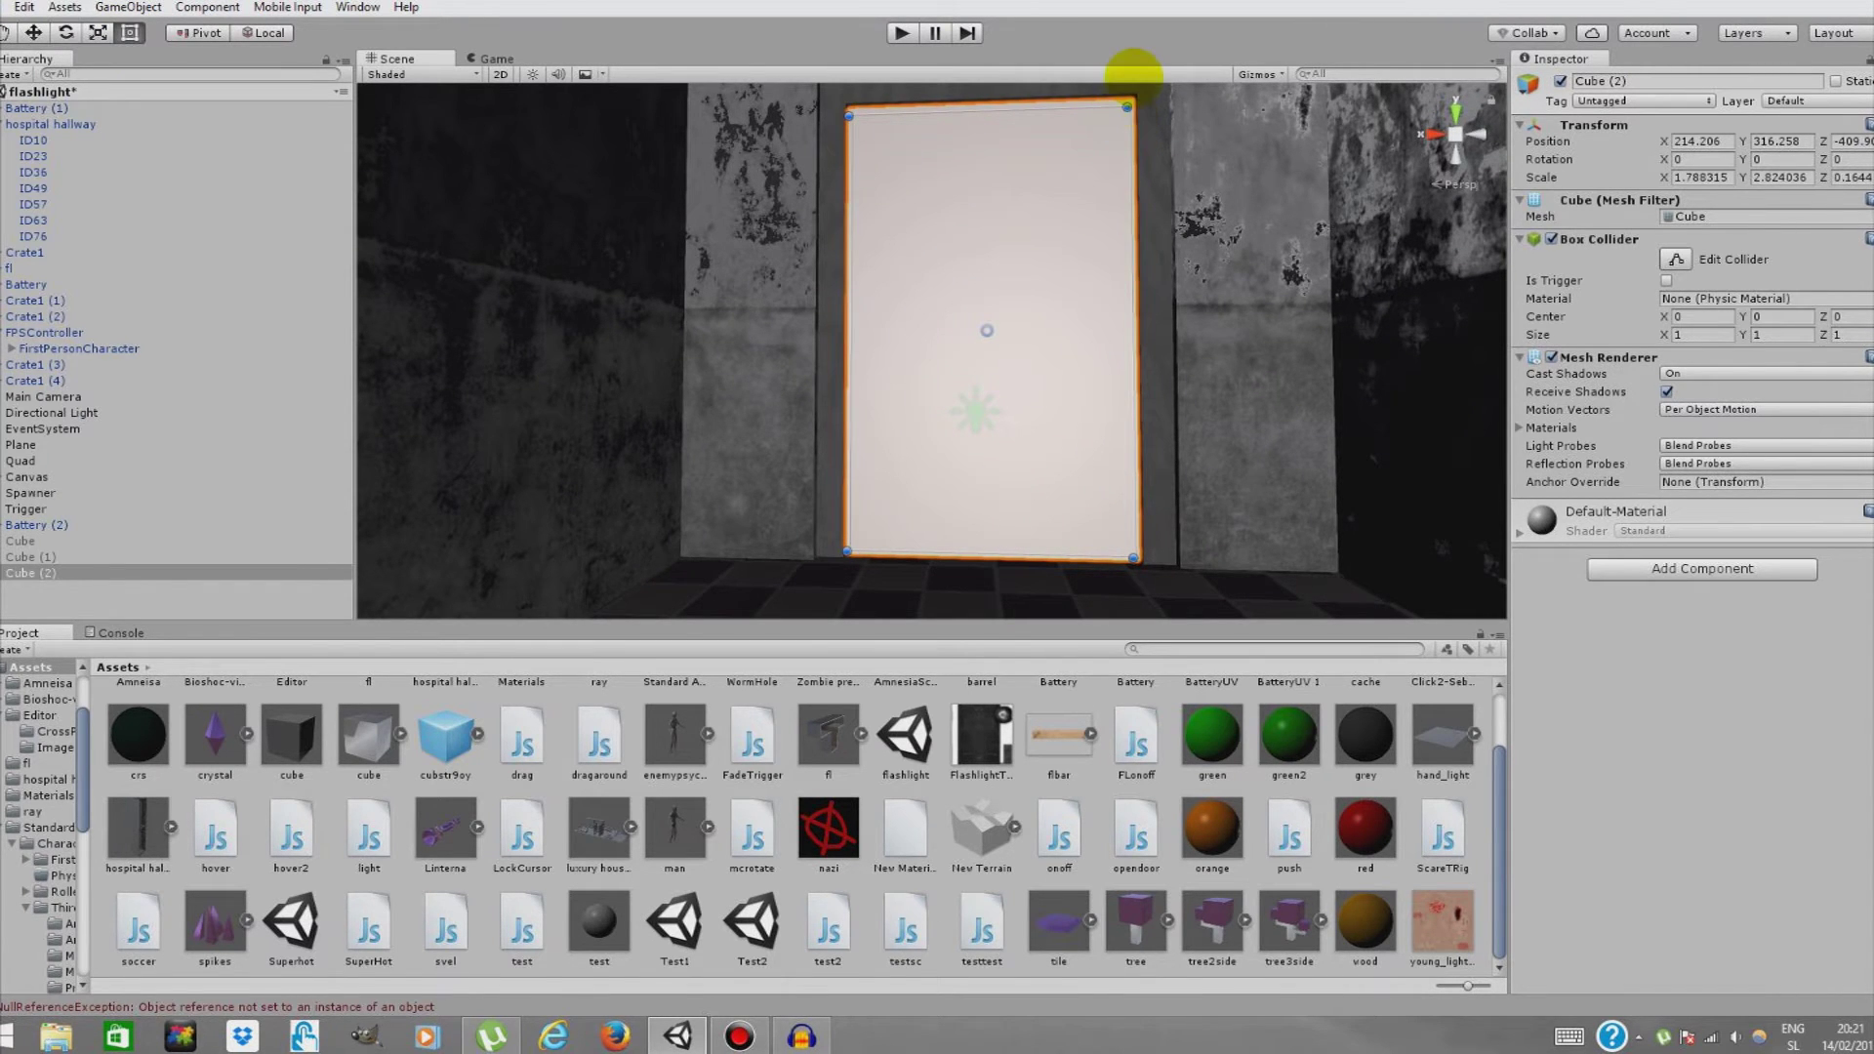
Trim the slab's width to about 1.78 and check its fit in the door frame.
key(w)
right_drag(1132, 117, 1116, 158)
key(s)
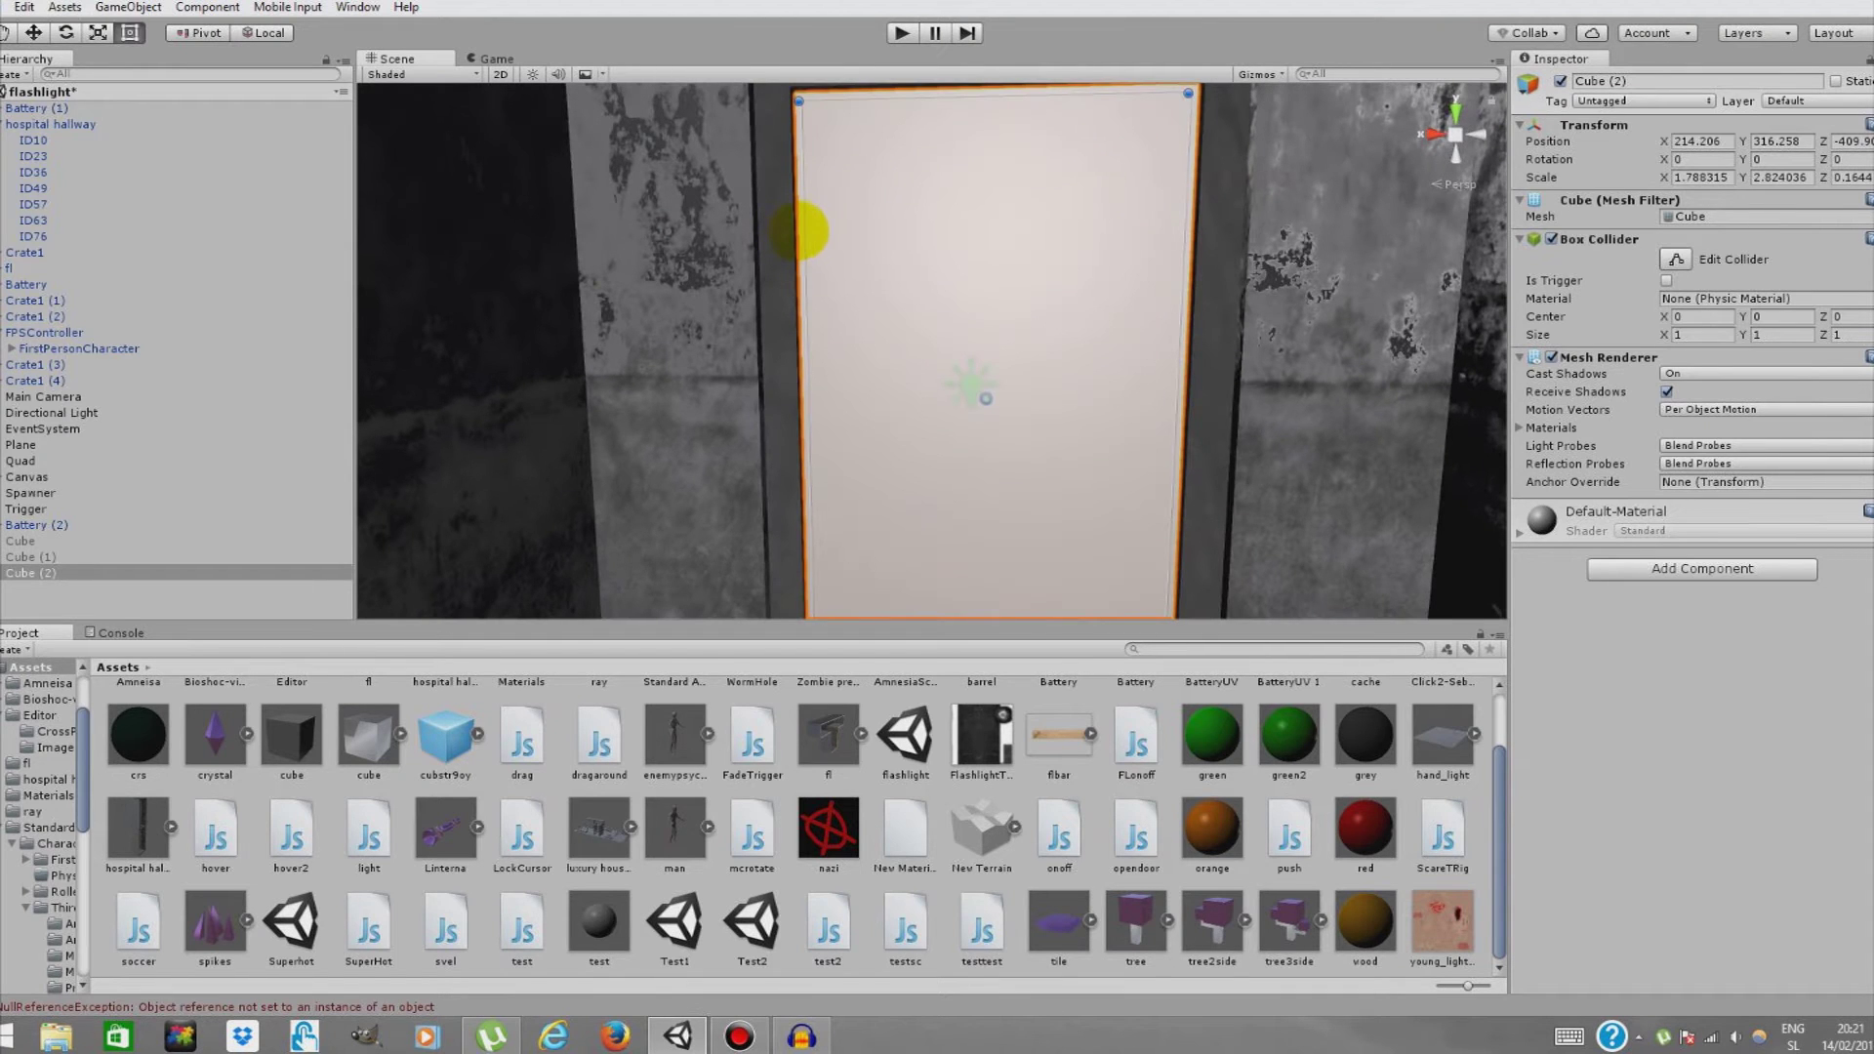
right_drag(902, 200, 947, 152)
key(w)
key(s)
scroll(932, 352, up, 4)
scroll(932, 351, down, 5)
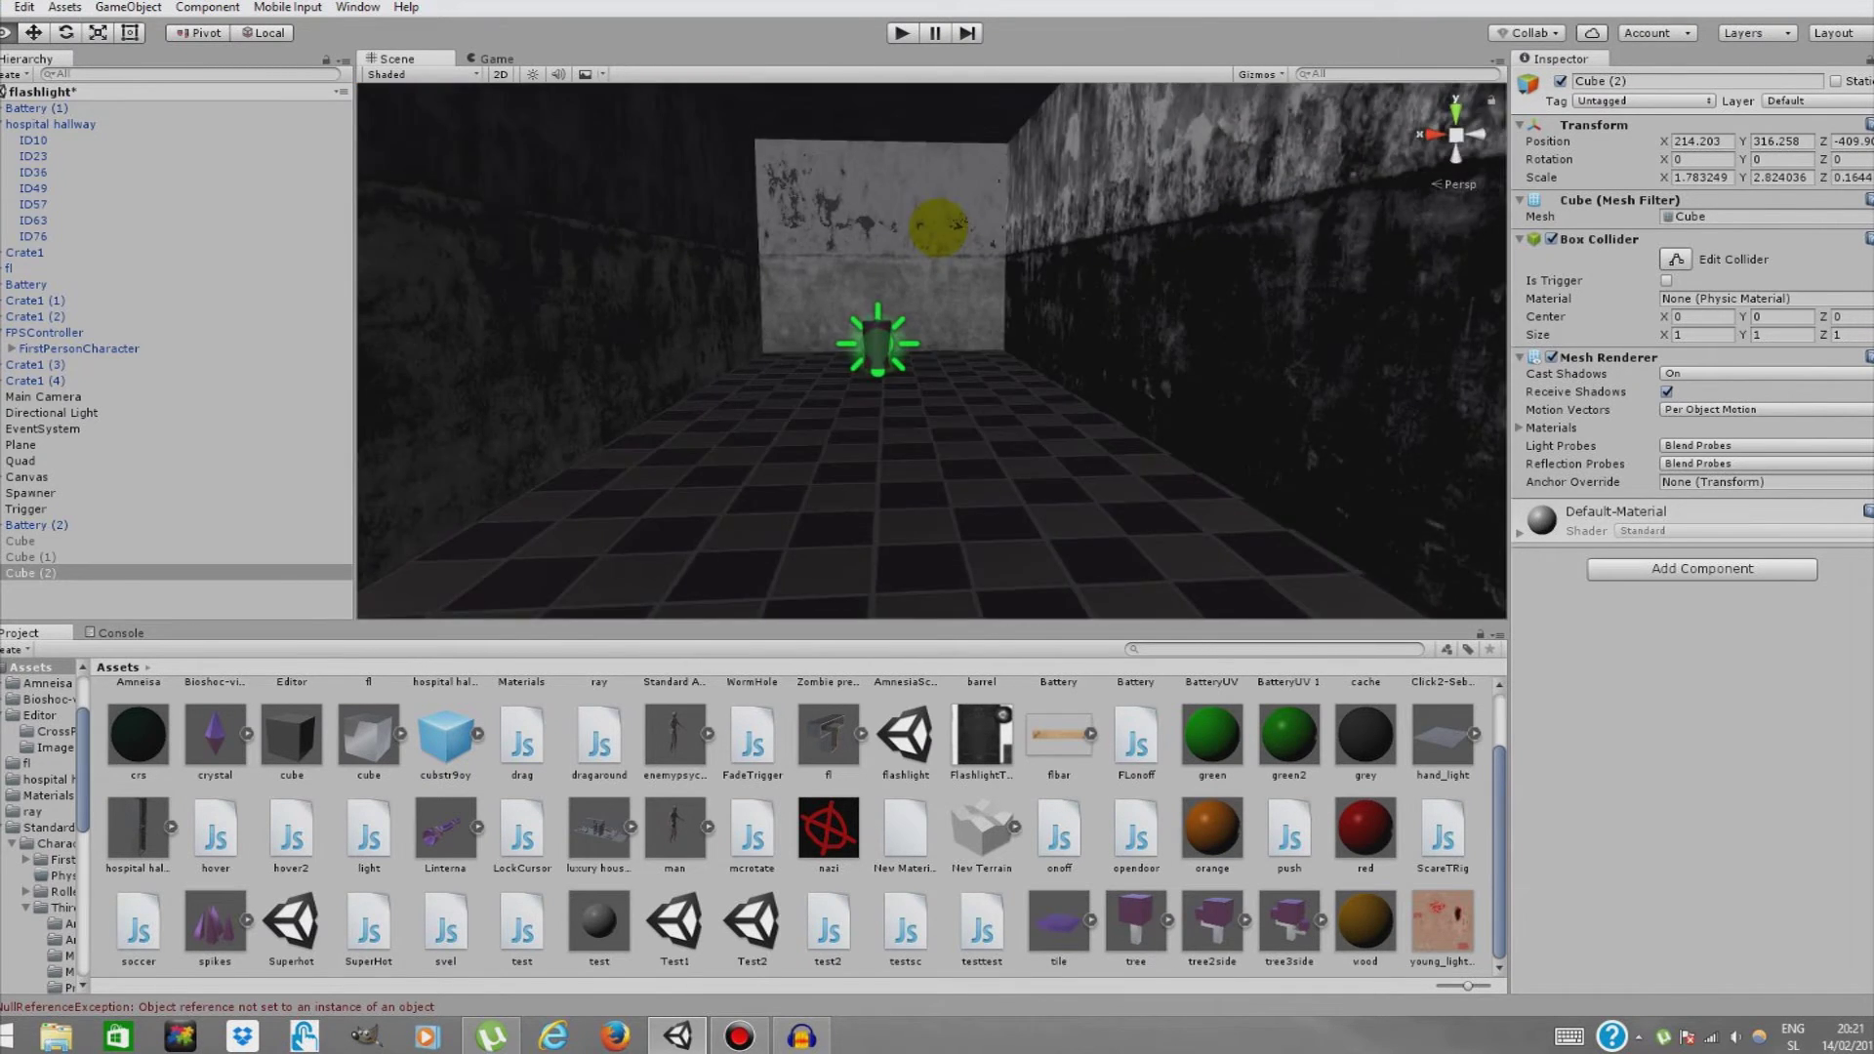
scroll(932, 351, up, 4)
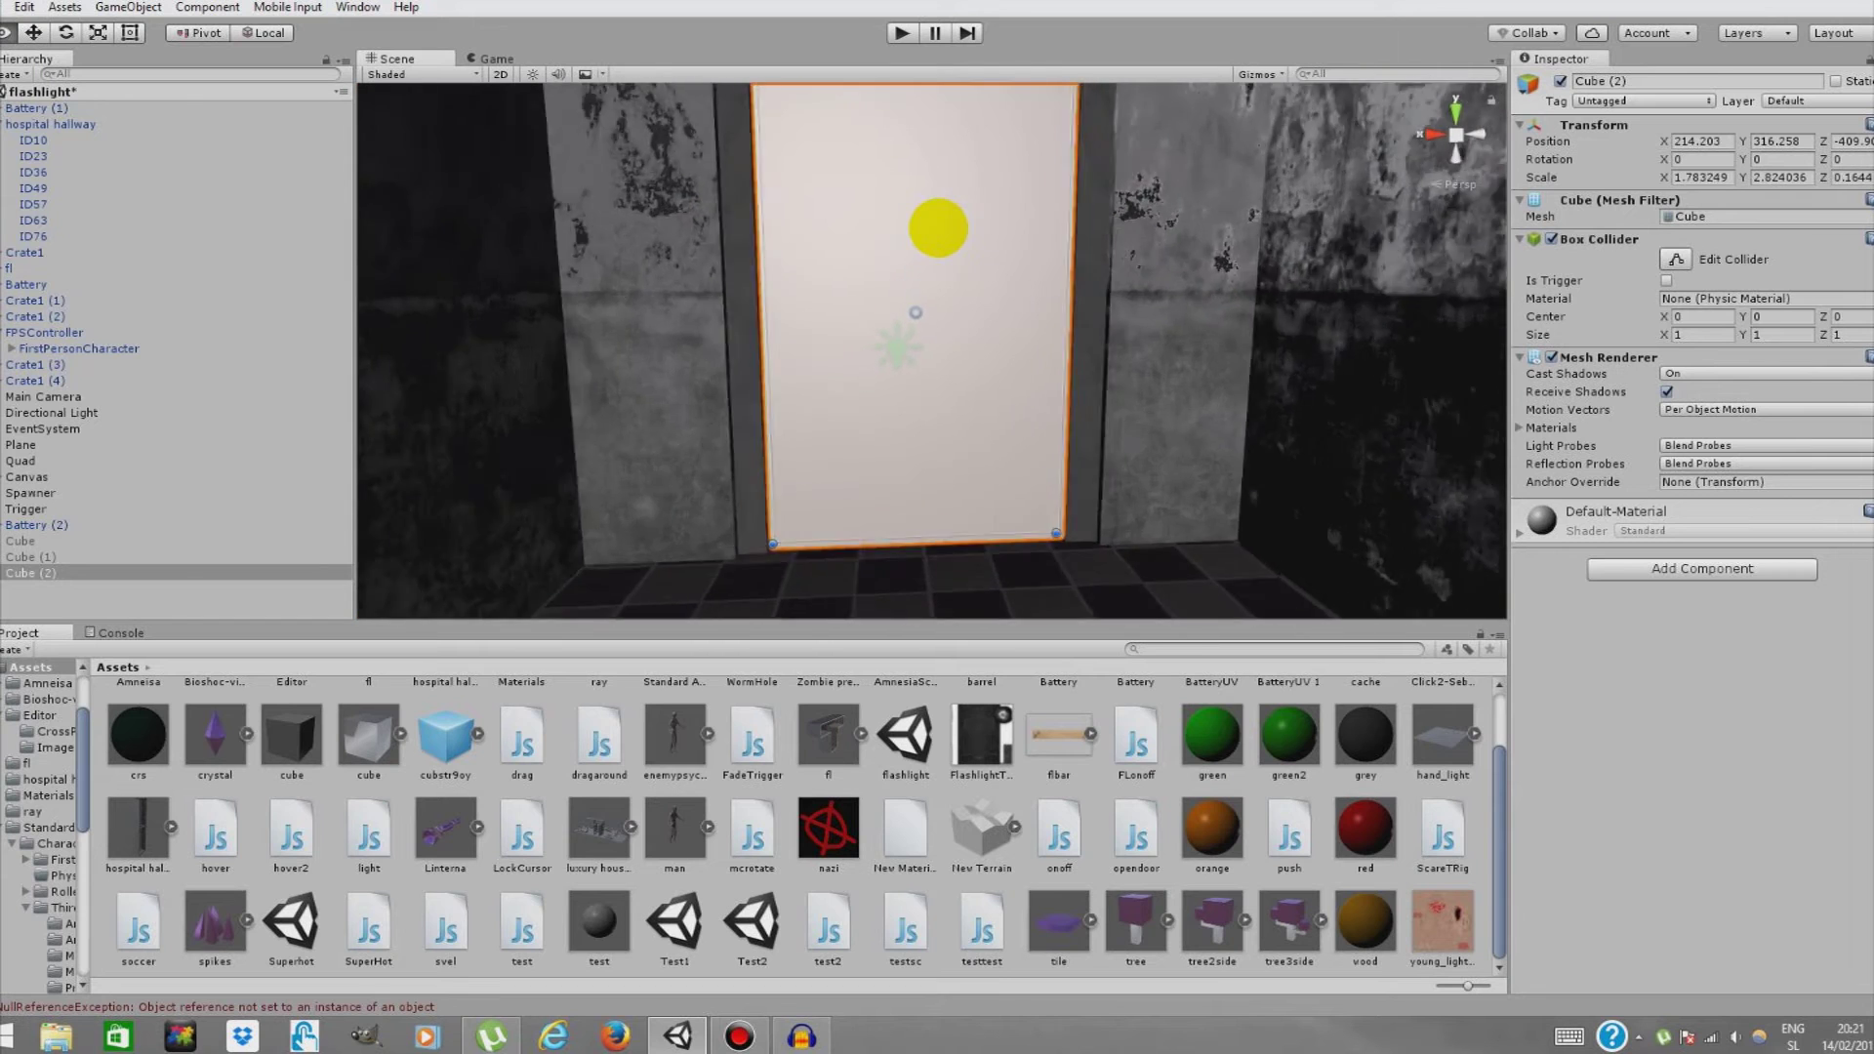
key(w)
right_drag(938, 227, 892, 208)
key(s)
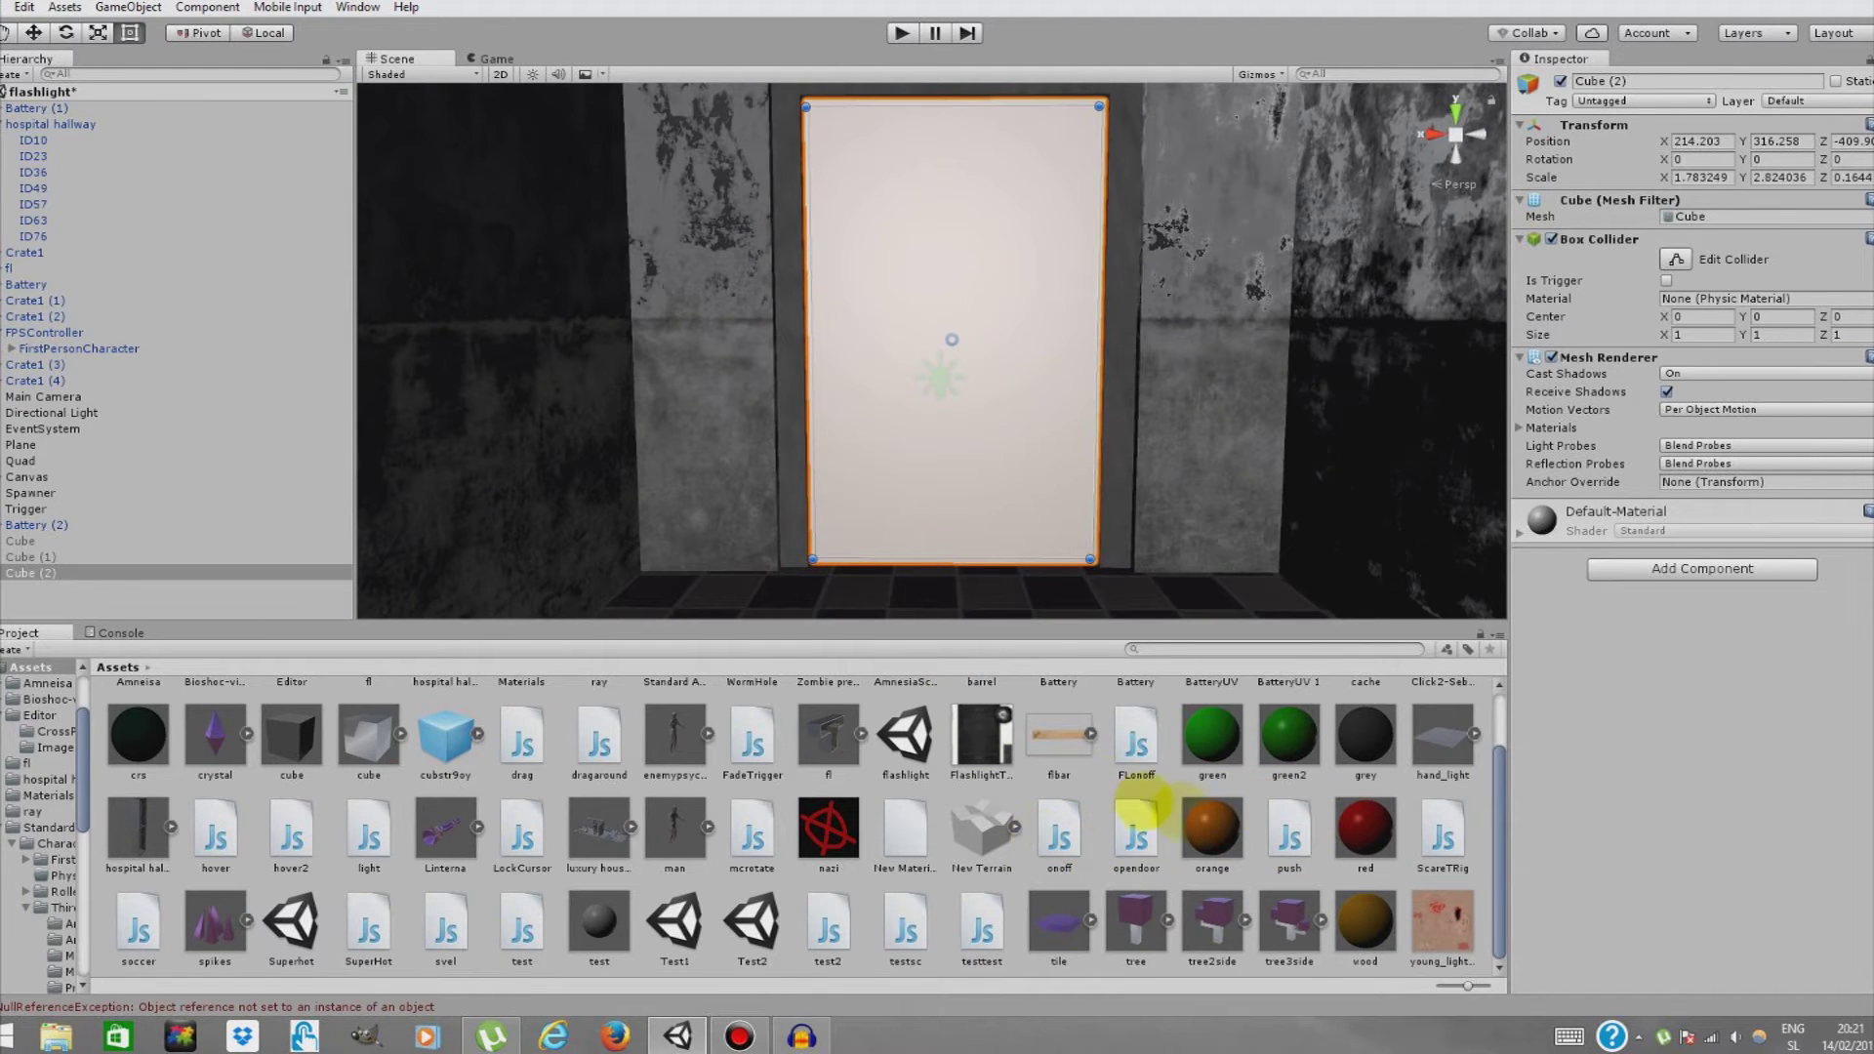
scroll(1190, 928, up, 2)
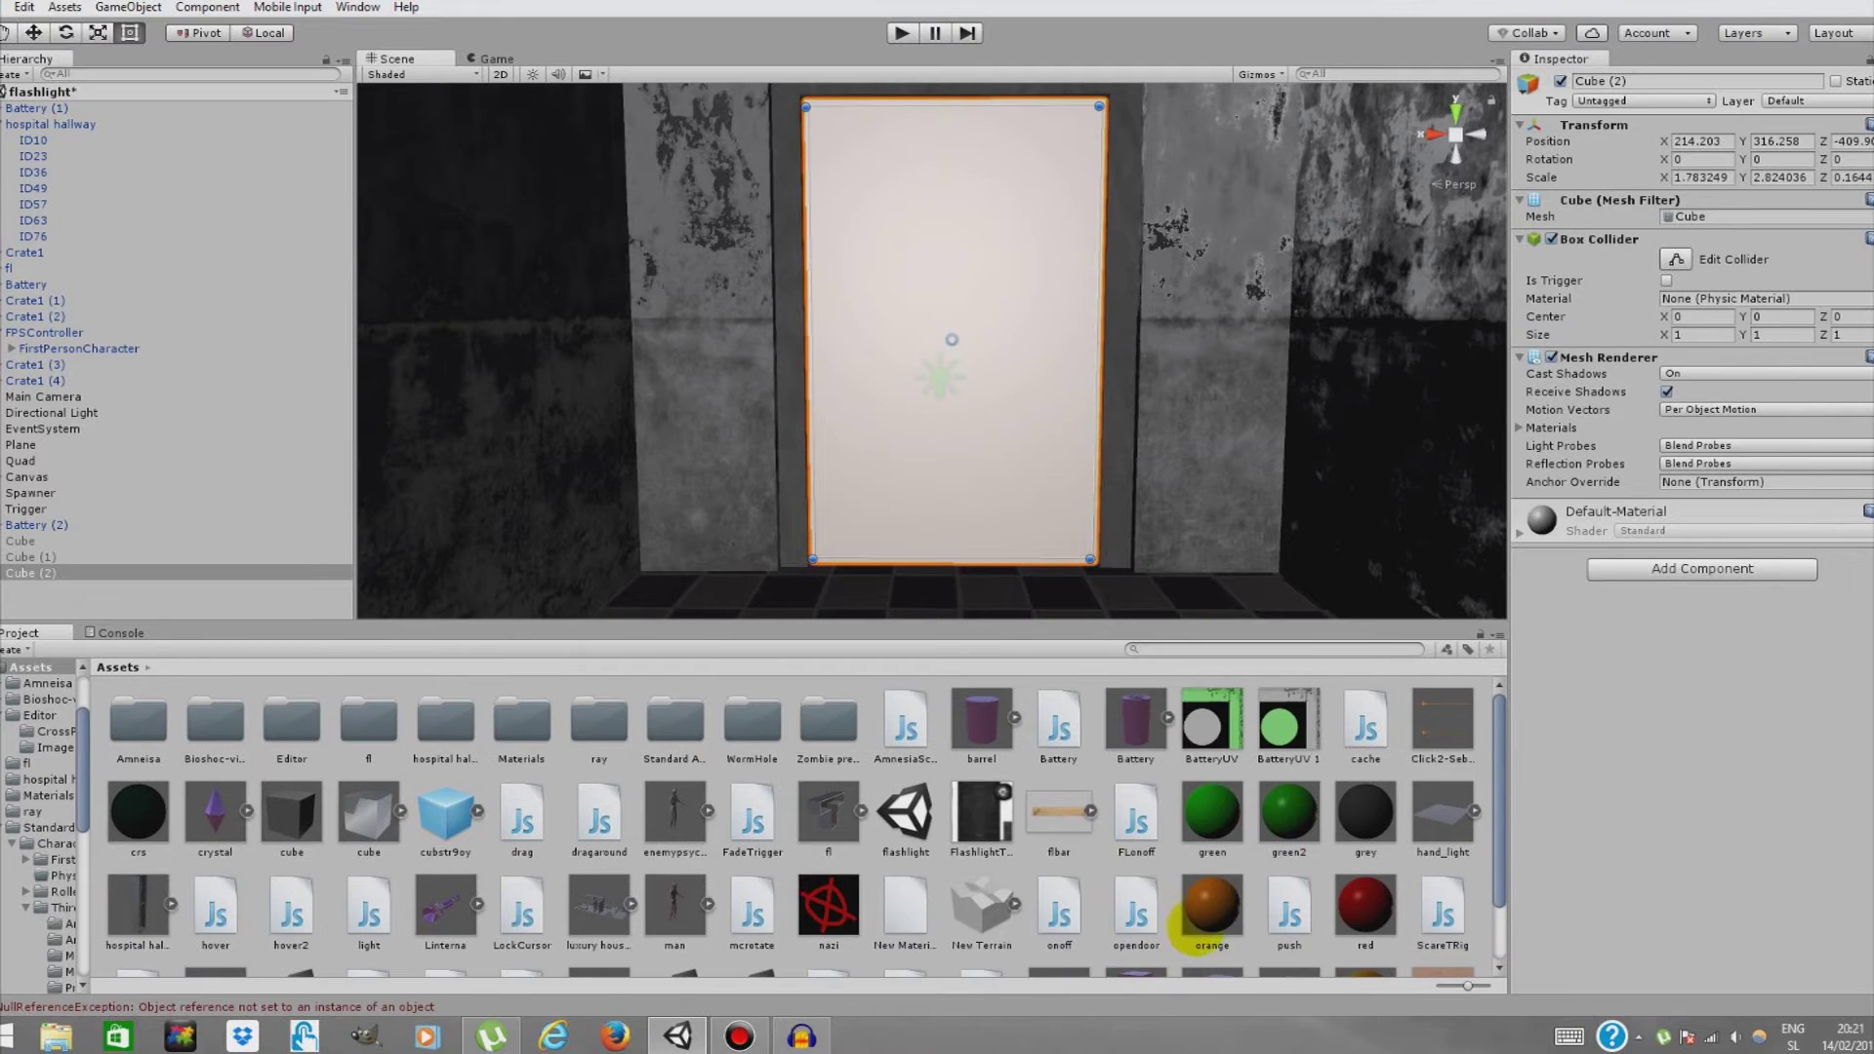
Try the wood and grey materials on the door slab.
scroll(1201, 929, down, 2)
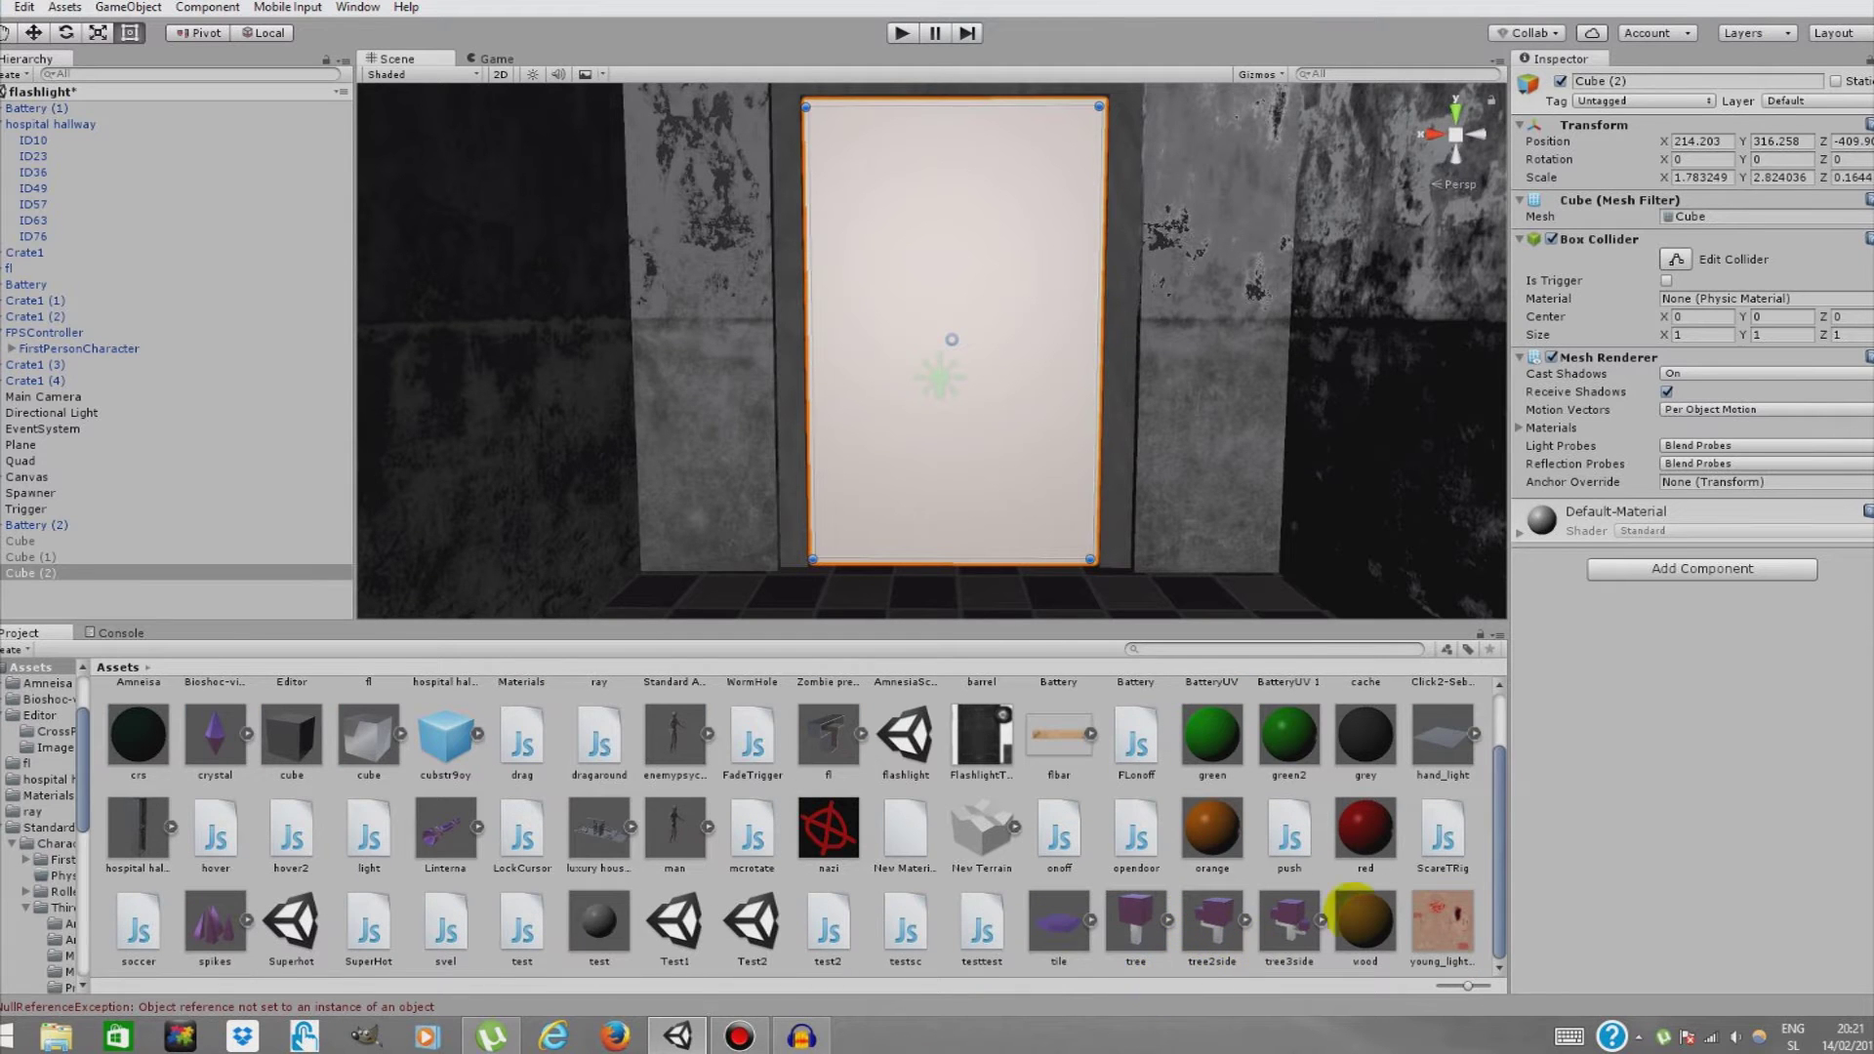
drag(1355, 908, 846, 335)
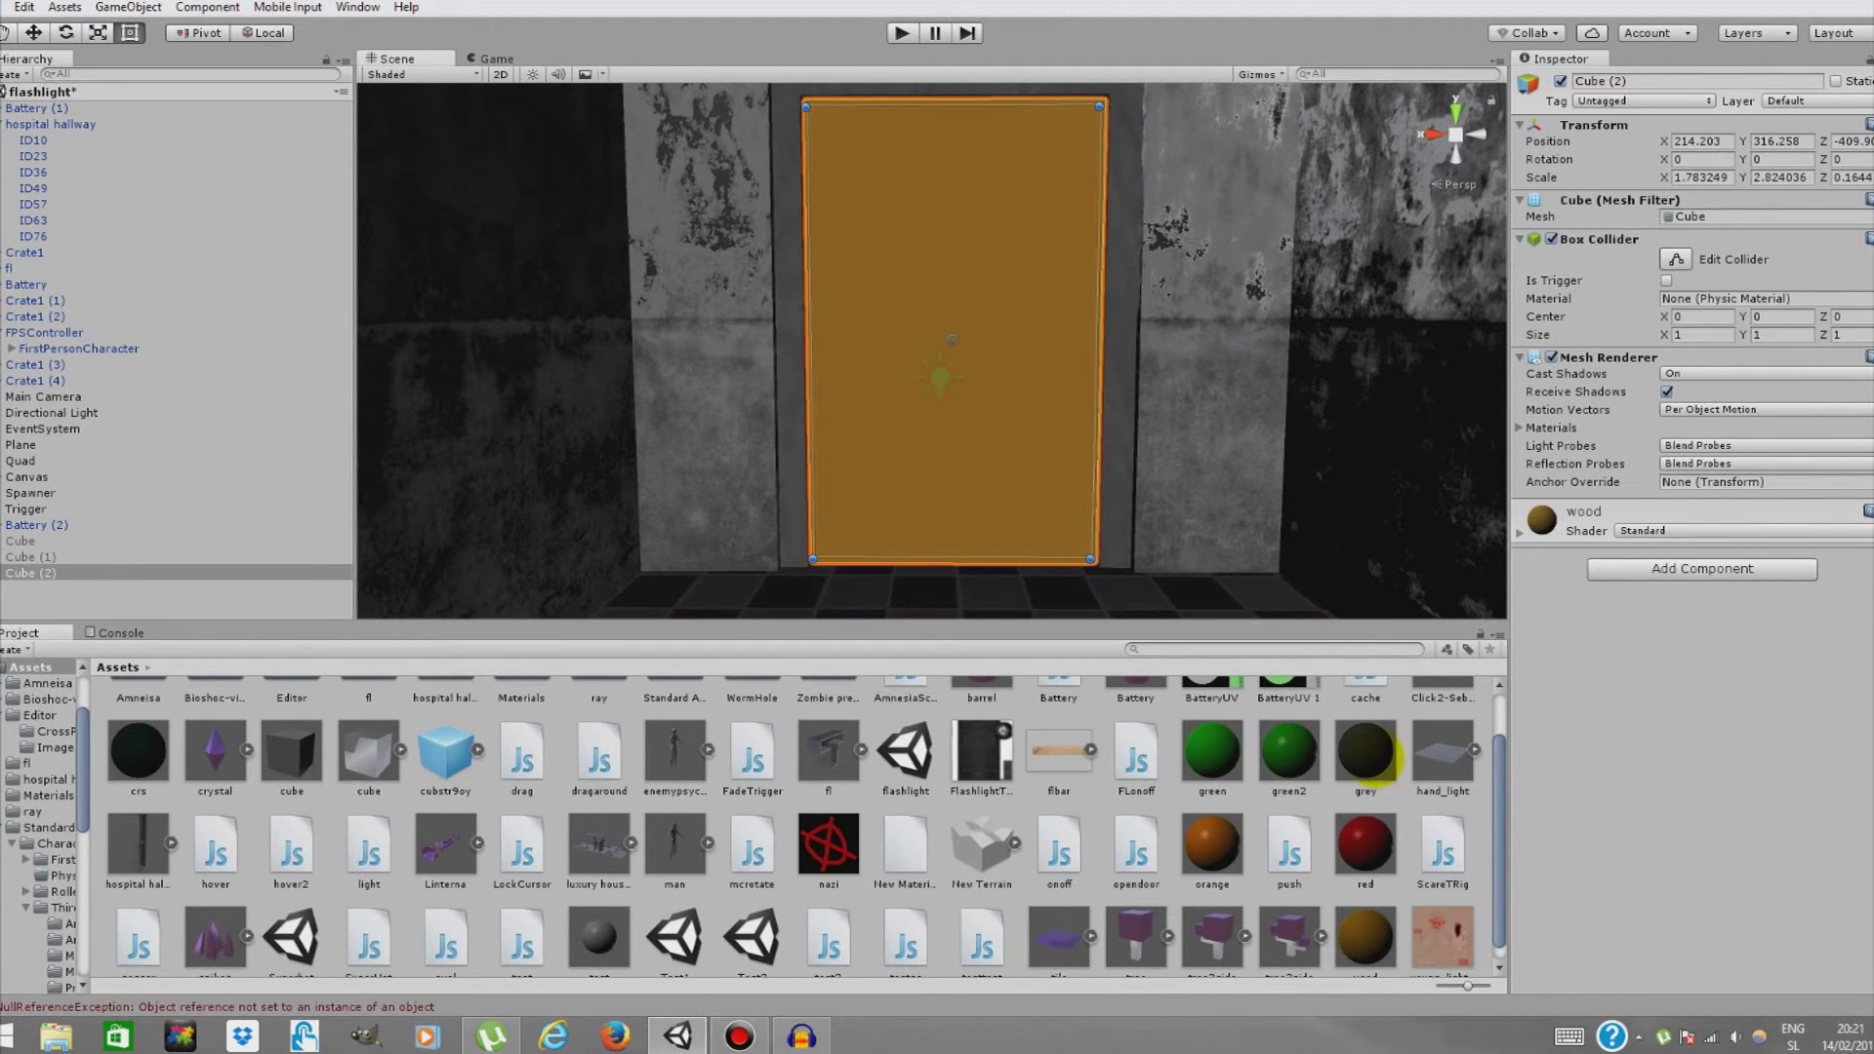
drag(1365, 768, 904, 317)
right_drag(1288, 410, 1176, 415)
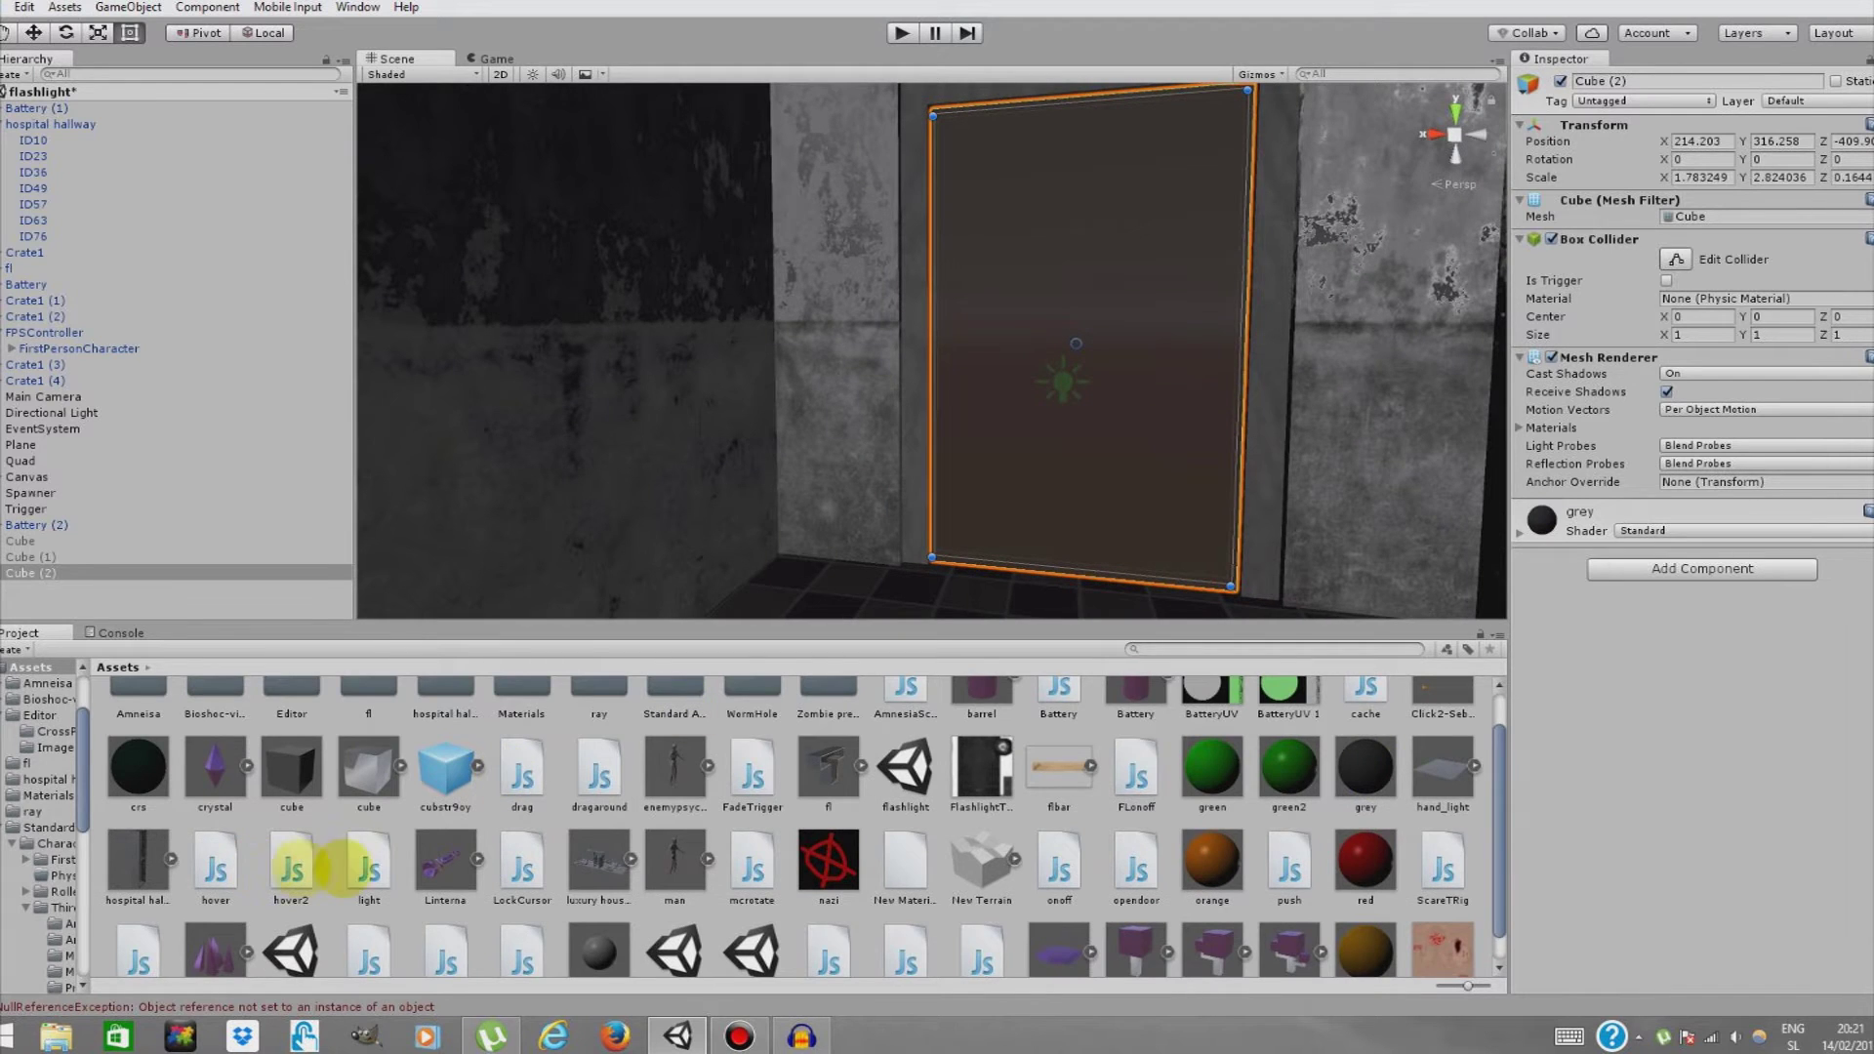
Search the project assets for "cherr" and apply the Wood_Cherry_Original 2 material to the door slab.
scroll(342, 867, down, 1)
scroll(1025, 756, up, 1)
click(1170, 650)
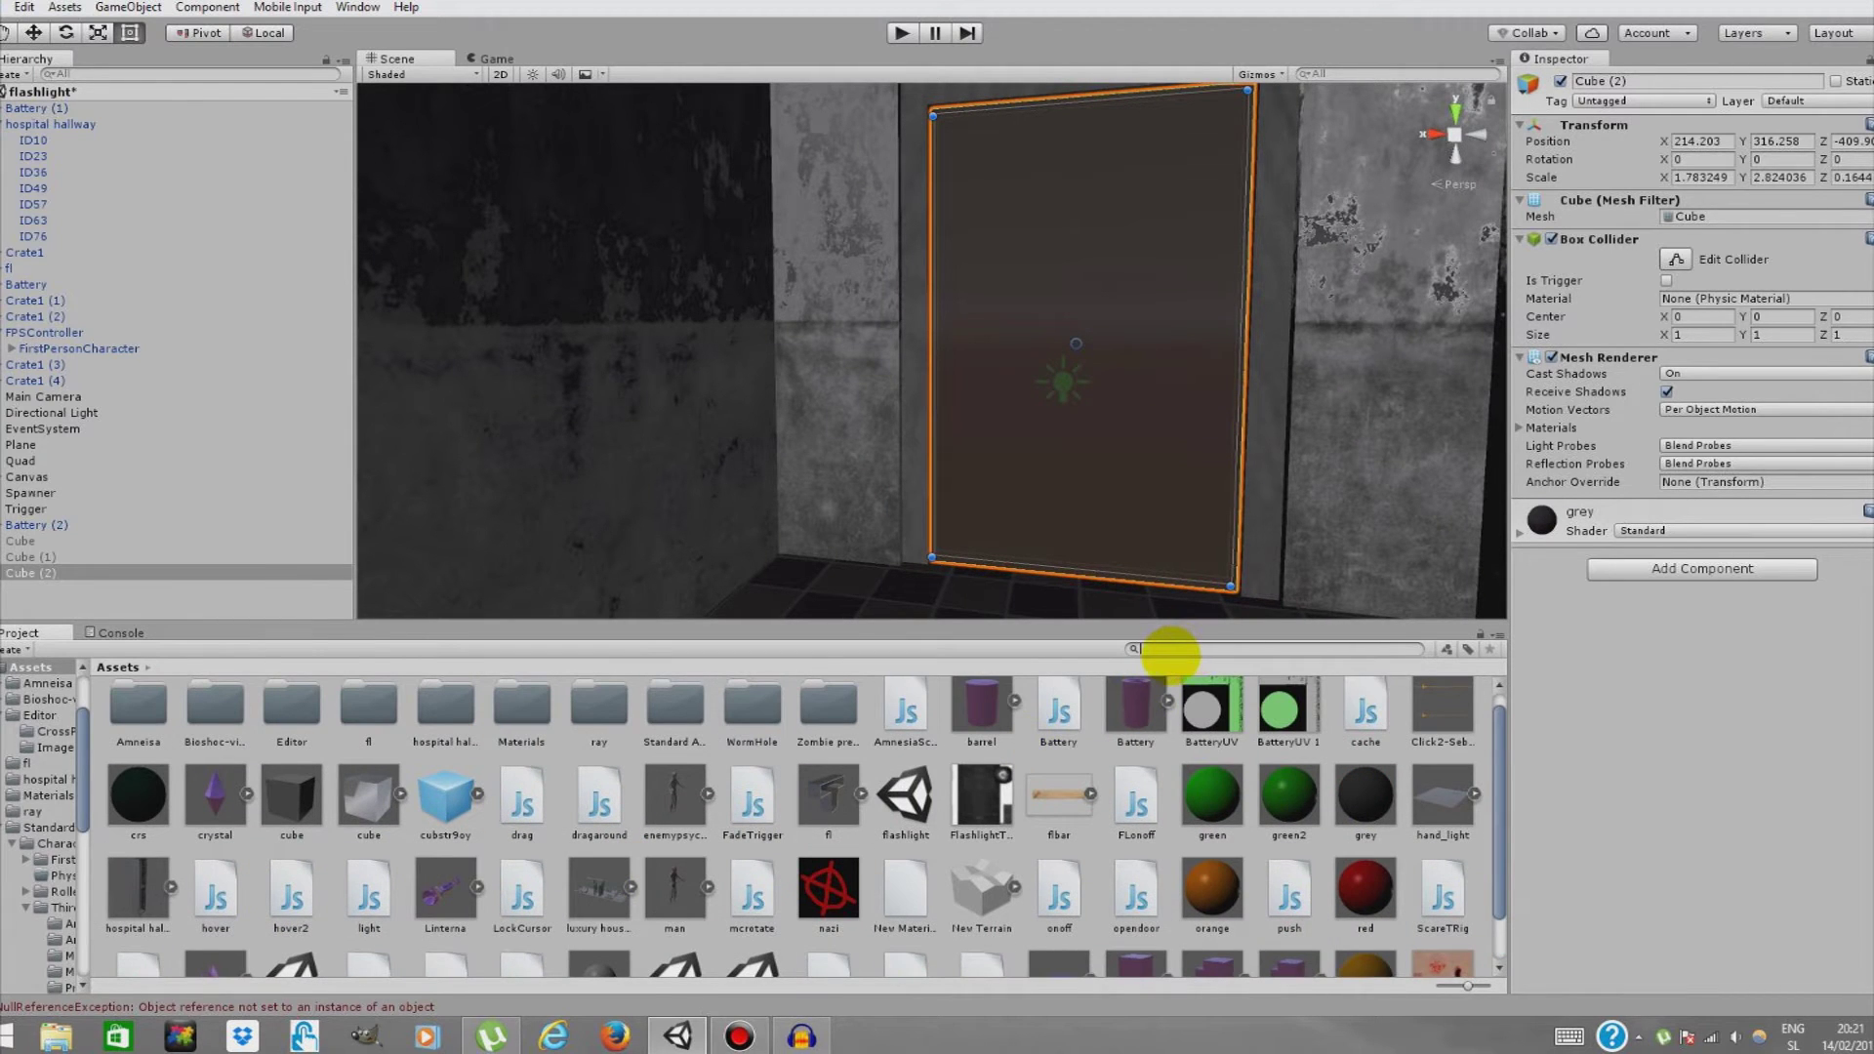
text(cherr)
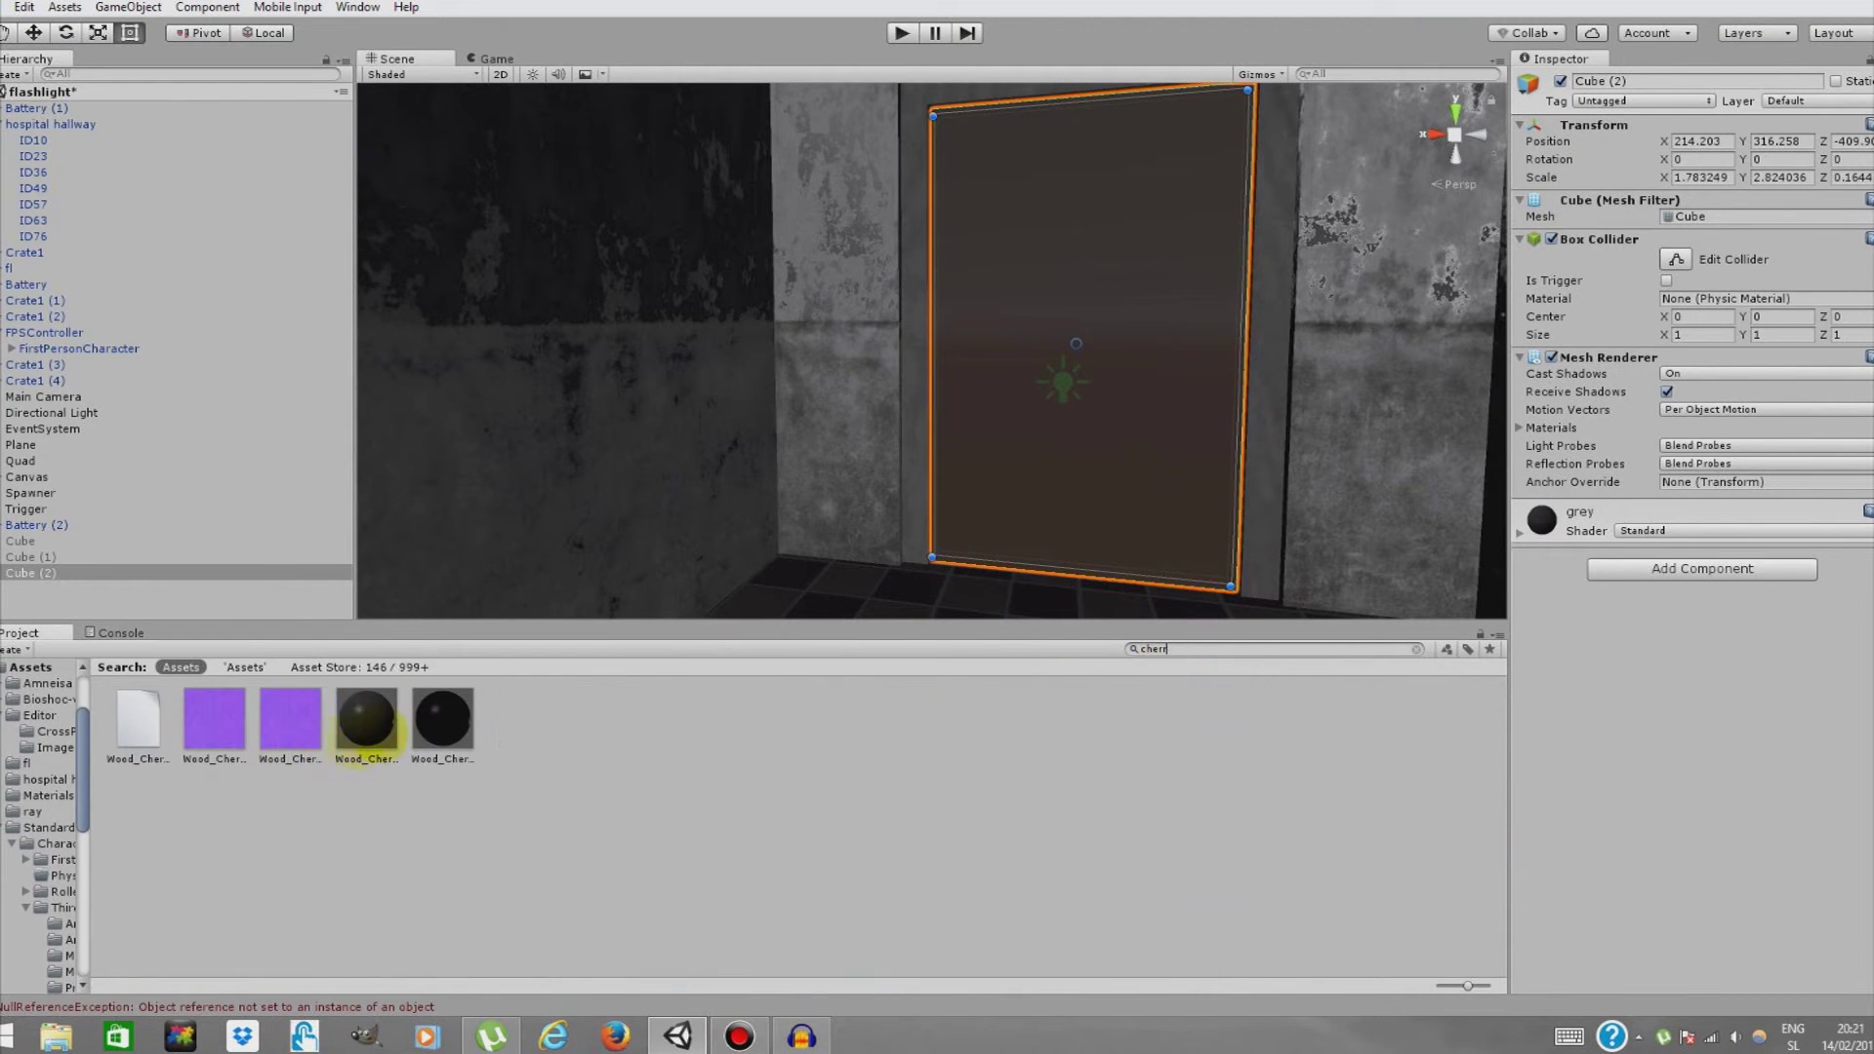
drag(451, 722, 1154, 417)
right_drag(1154, 418, 1228, 408)
scroll(1278, 354, down, 4)
scroll(1175, 435, up, 5)
scroll(1175, 435, down, 3)
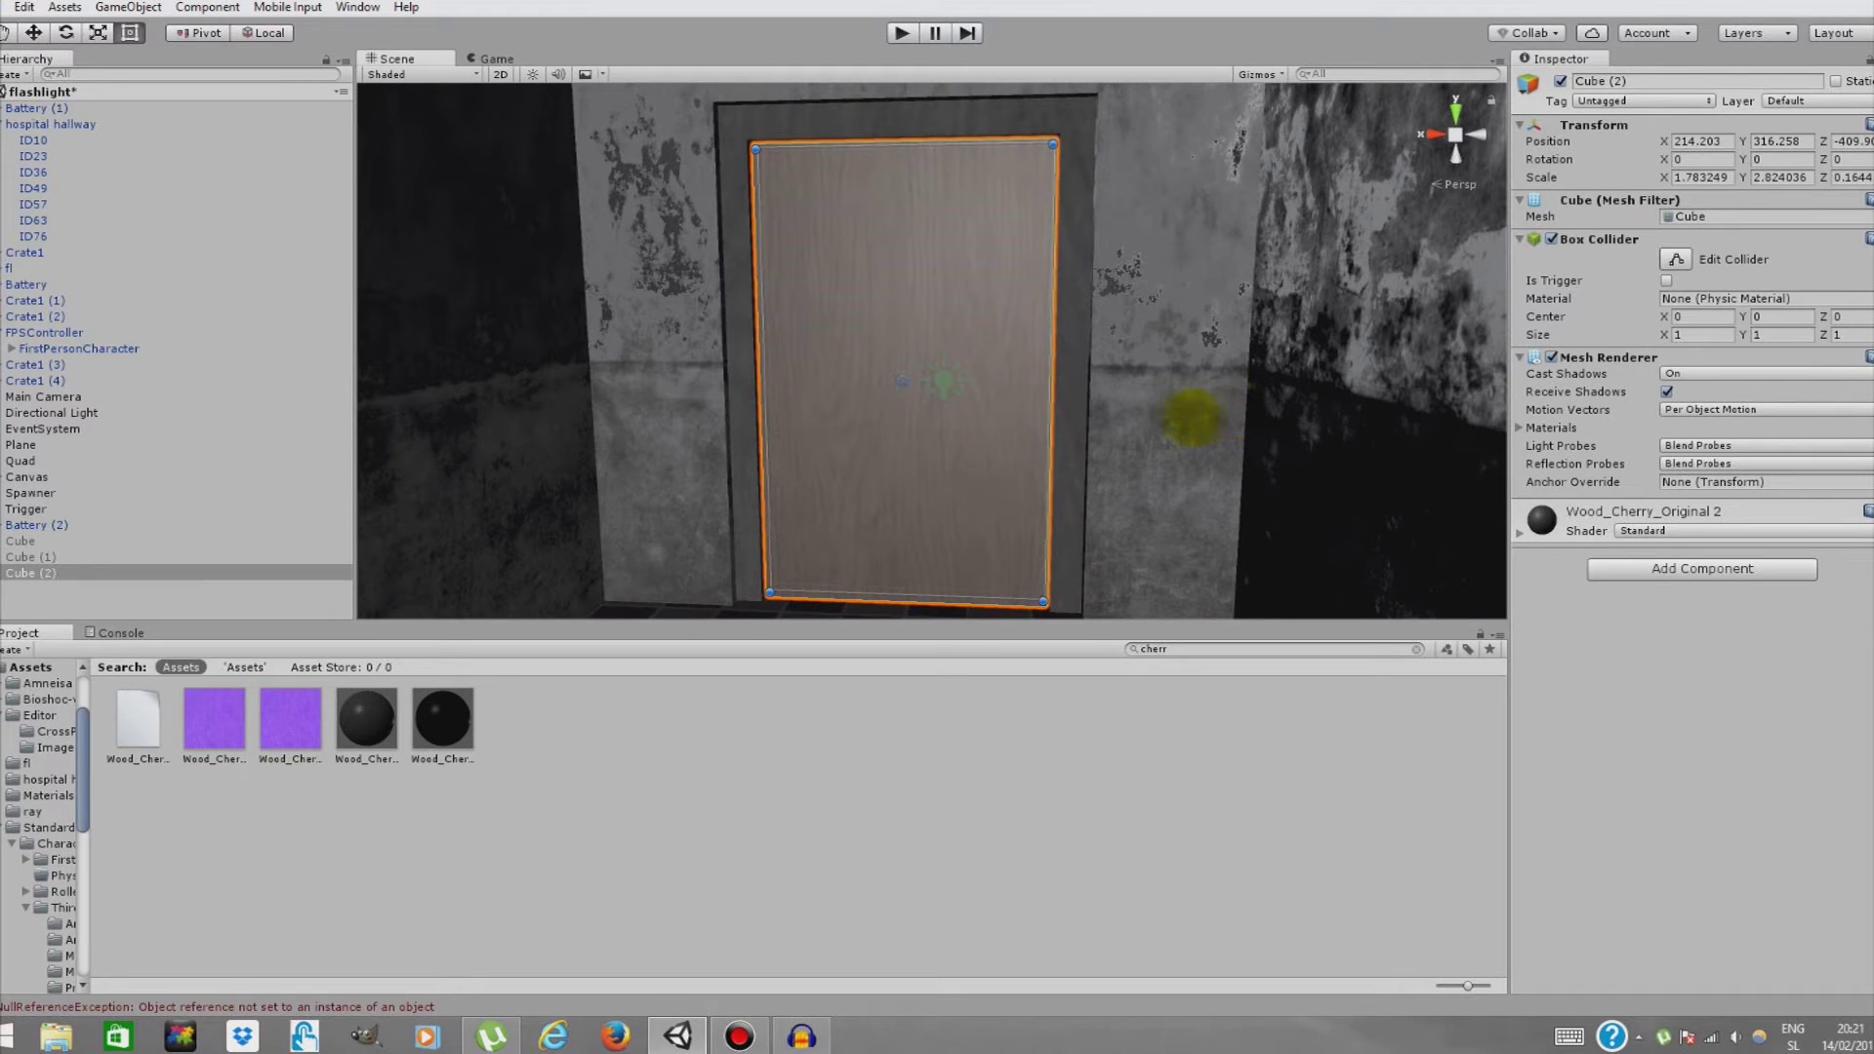
scroll(939, 366, down, 3)
right_drag(923, 385, 950, 369)
scroll(941, 368, up, 3)
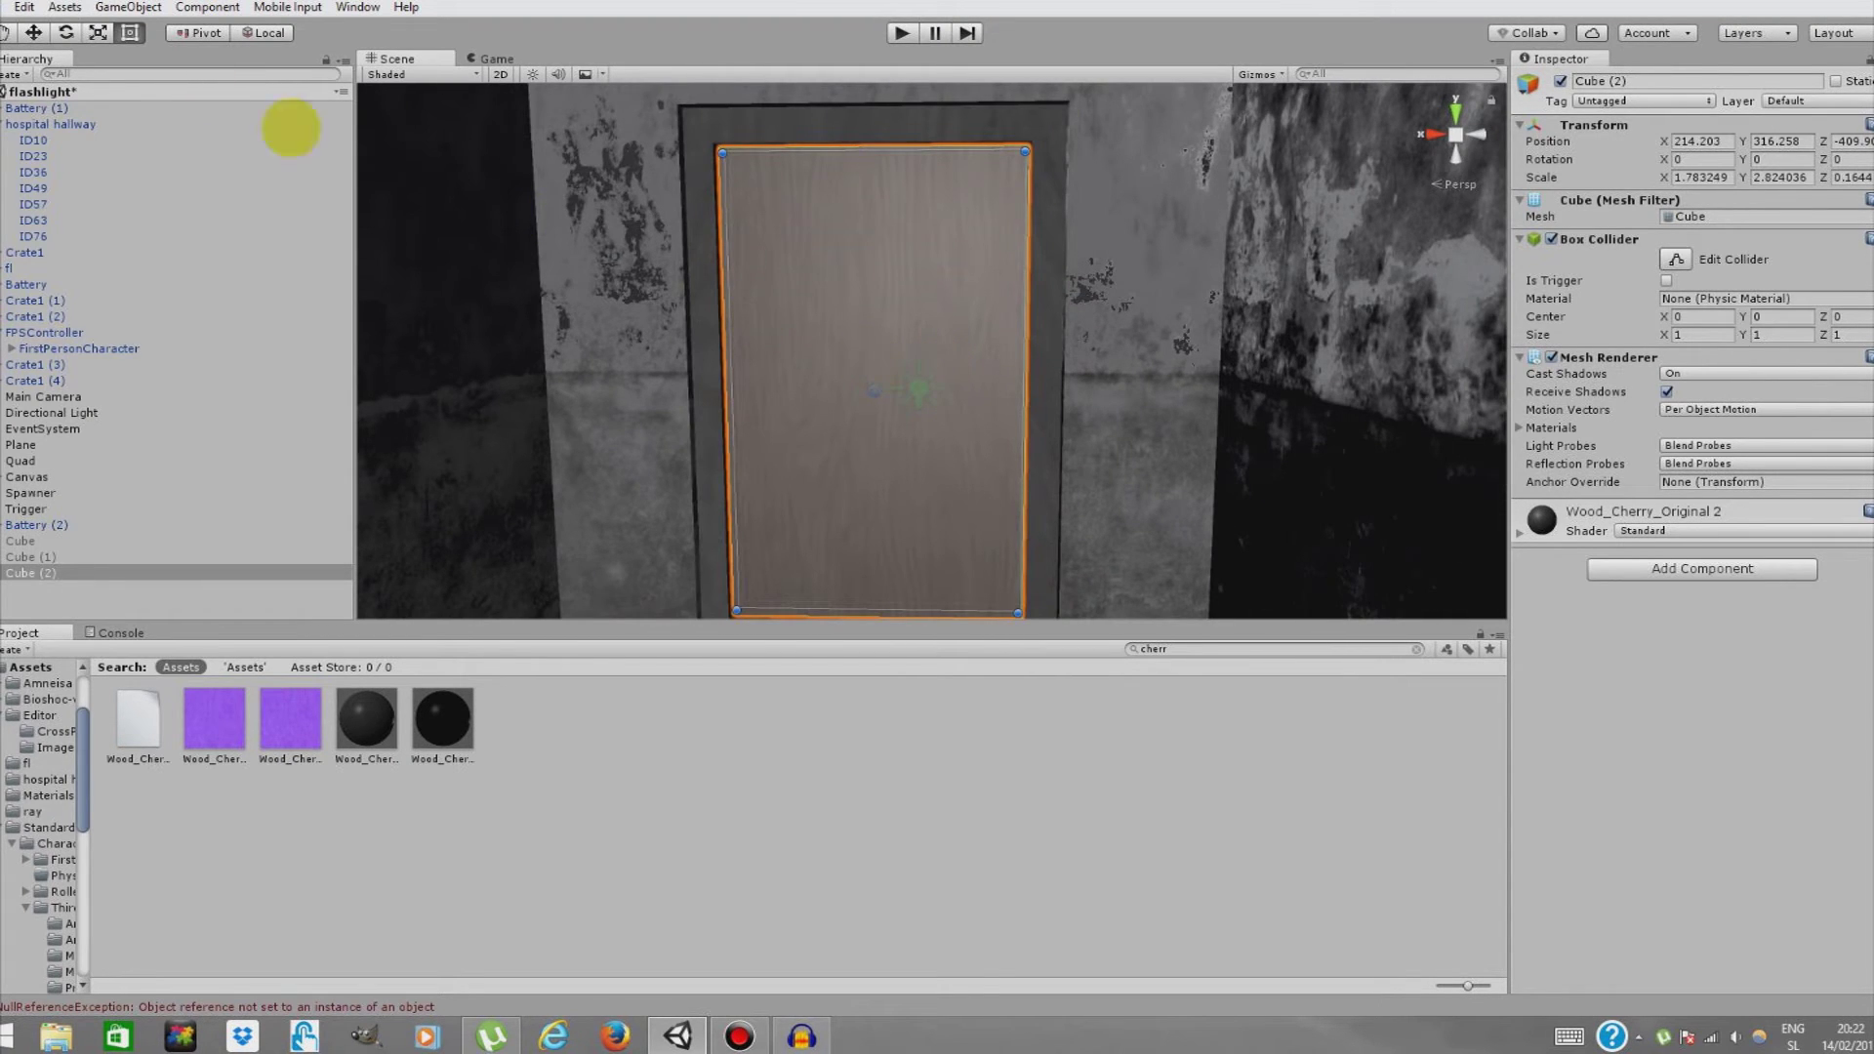
Add a Hinge Joint component to the door slab.
click(1708, 570)
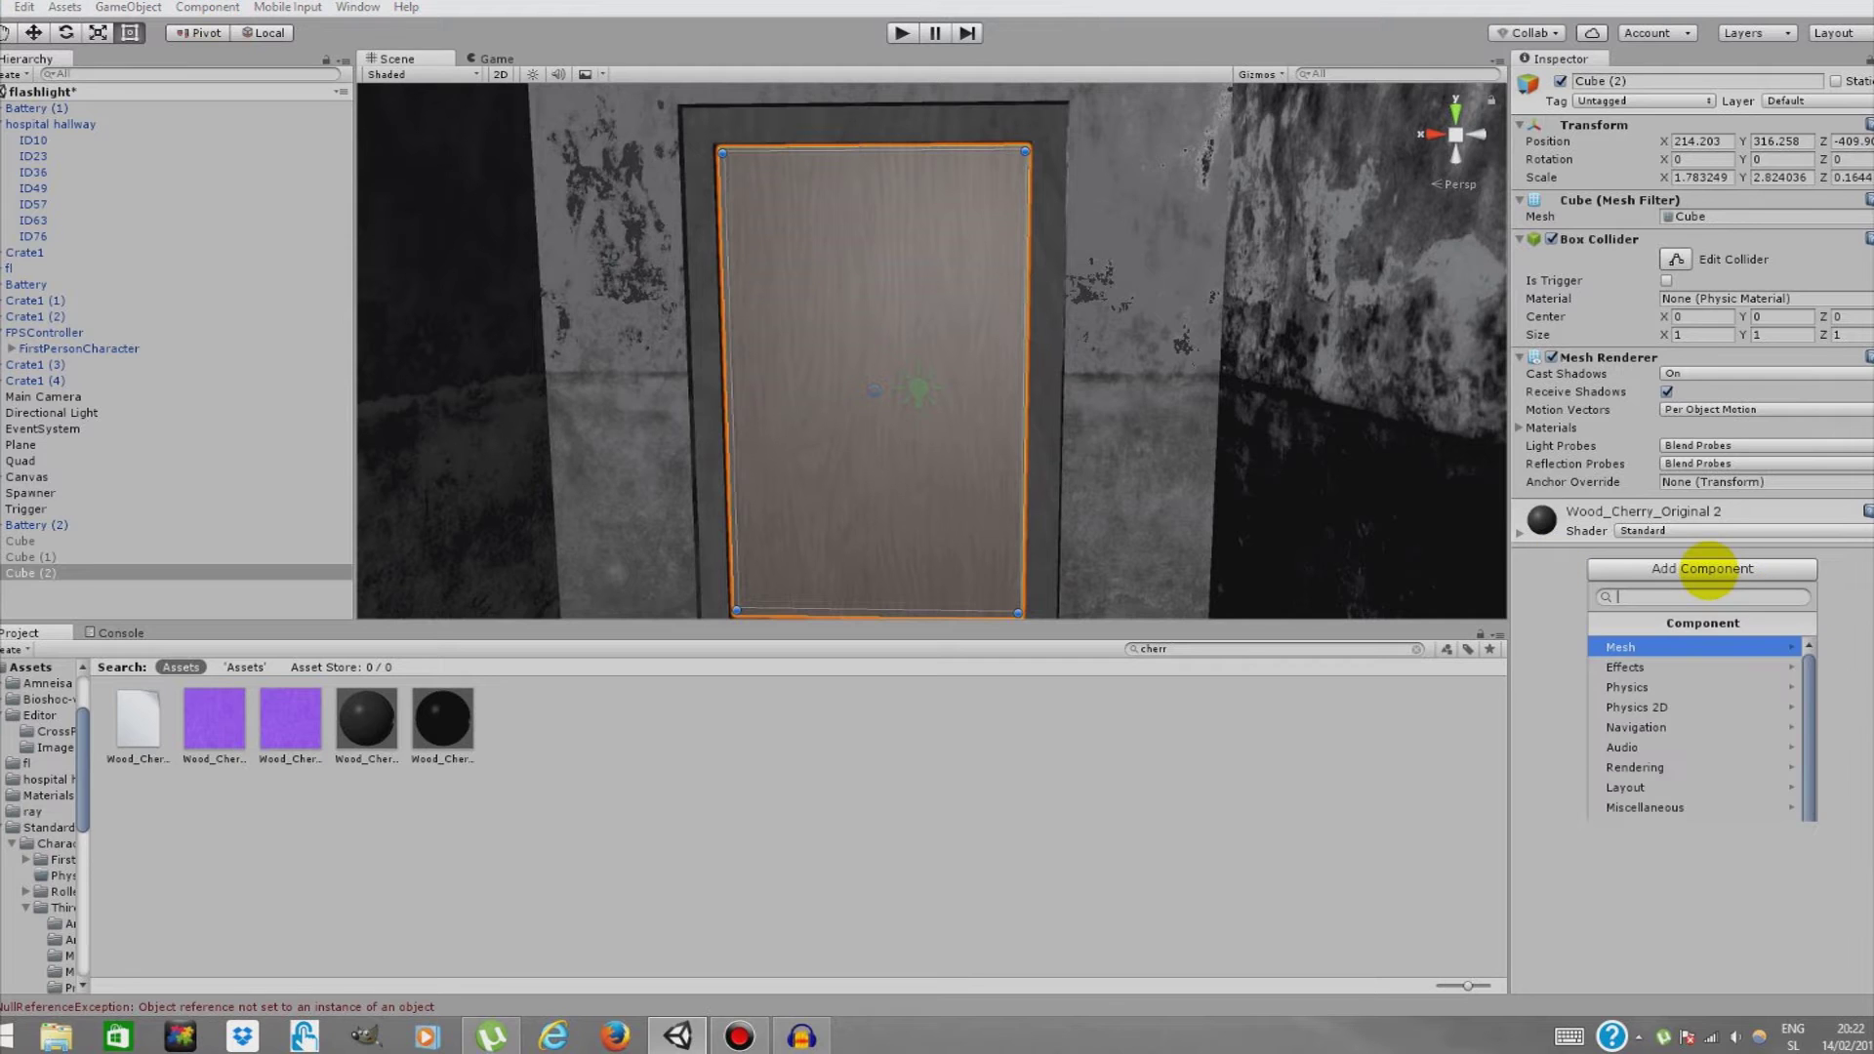
text(hin)
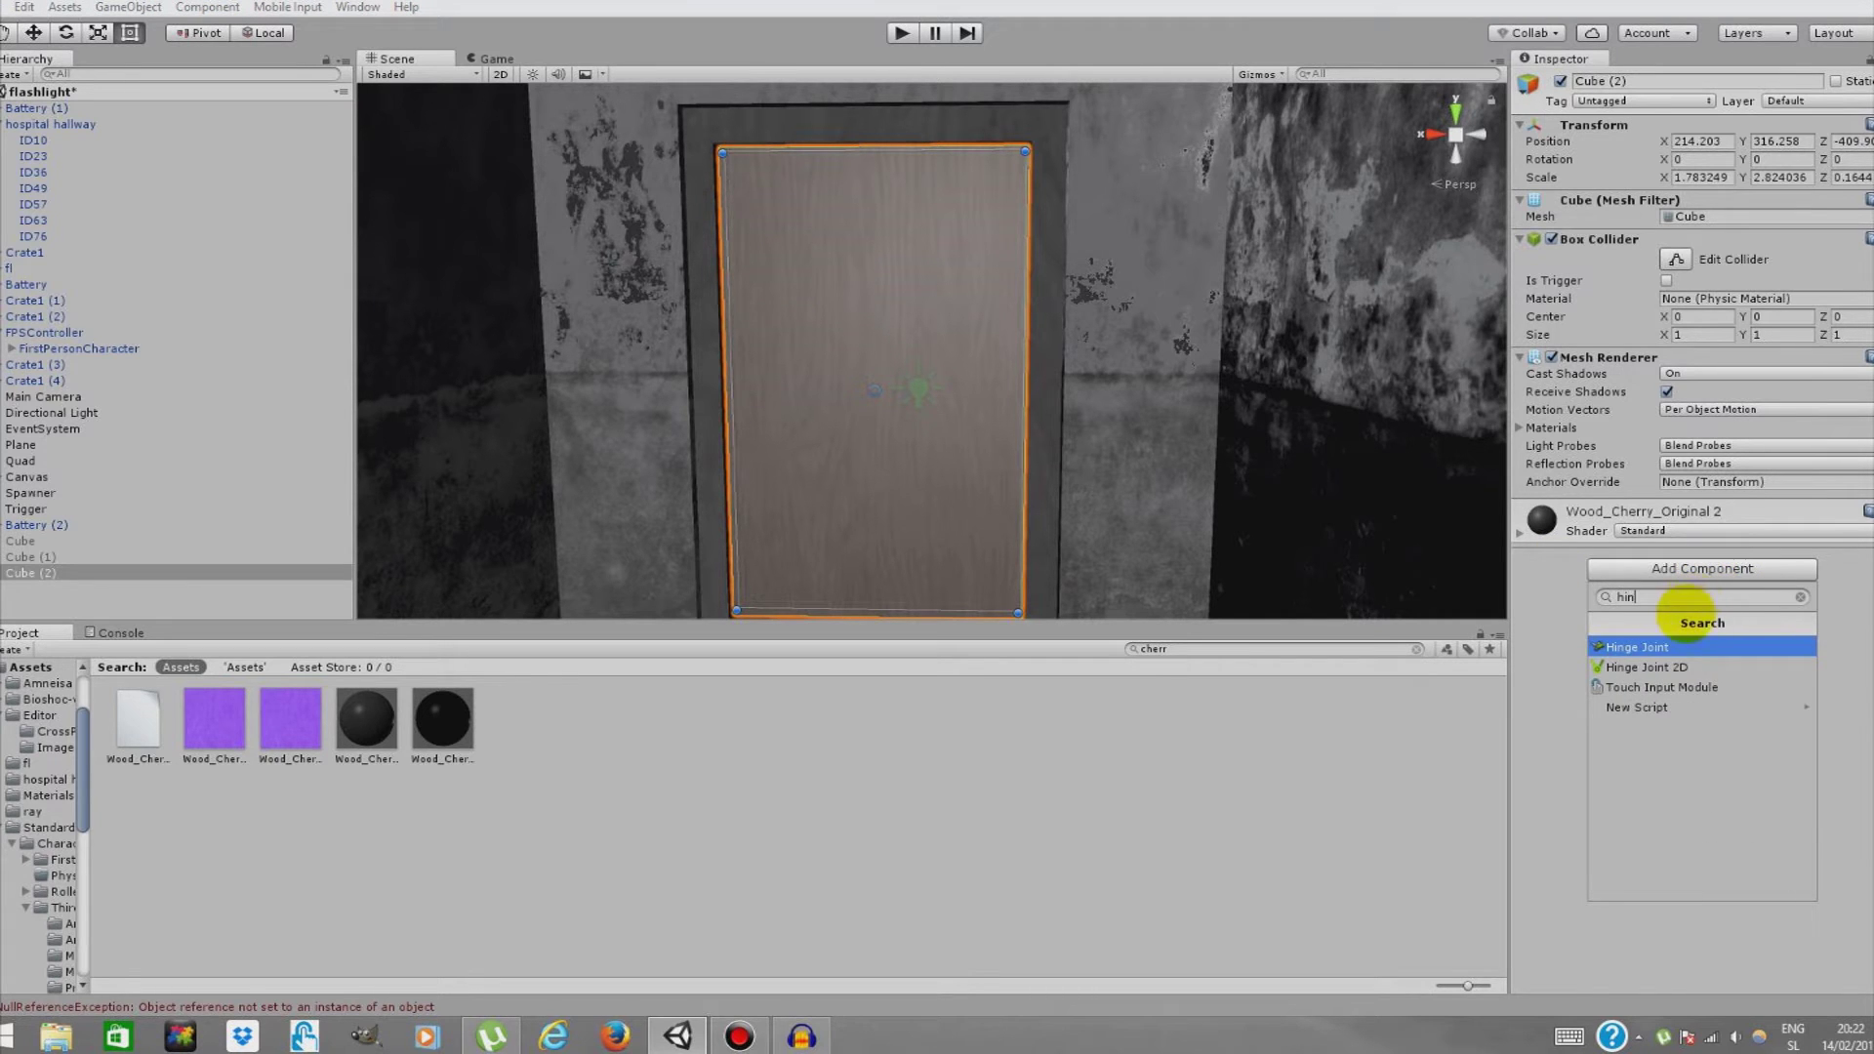
click(1659, 647)
mouse_move(1094, 480)
right_down()
mouse_move(1066, 509)
mouse_move(1077, 489)
right_up()
key(w)
key(s)
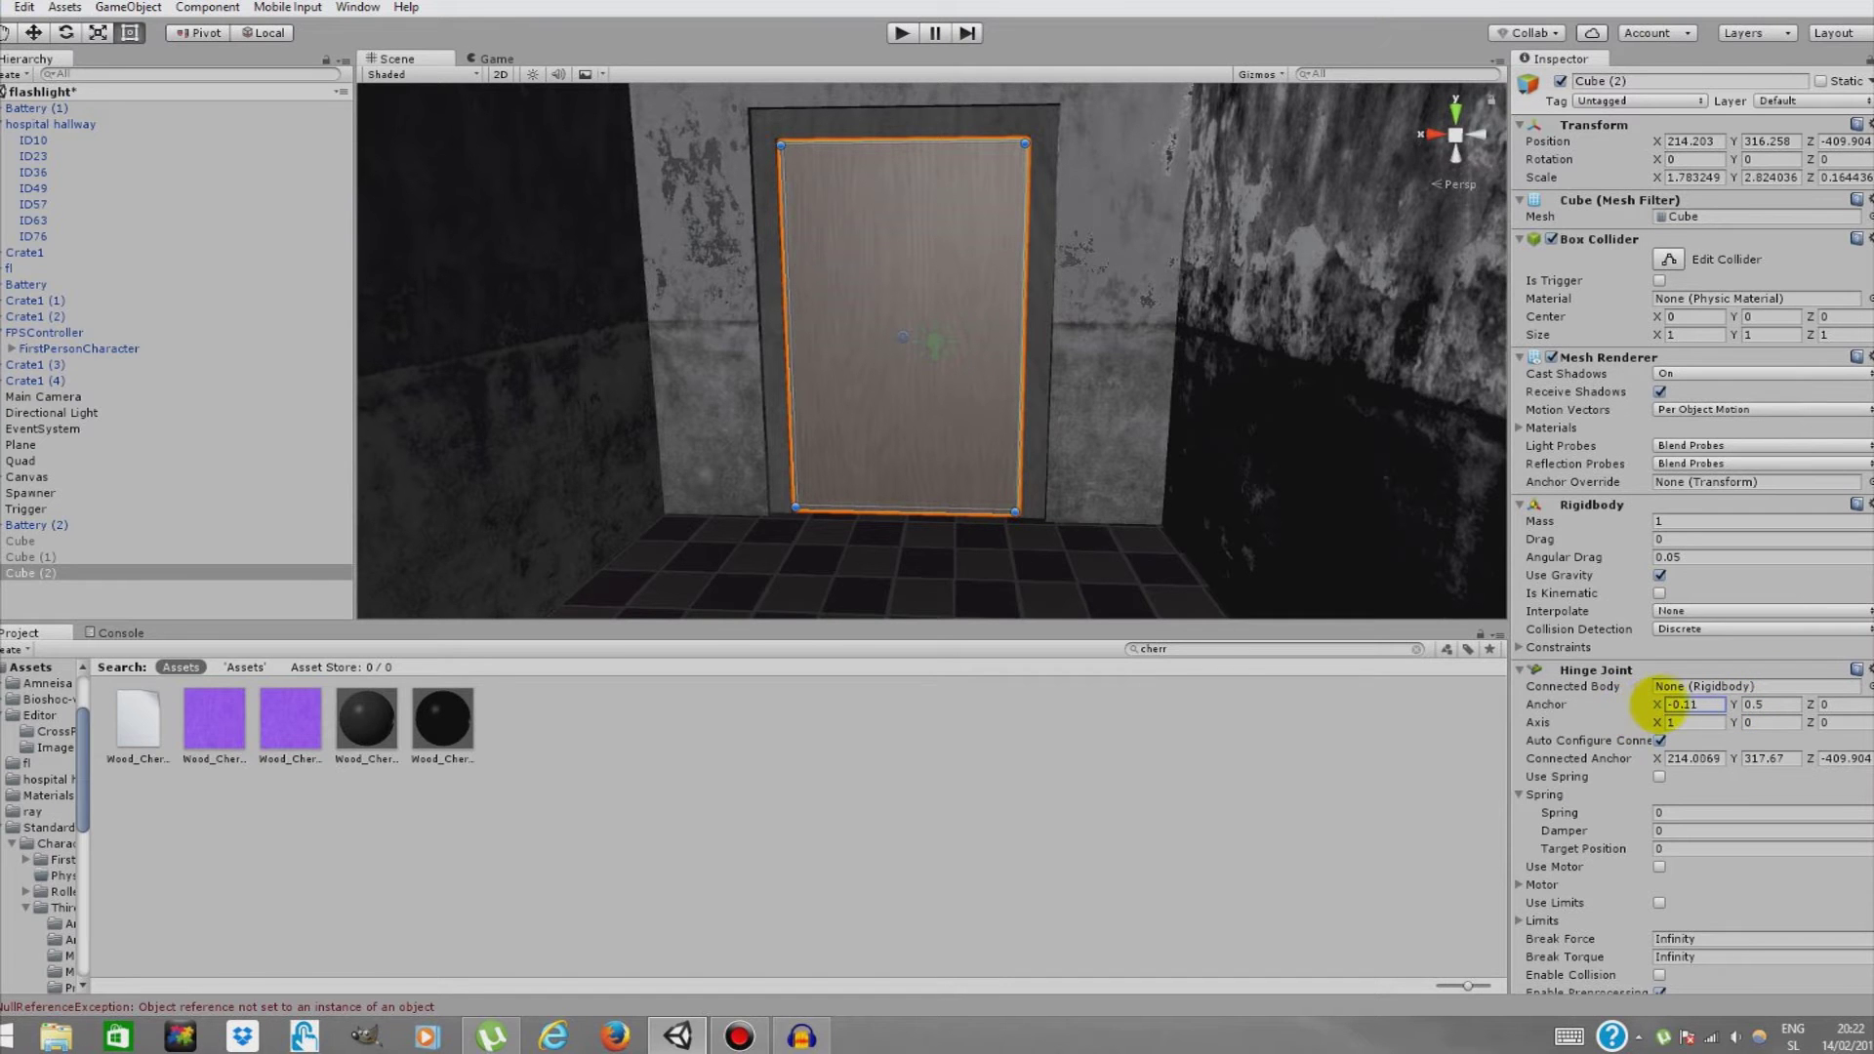
Try placing the door's hinge anchor at X -0.46 and Y 0.24.
scroll(1074, 406, up, 5)
scroll(1184, 494, down, 2)
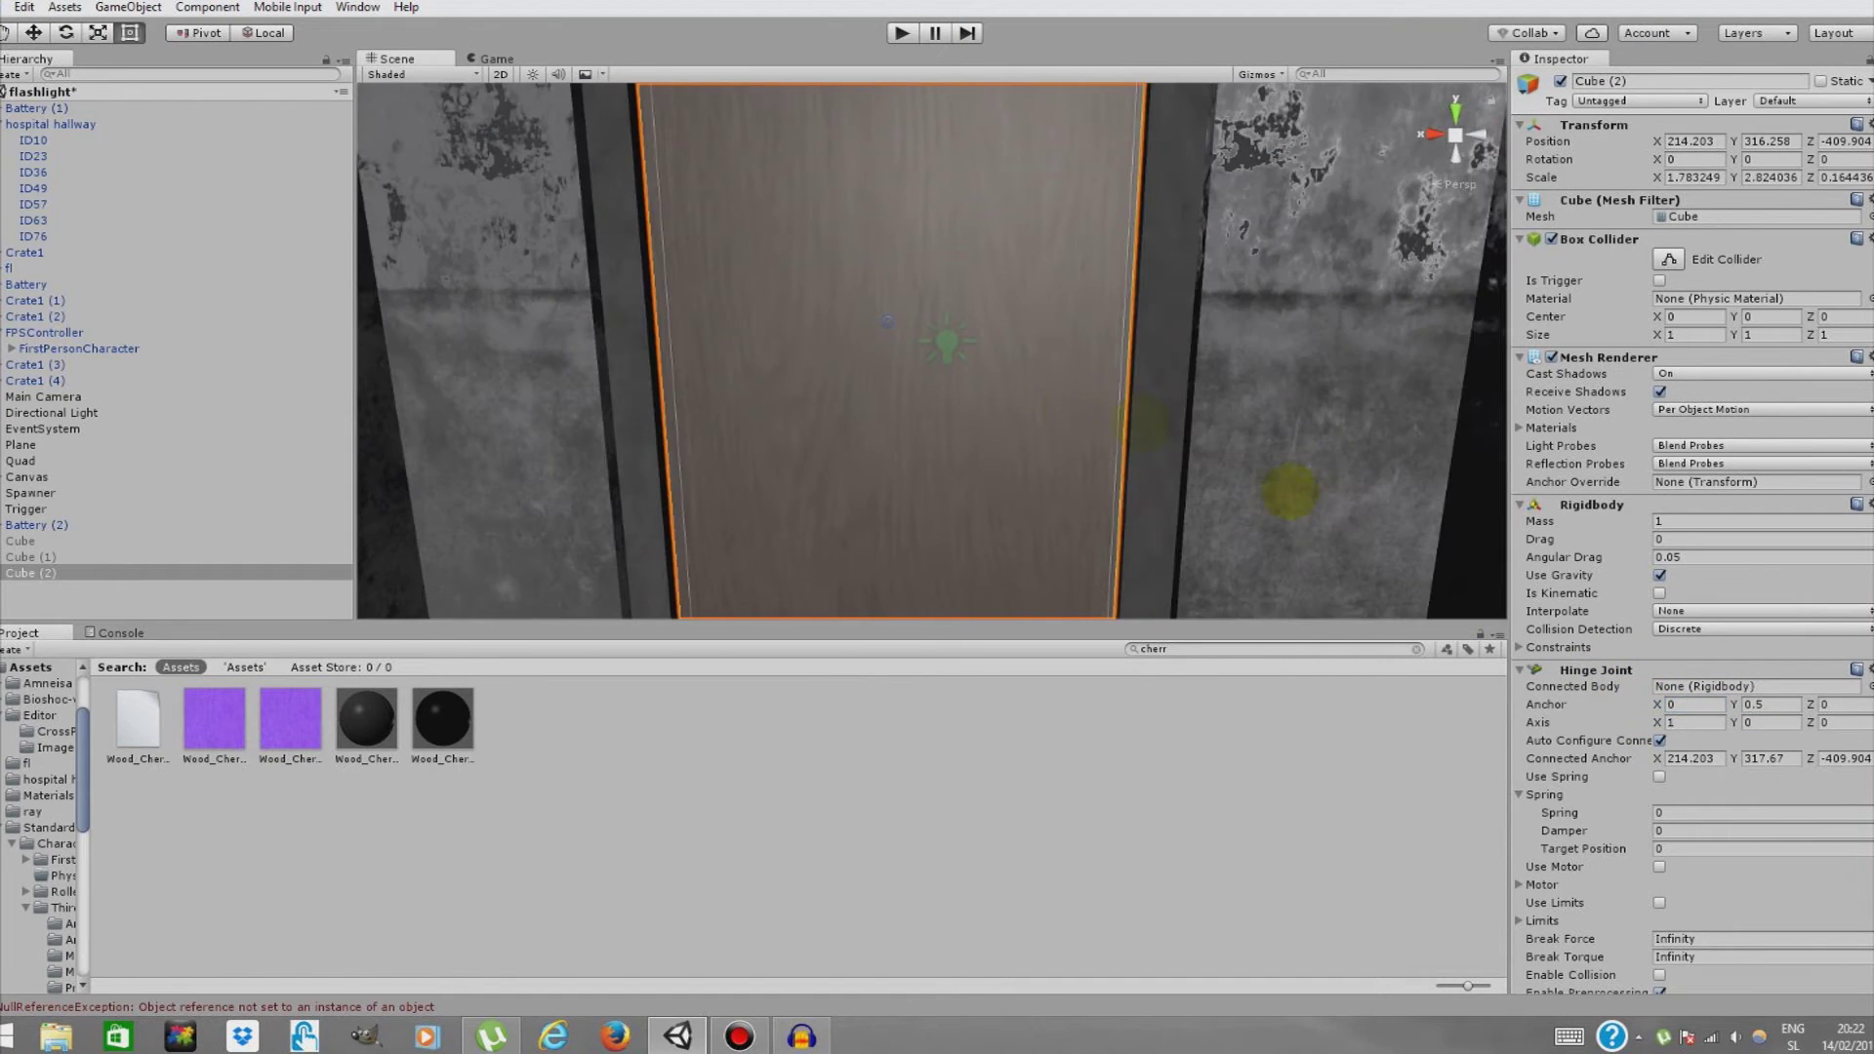
drag(1639, 709, 1642, 704)
alt+drag(1249, 451, 711, 432)
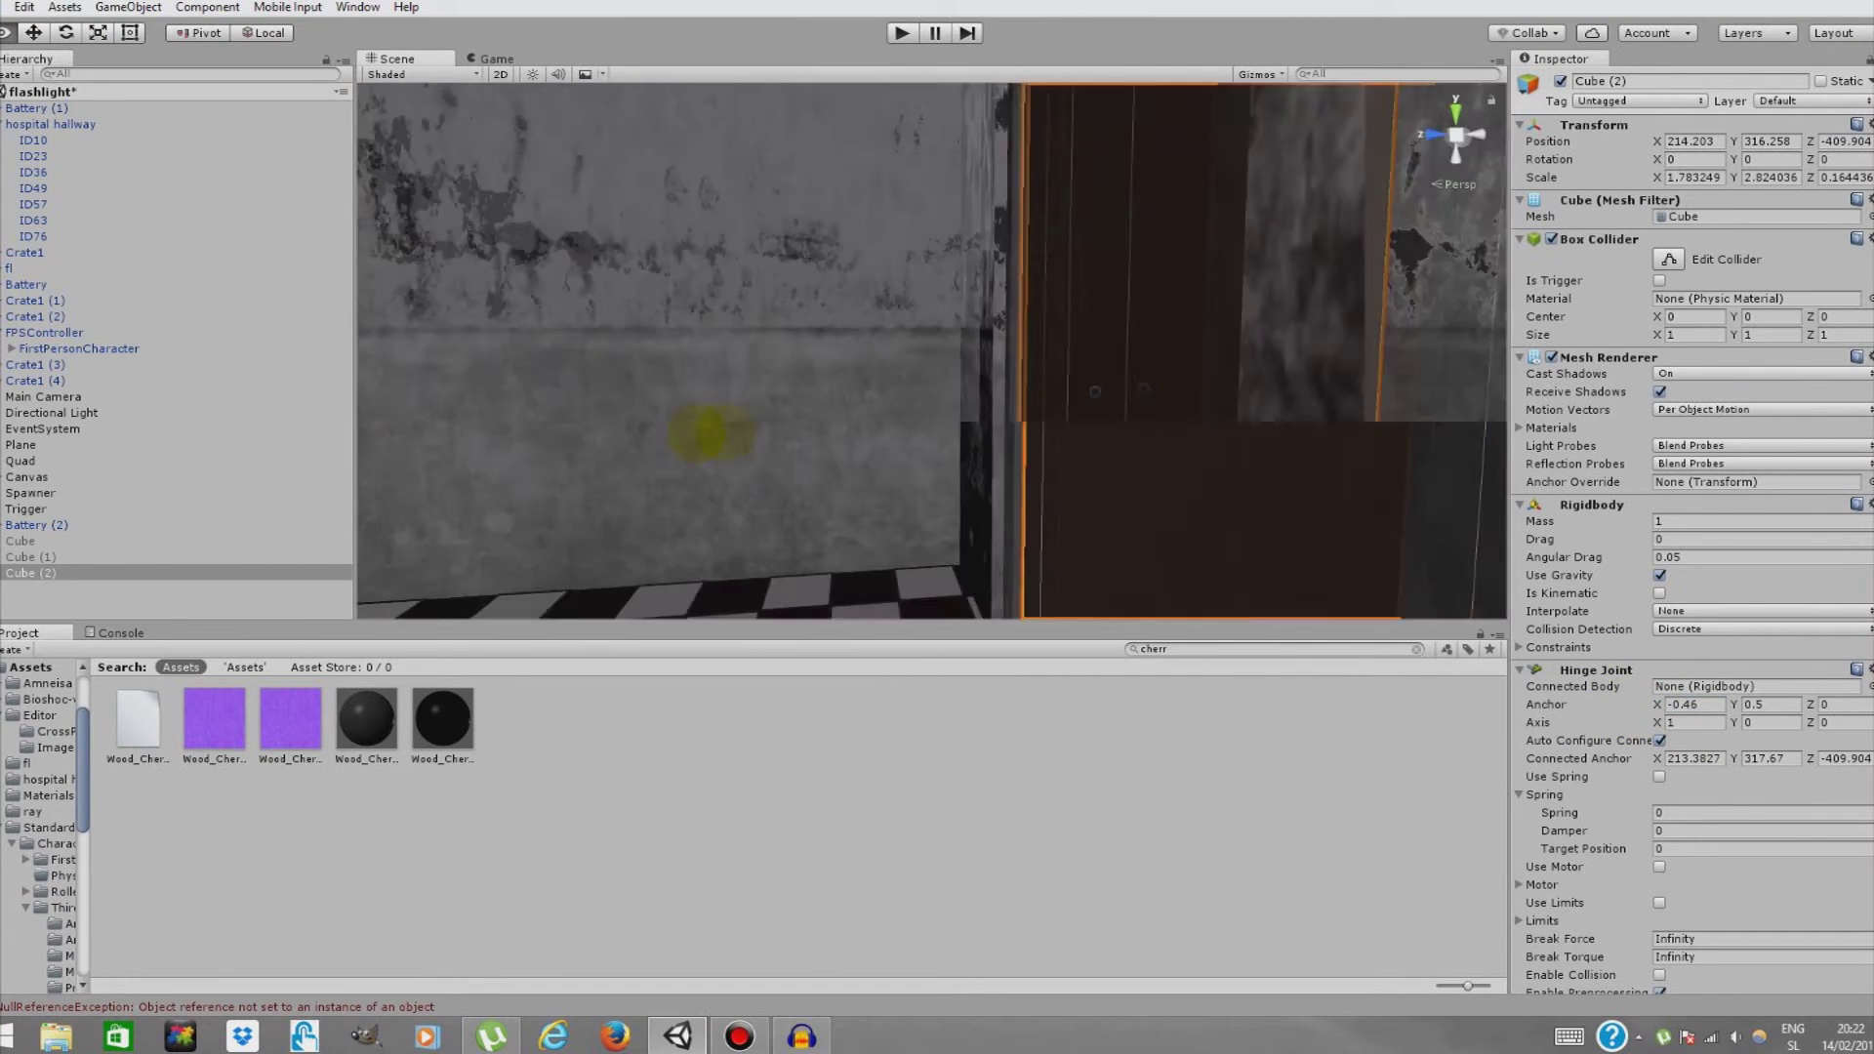
key(f)
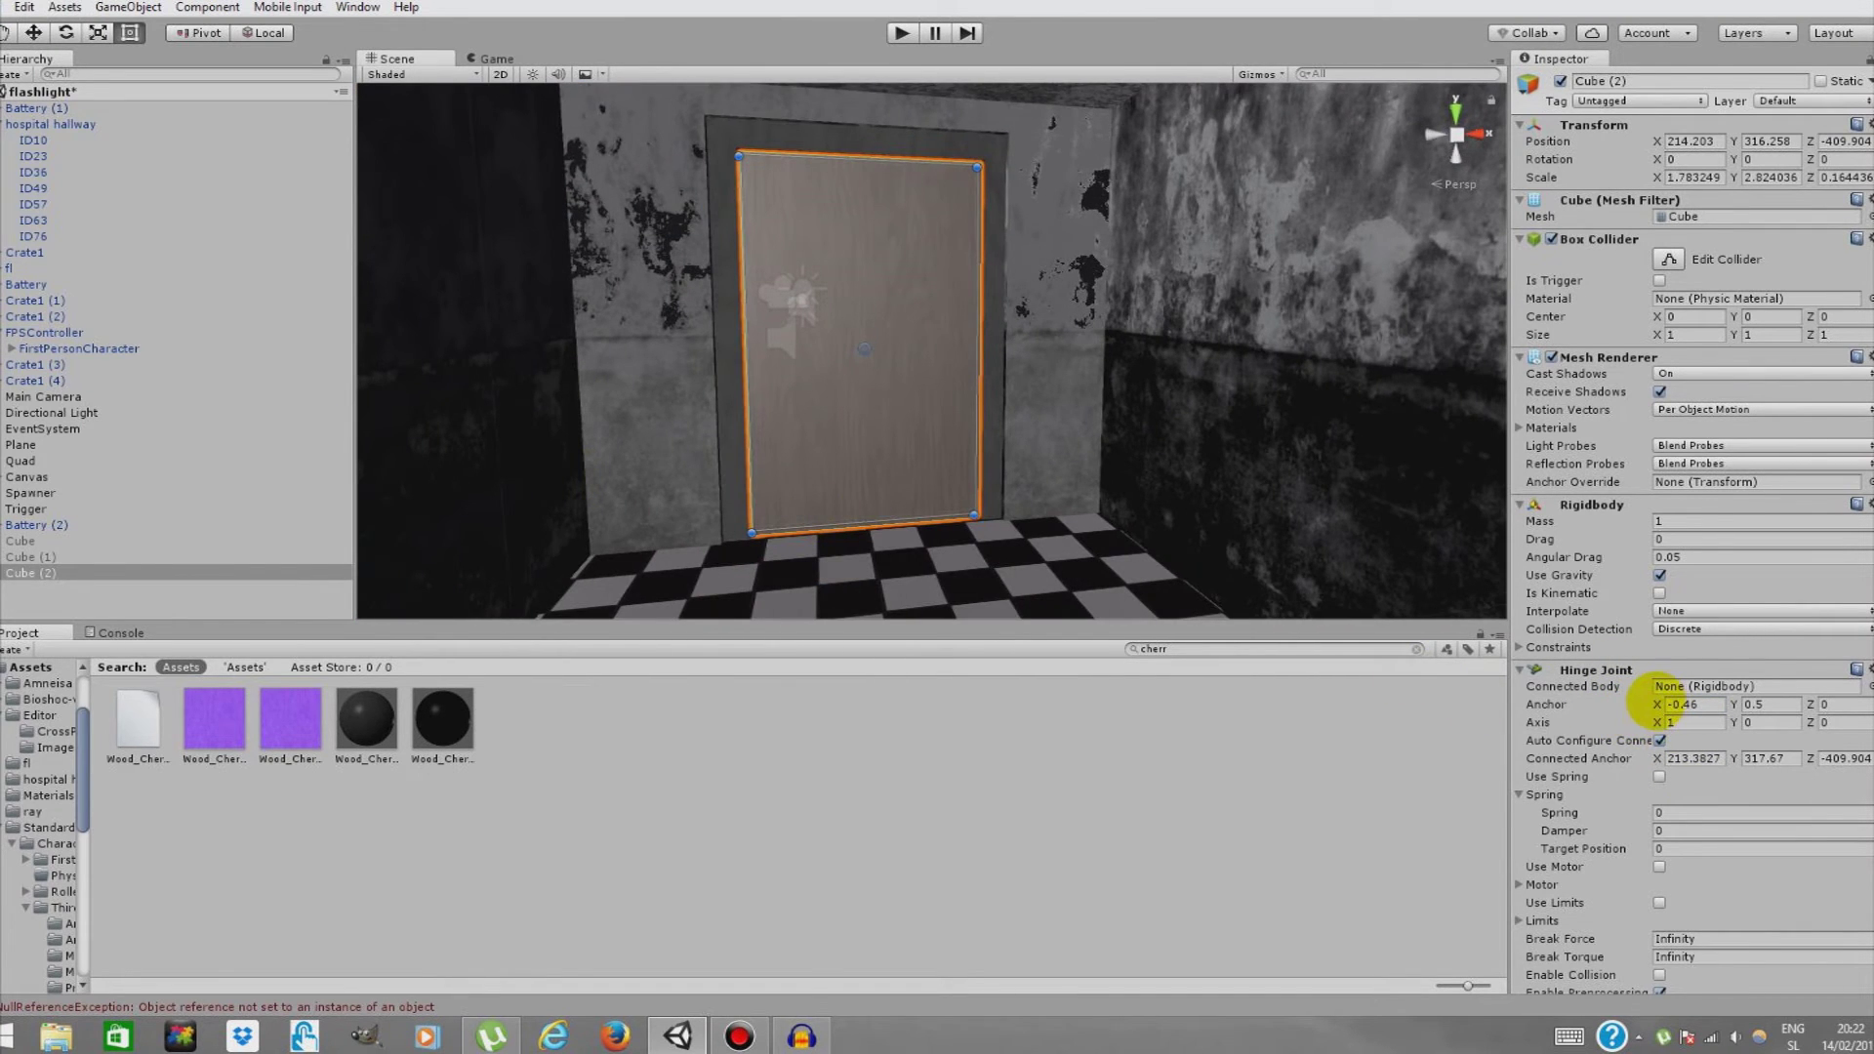
drag(1656, 704, 1744, 694)
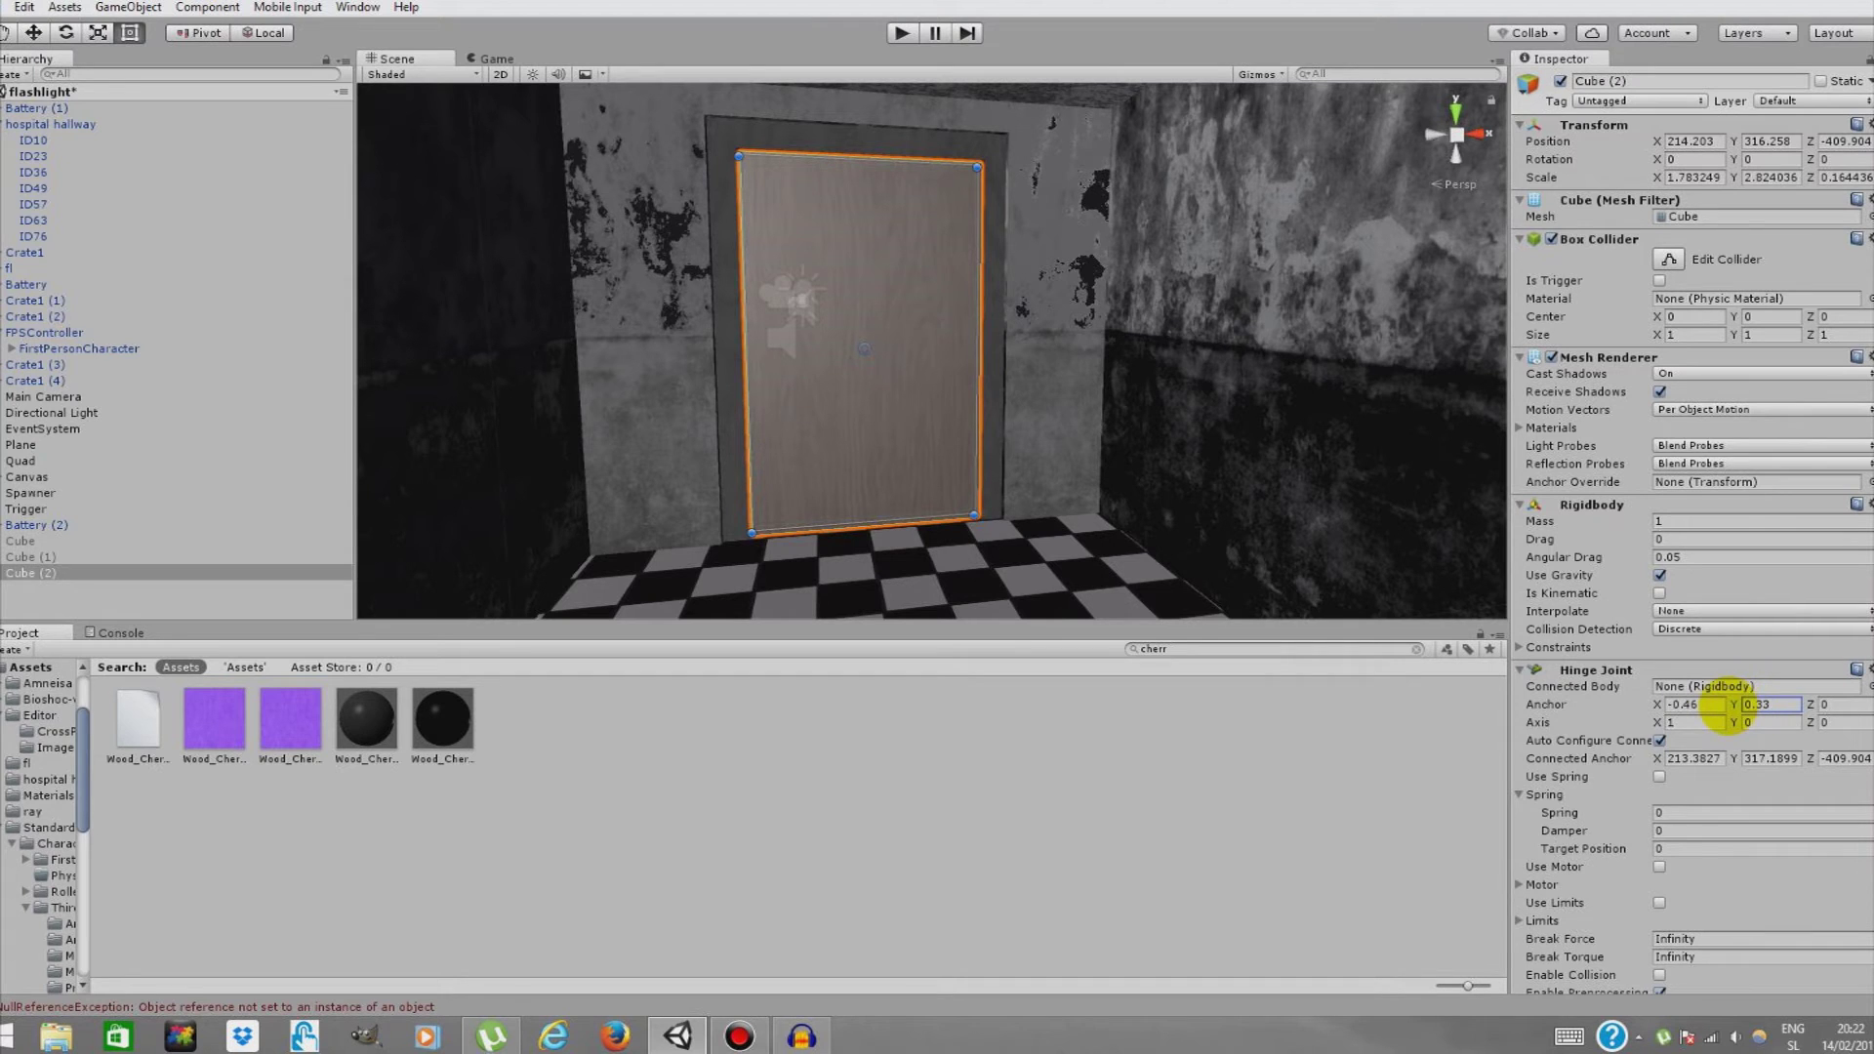
alt+drag(722, 430, 219, 437)
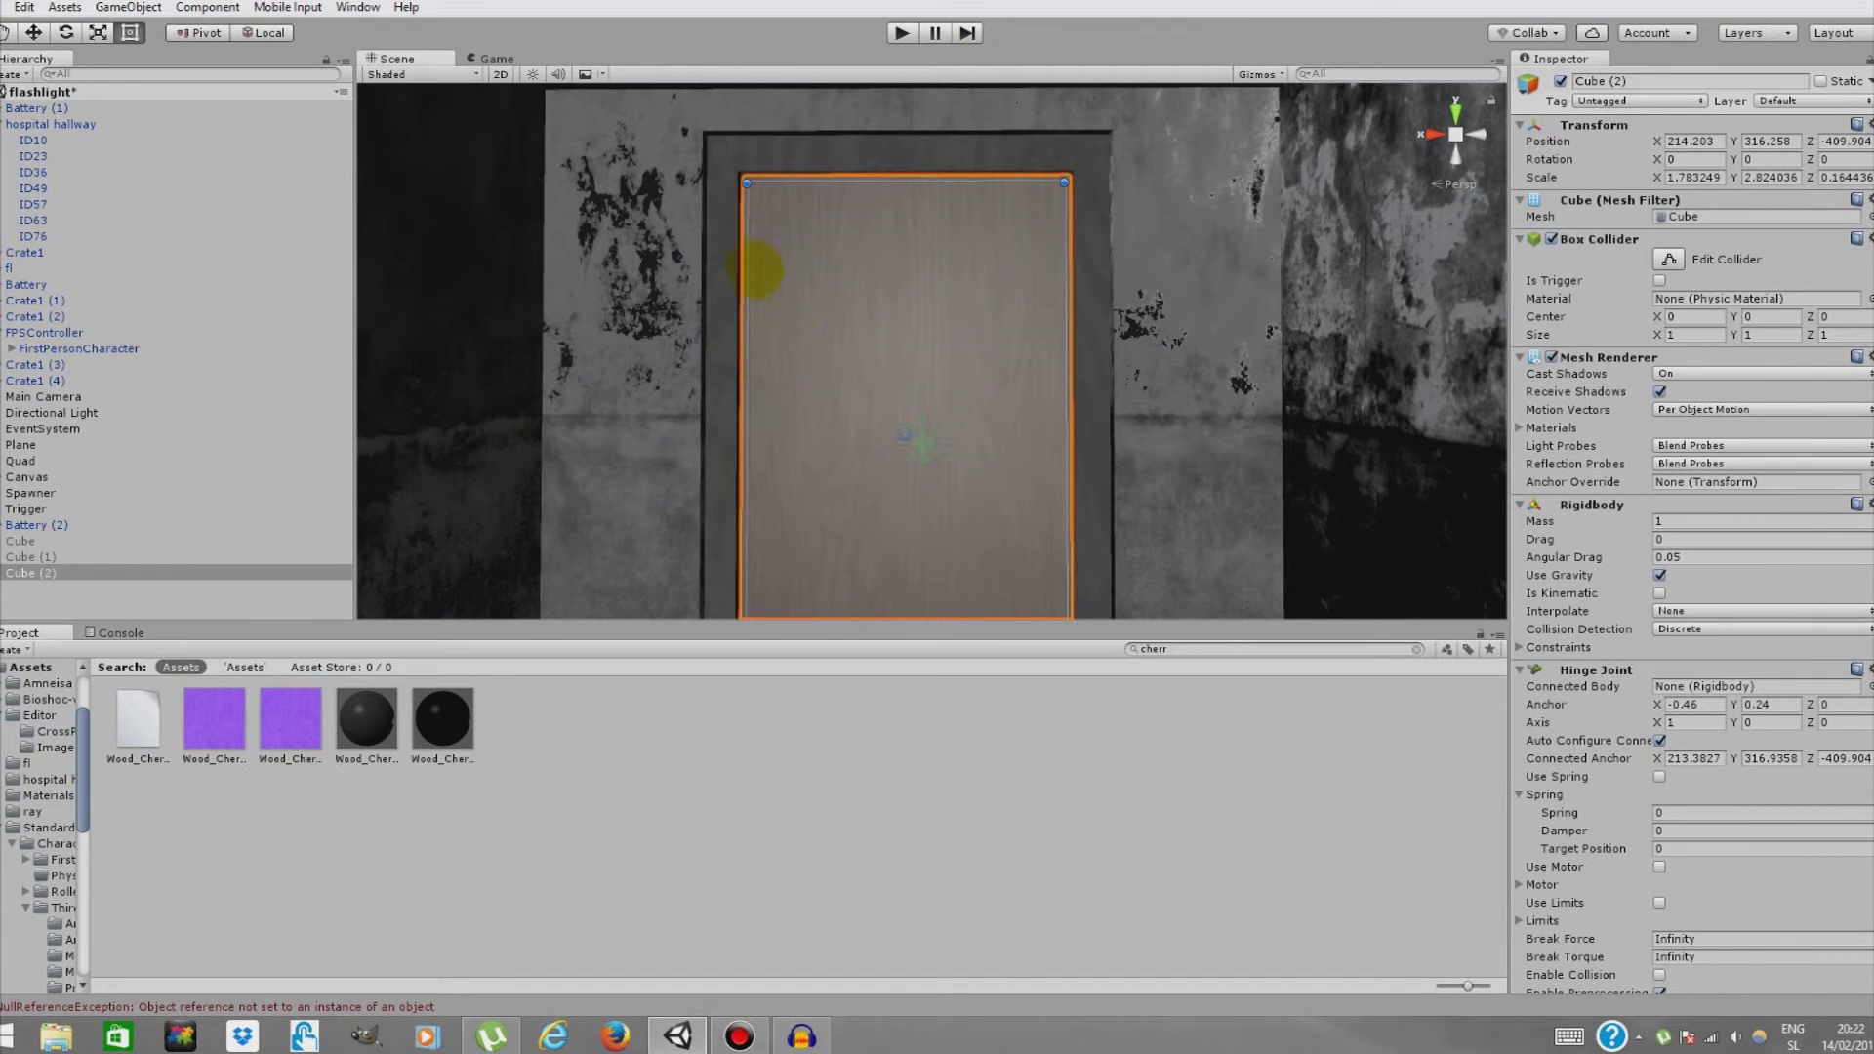
Set the Hinge Joint's anchor to X 0.5 and Y 0, at the door's side edge.
scroll(832, 360, down, 3)
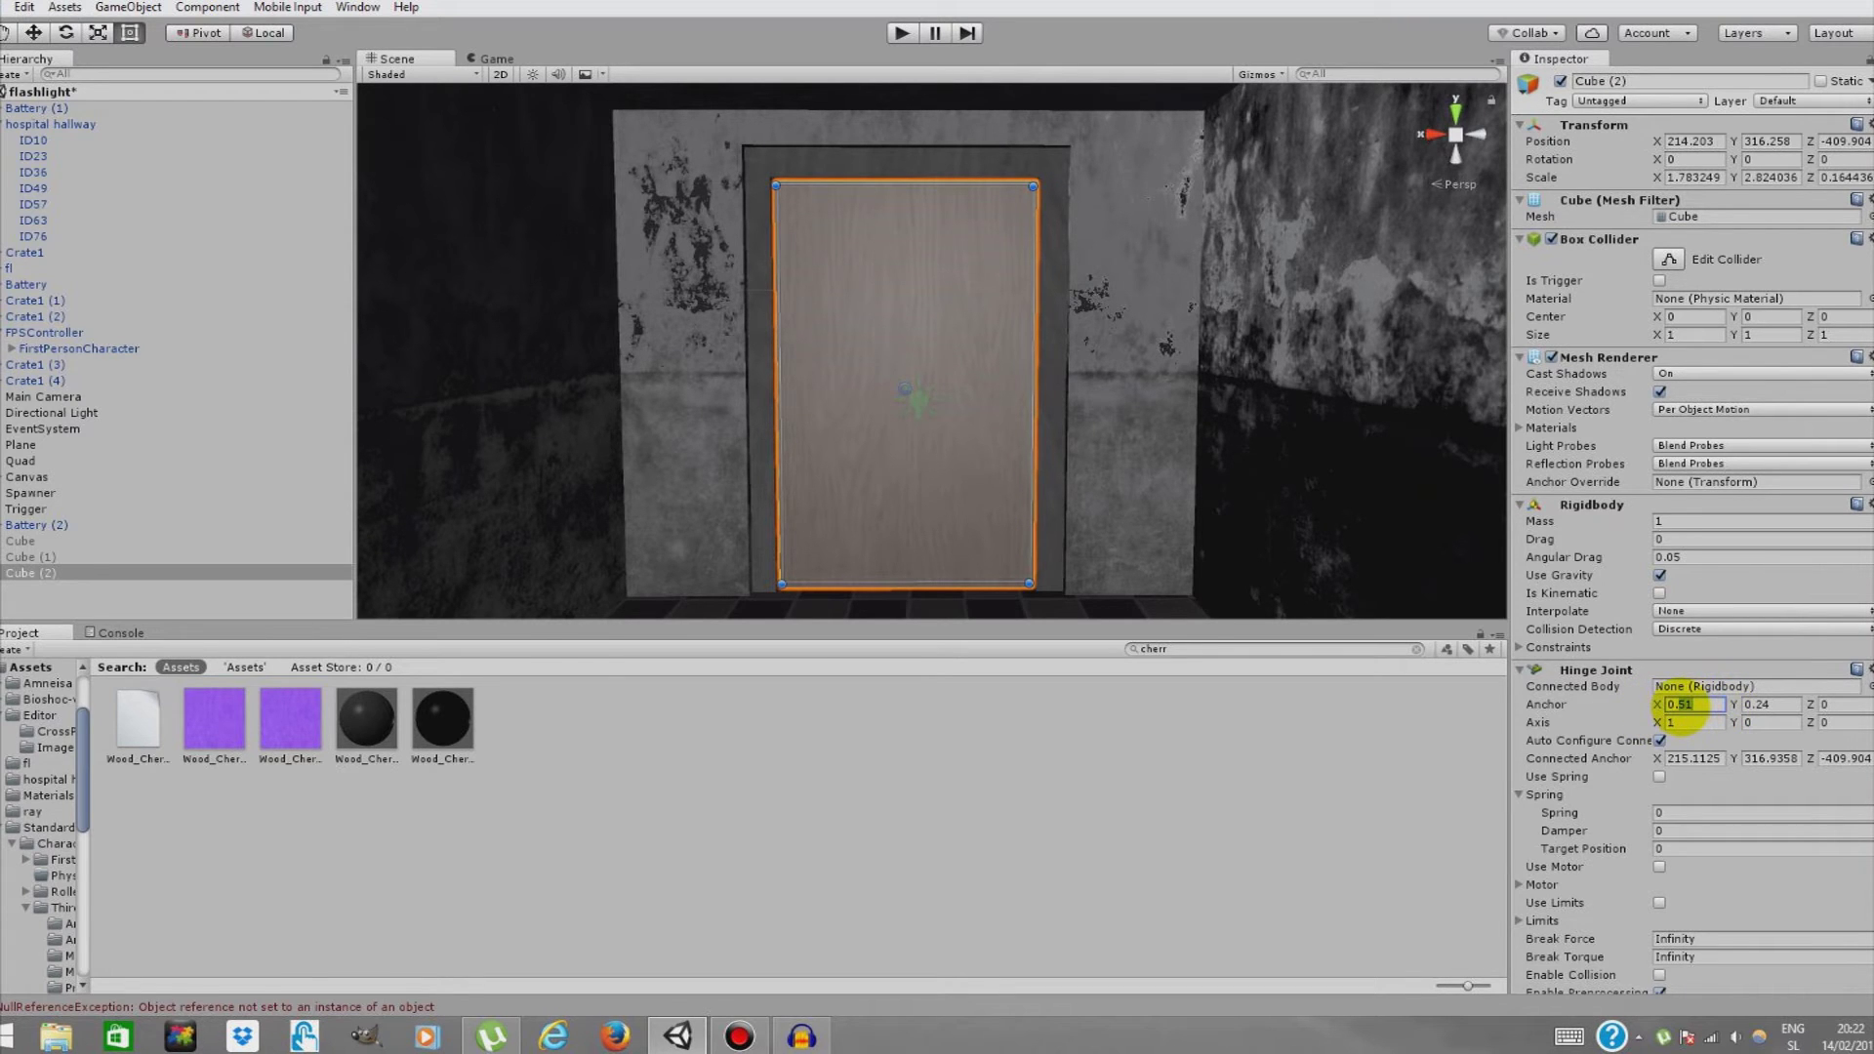
text(0.5)
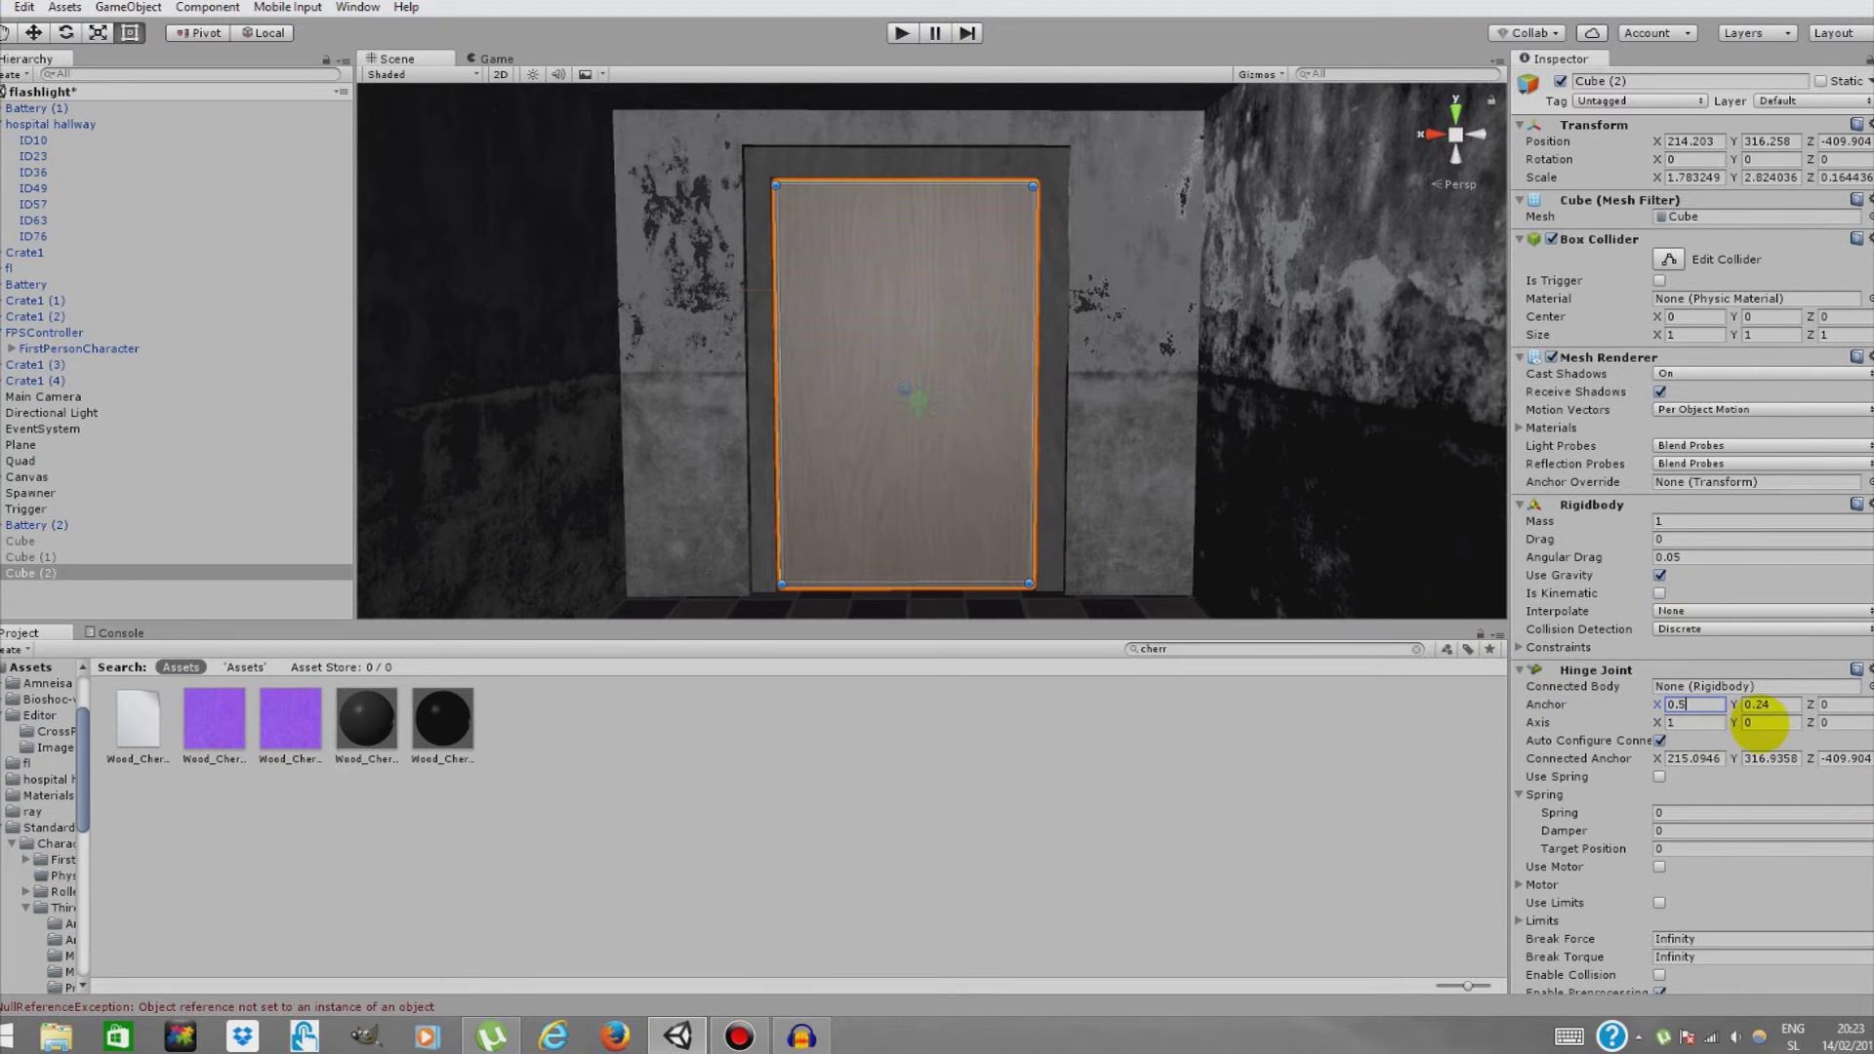
click(1757, 703)
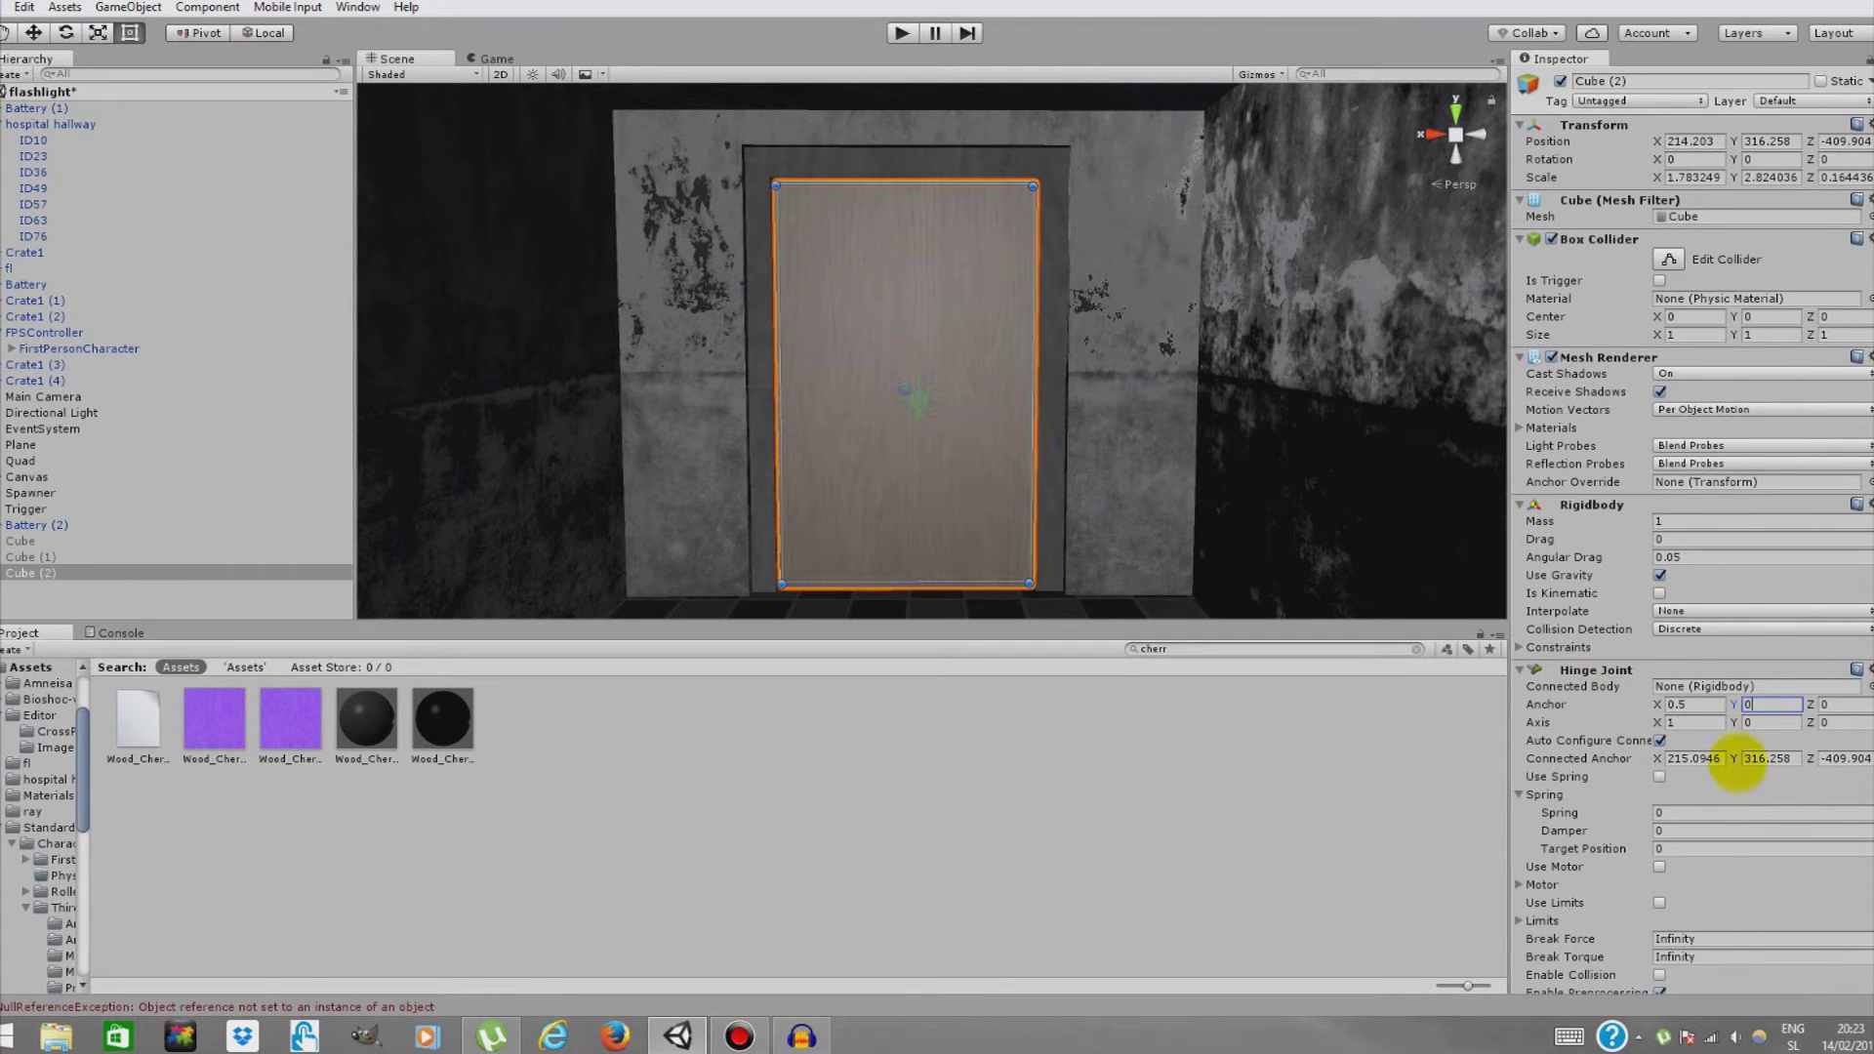
Set the Hinge Joint's axis to X 0 and Y 1 so the door swings about the vertical.
click(1676, 722)
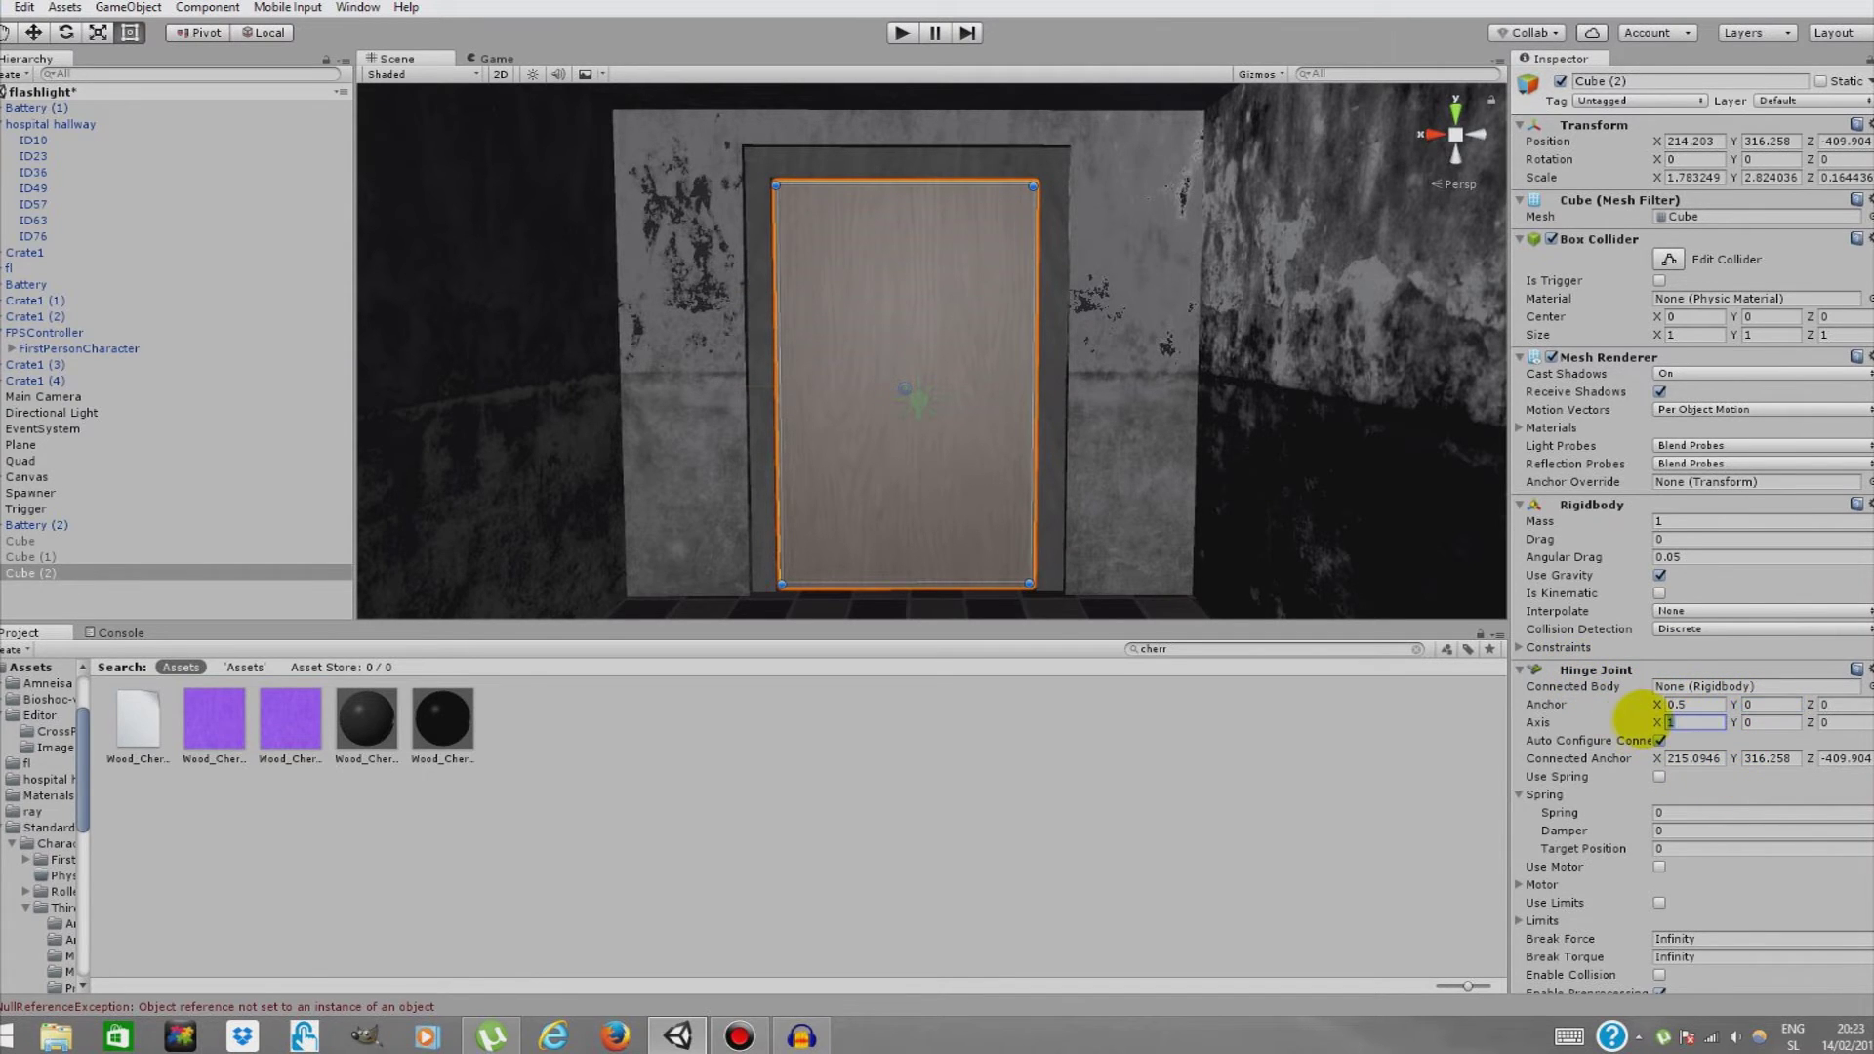
text(0)
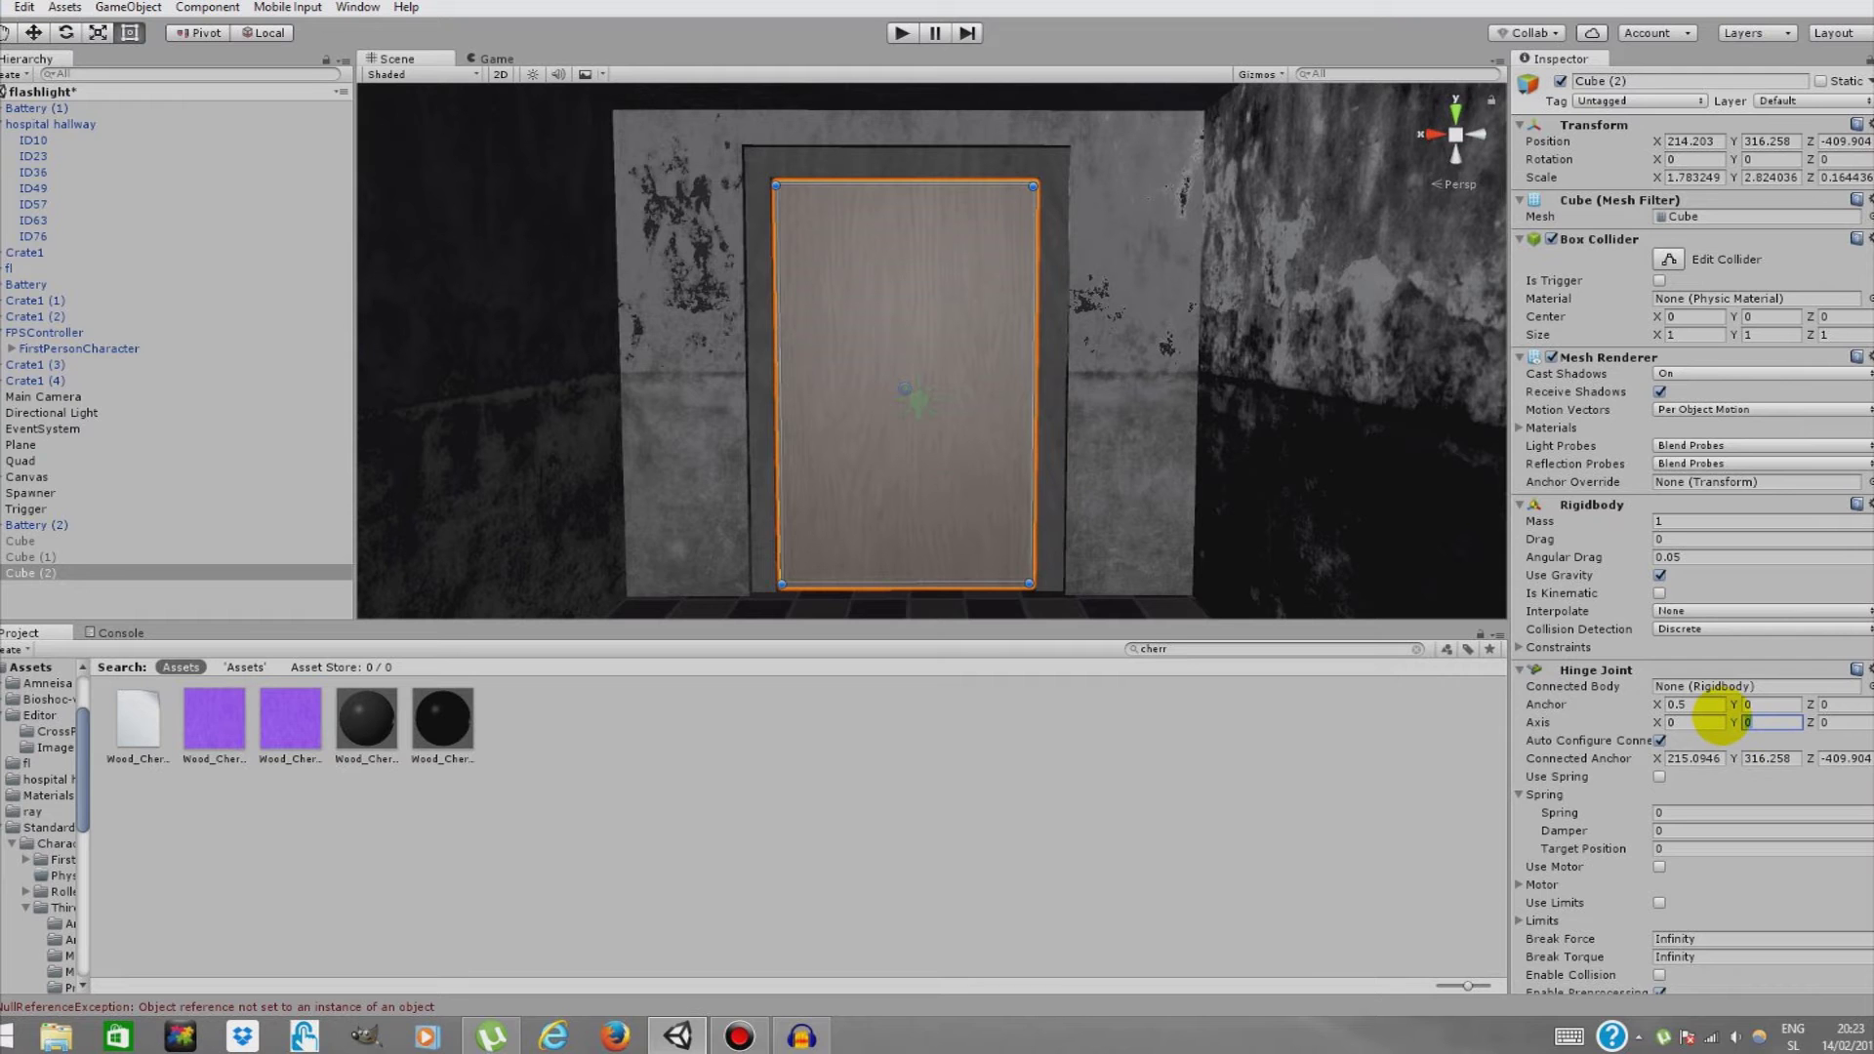
right_drag(1162, 467, 1012, 481)
key(w)
key(a)
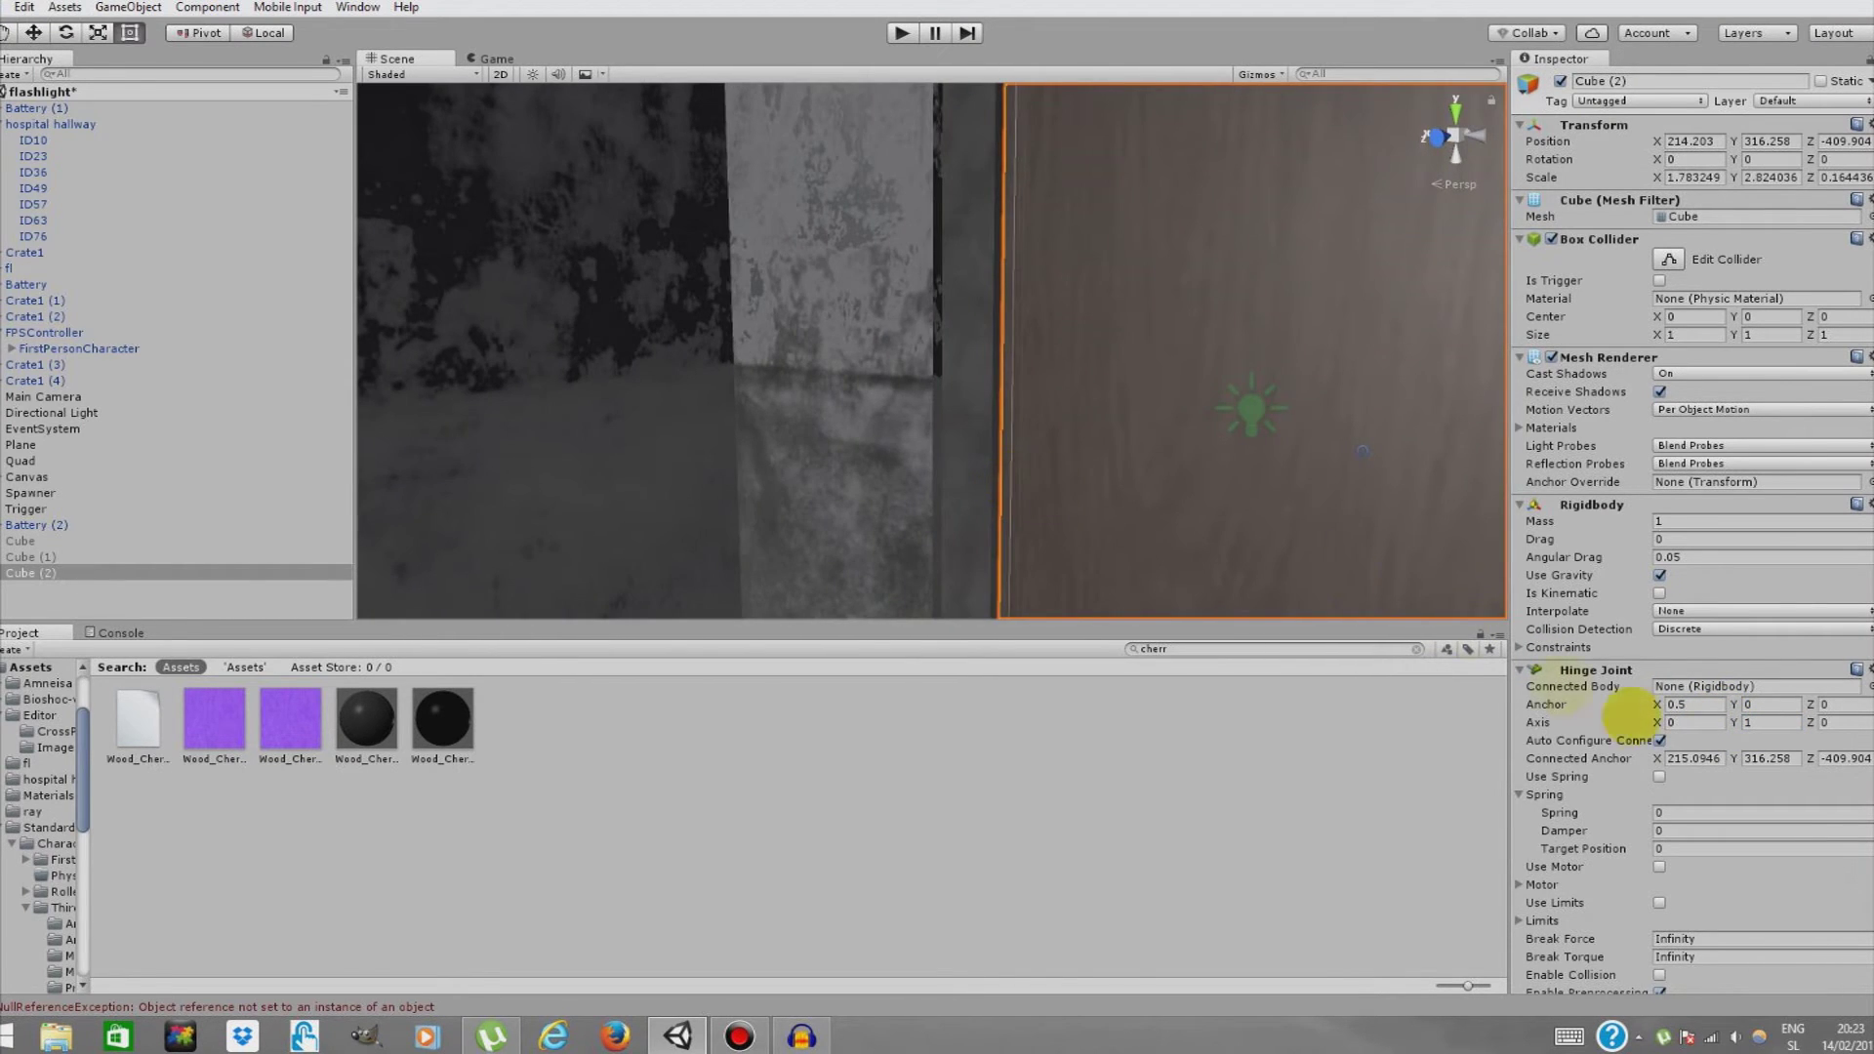
Try other Y values for the hinge axis, such as -0.39 and 0.22, to compare its direction.
drag(1713, 727, 1659, 714)
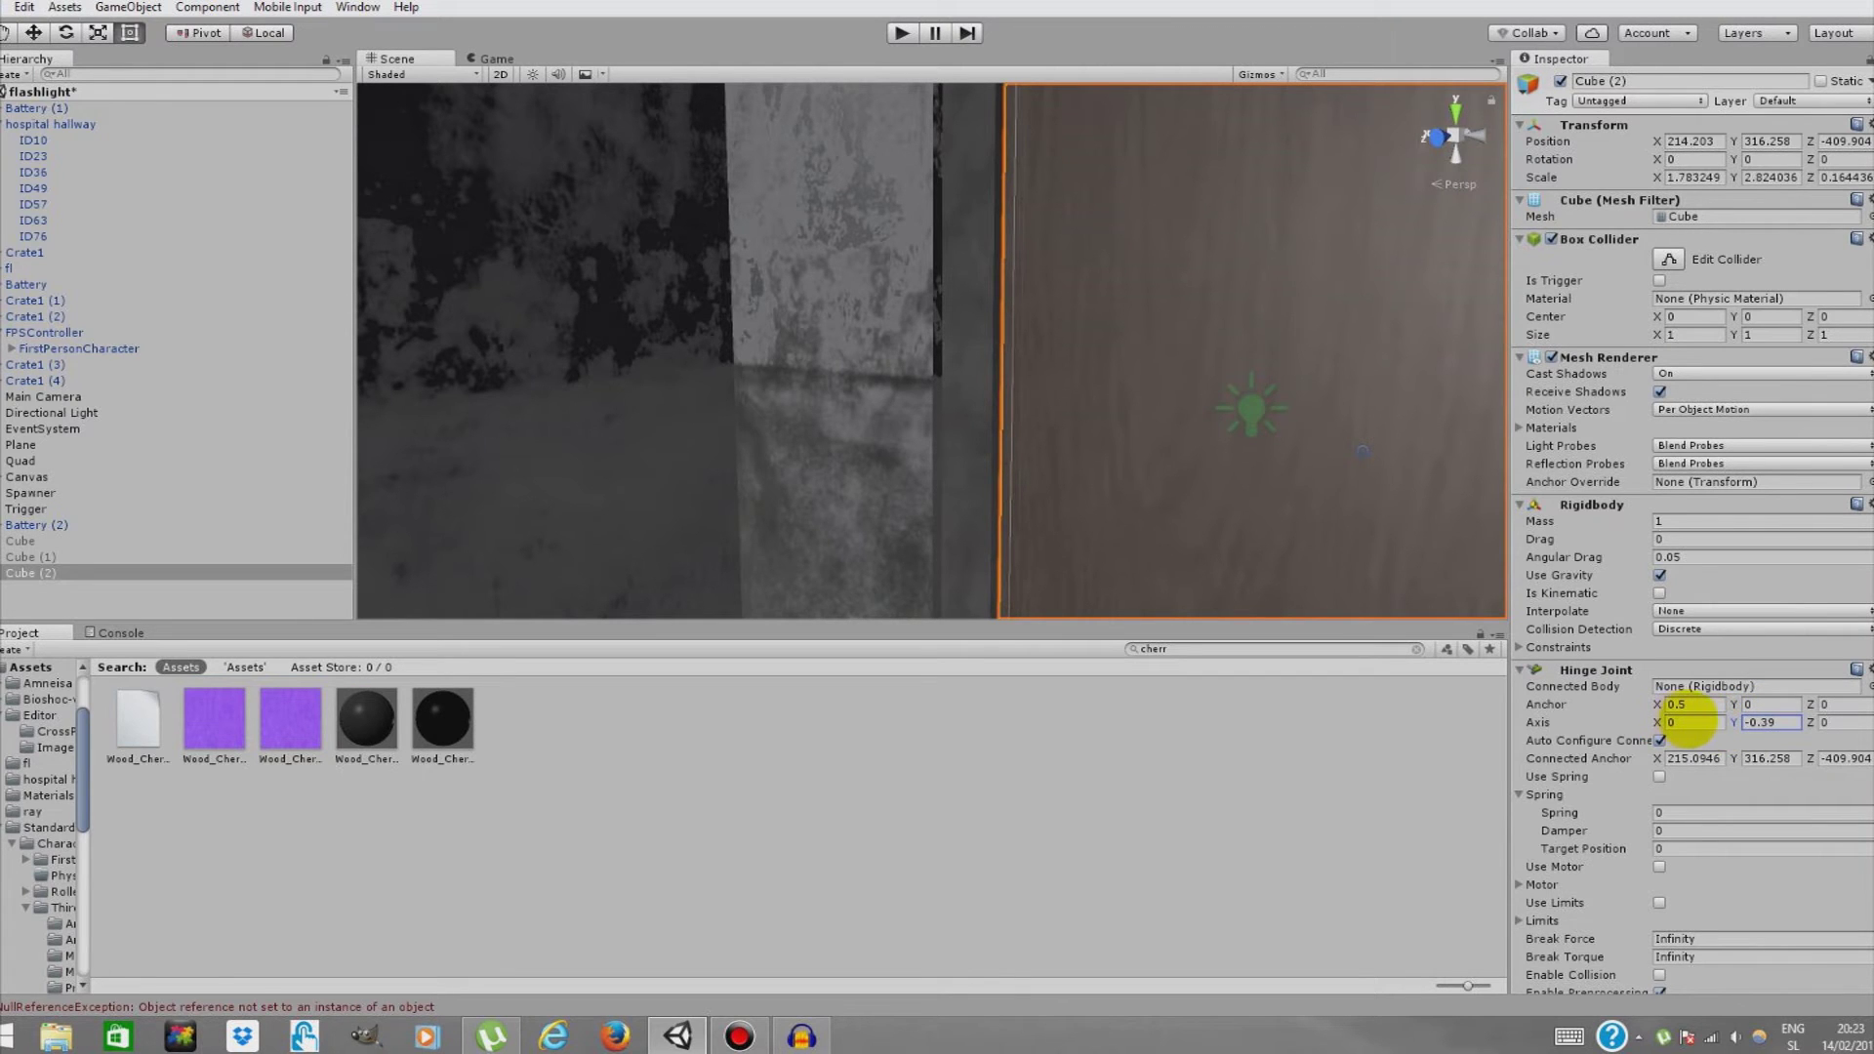
right_drag(1140, 372, 1274, 396)
key(s)
key(w)
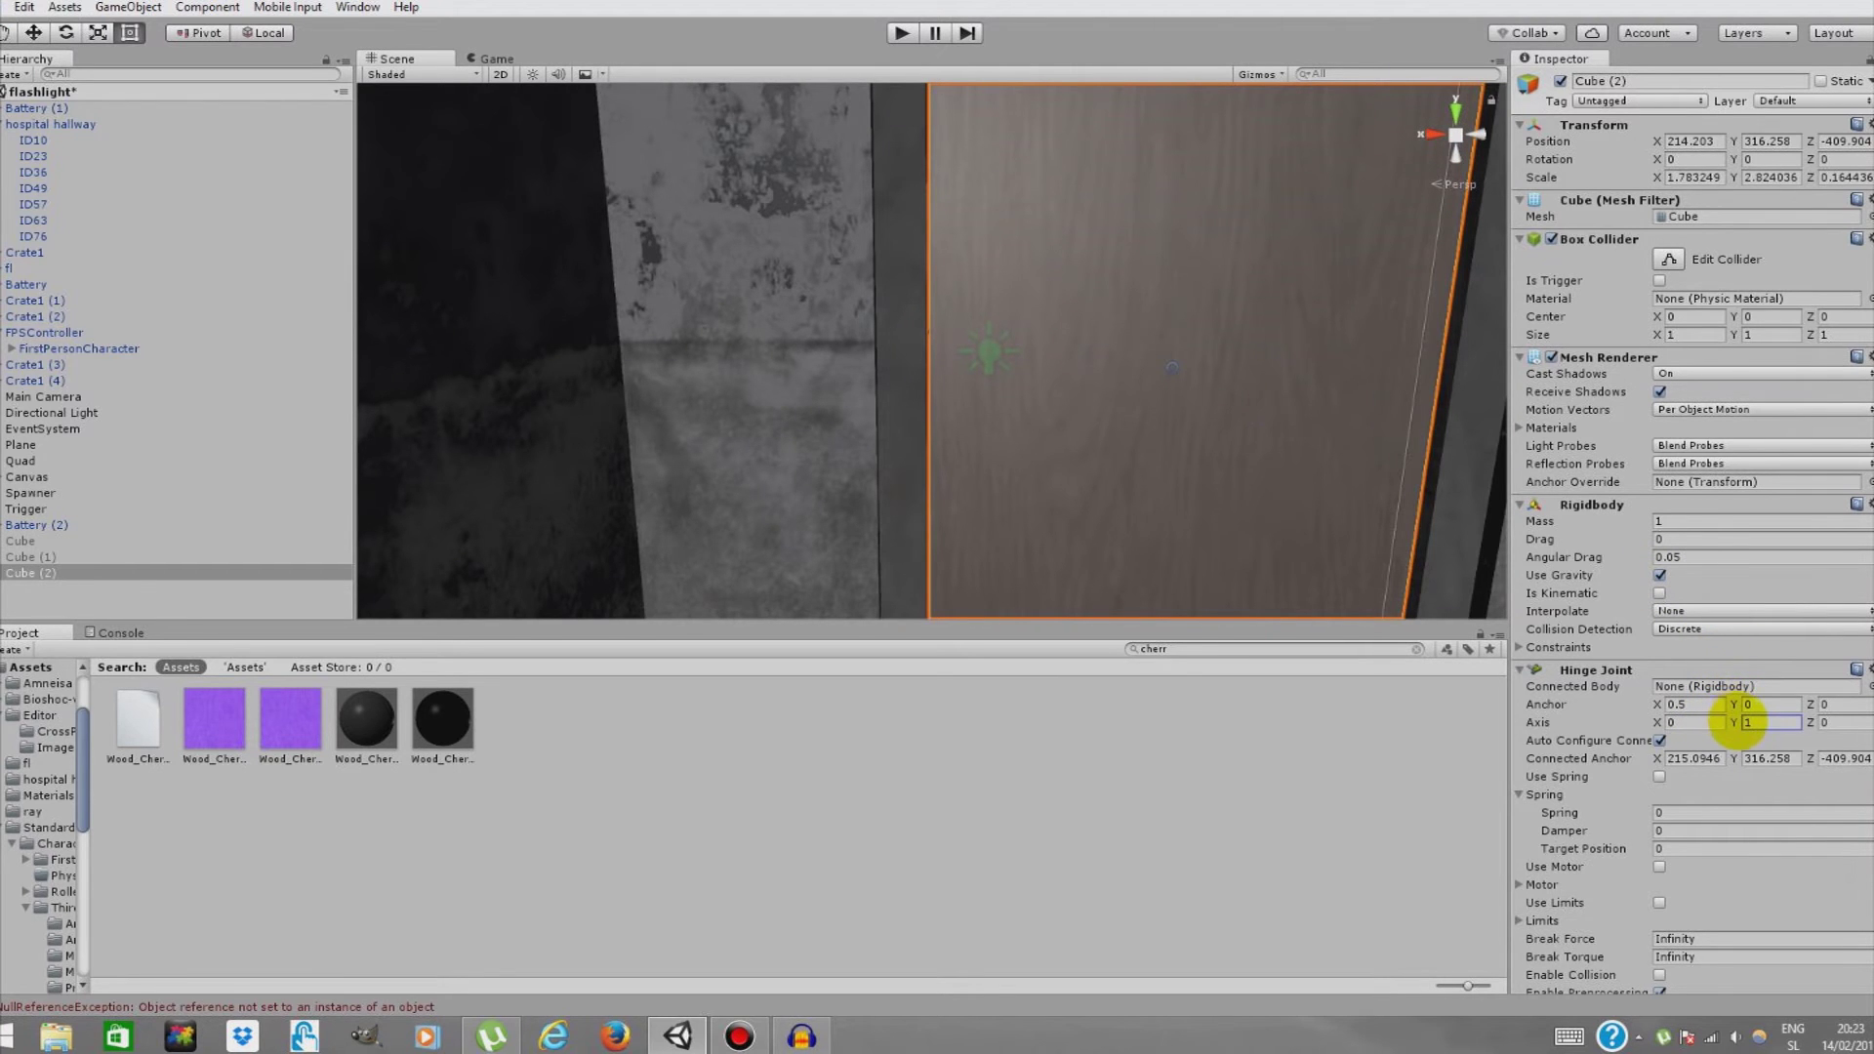
drag(1767, 722, 1706, 712)
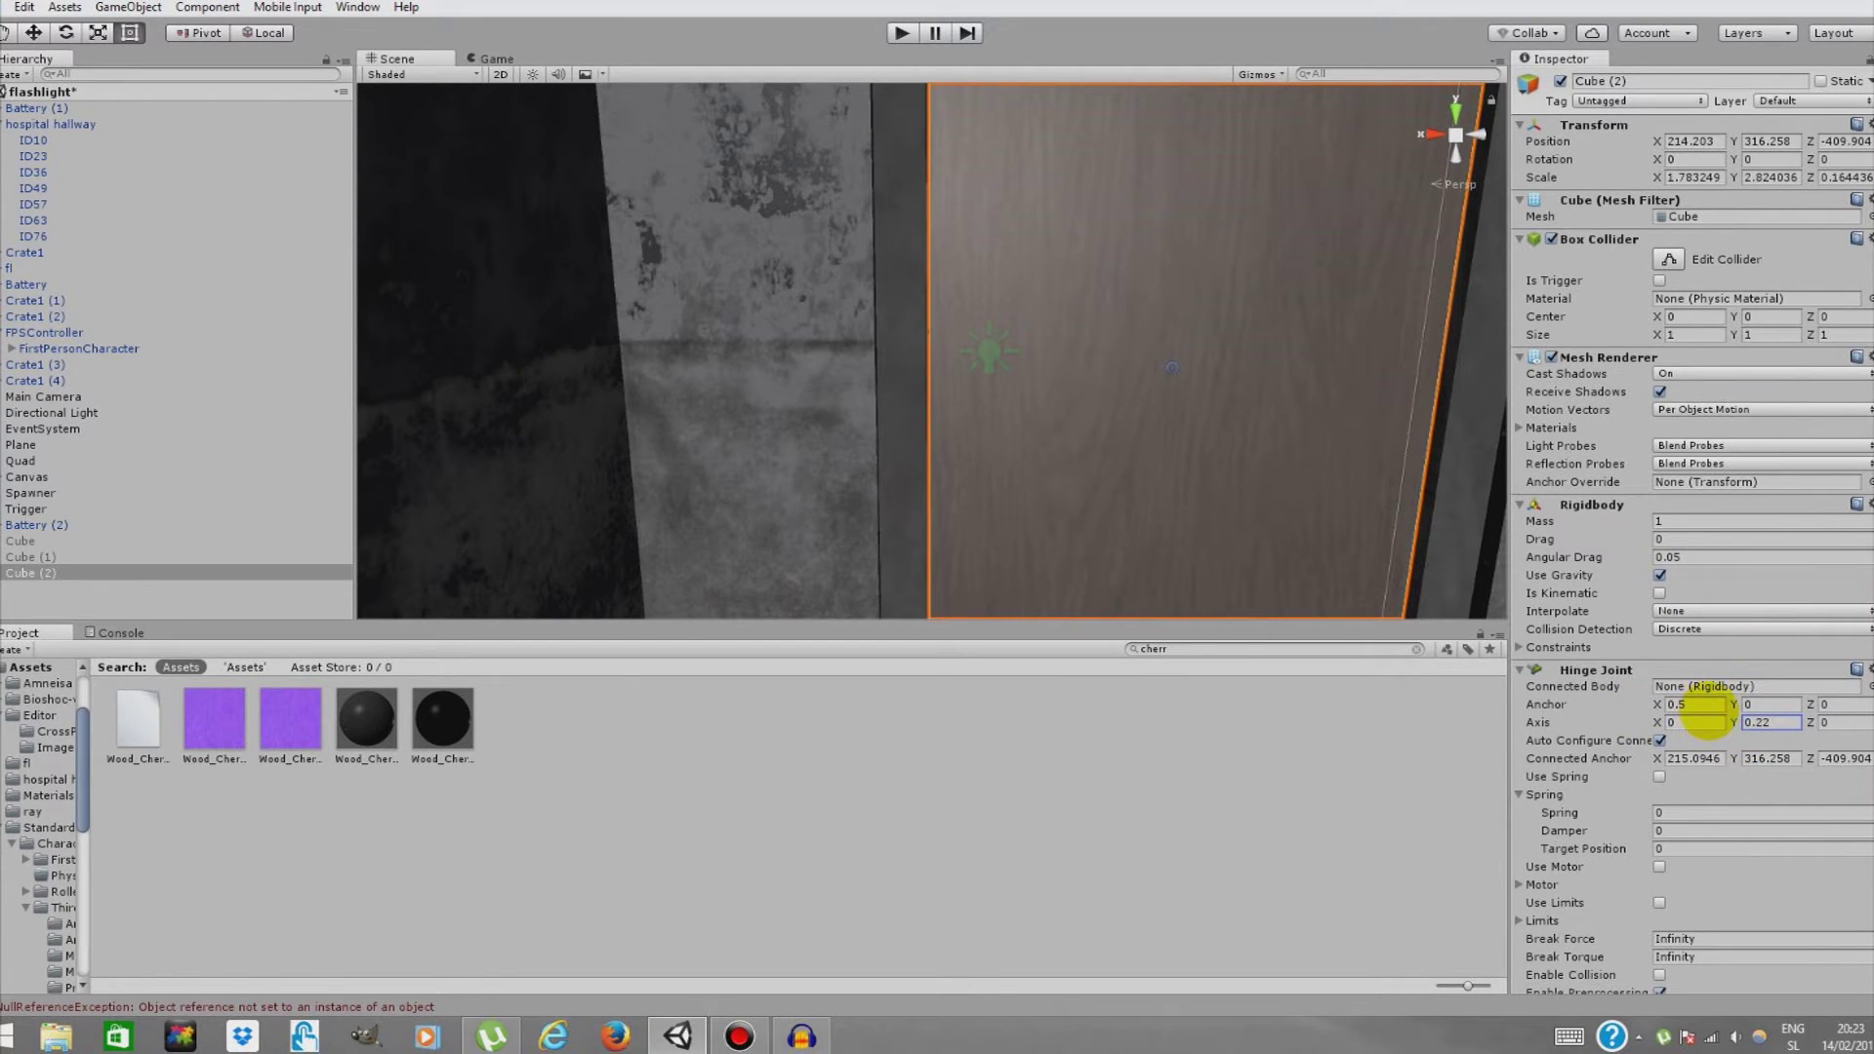
Try tilting the hinge axis along Z to -0.48 and -0.02, and return it to 0.
key(d)
right_drag(1244, 325, 1226, 344)
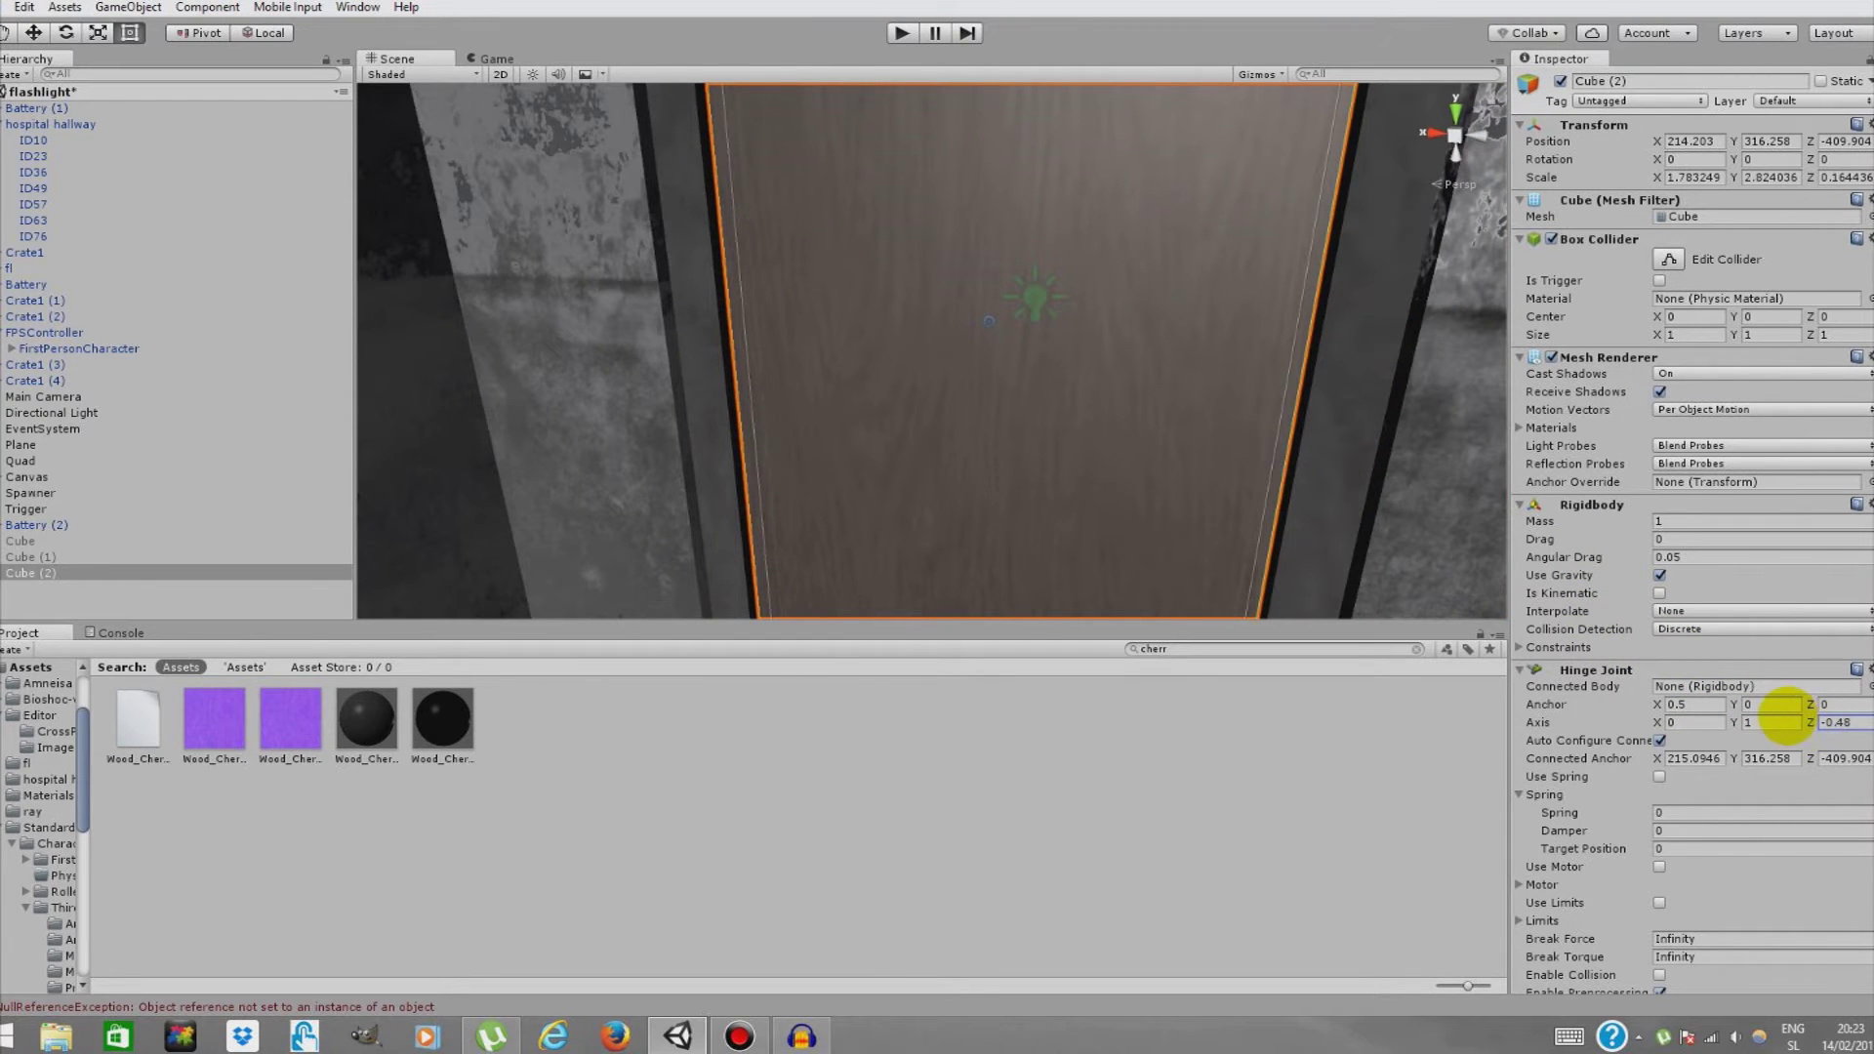
mouse_move(1781, 711)
mouse_down()
mouse_move(1714, 698)
mouse_move(1844, 699)
mouse_move(1796, 701)
mouse_up()
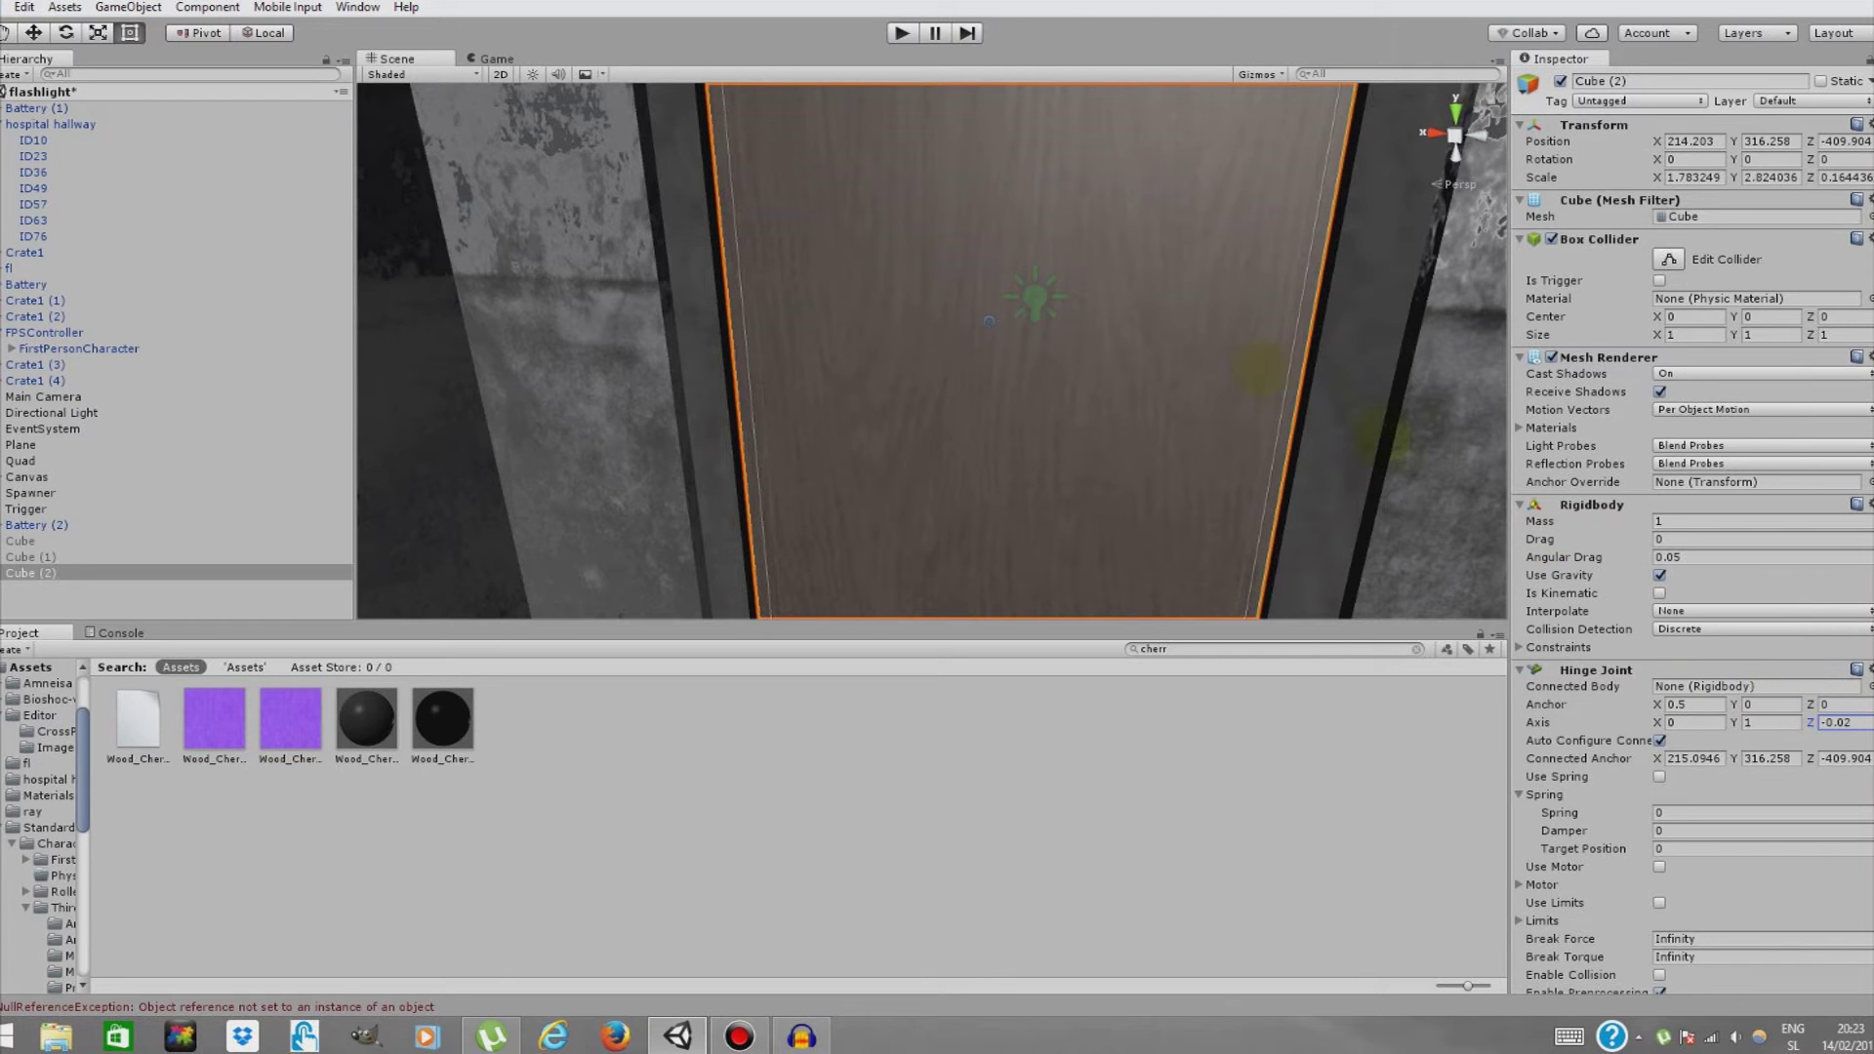
key(d)
right_drag(1161, 336, 1025, 280)
key(a)
key(w)
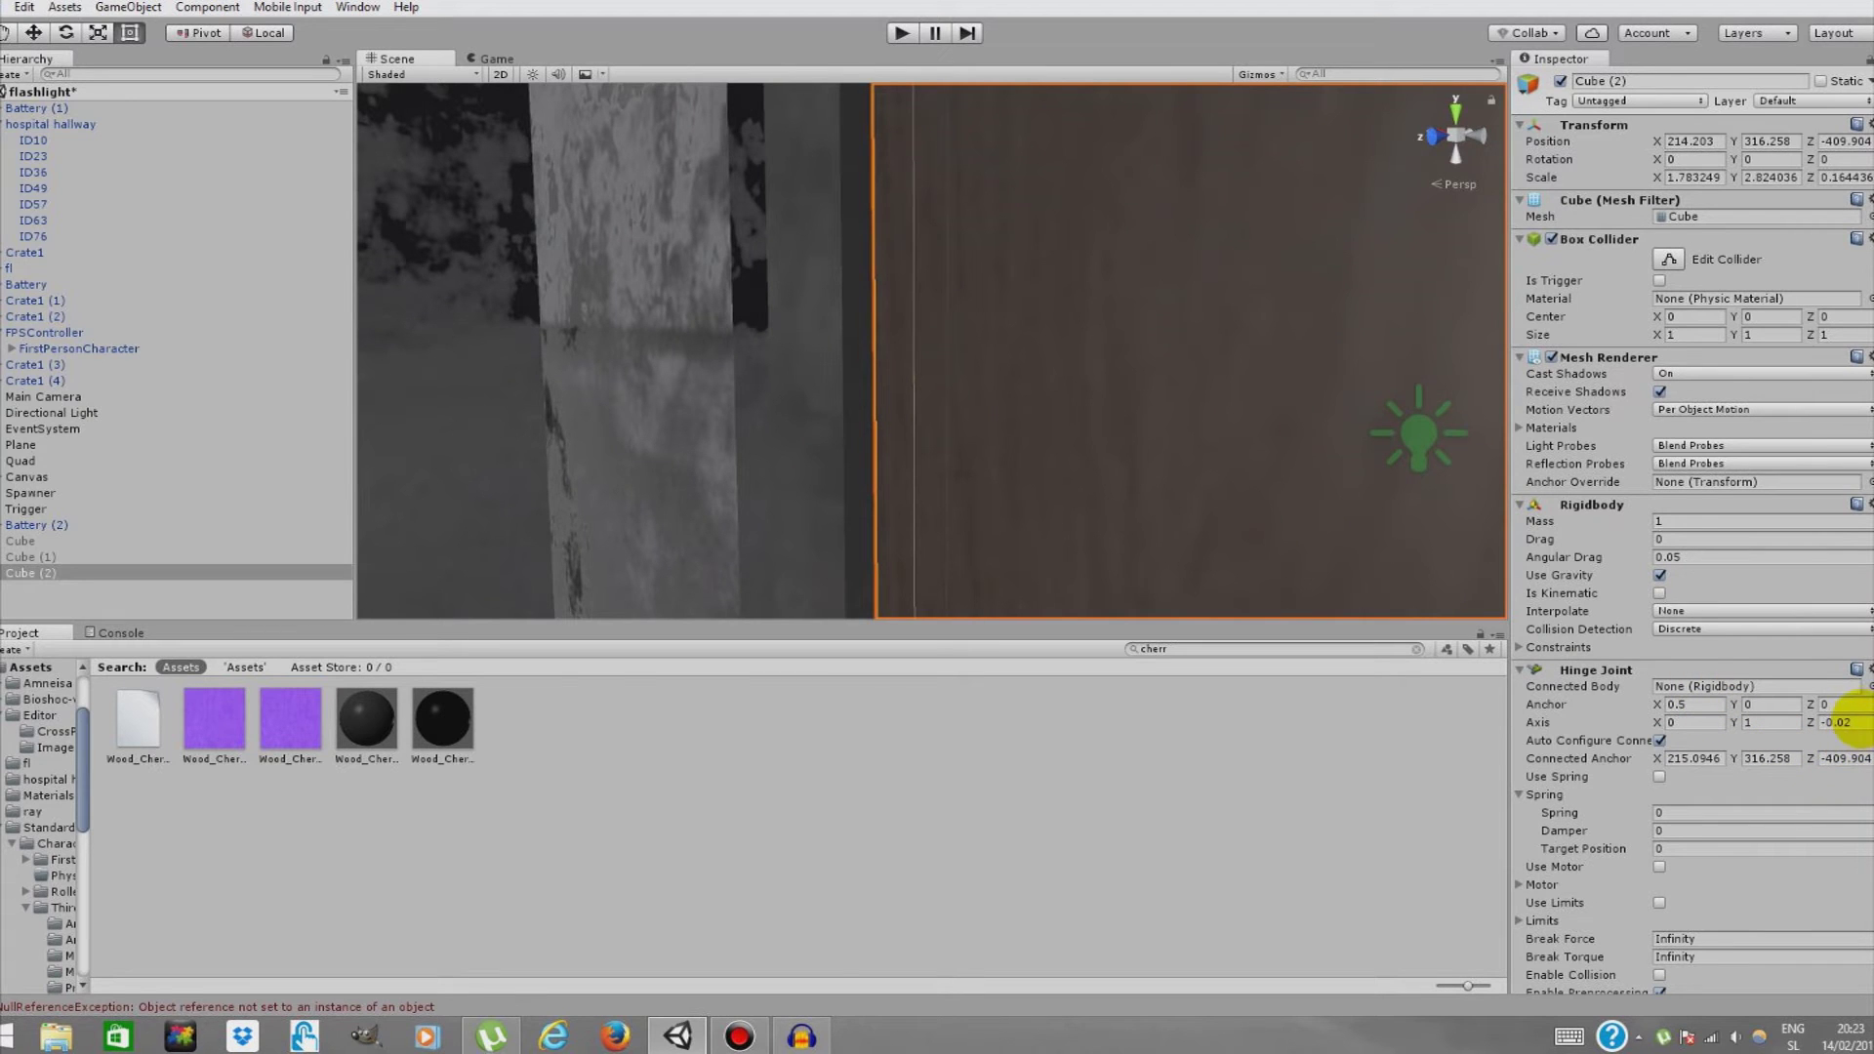
click(1845, 722)
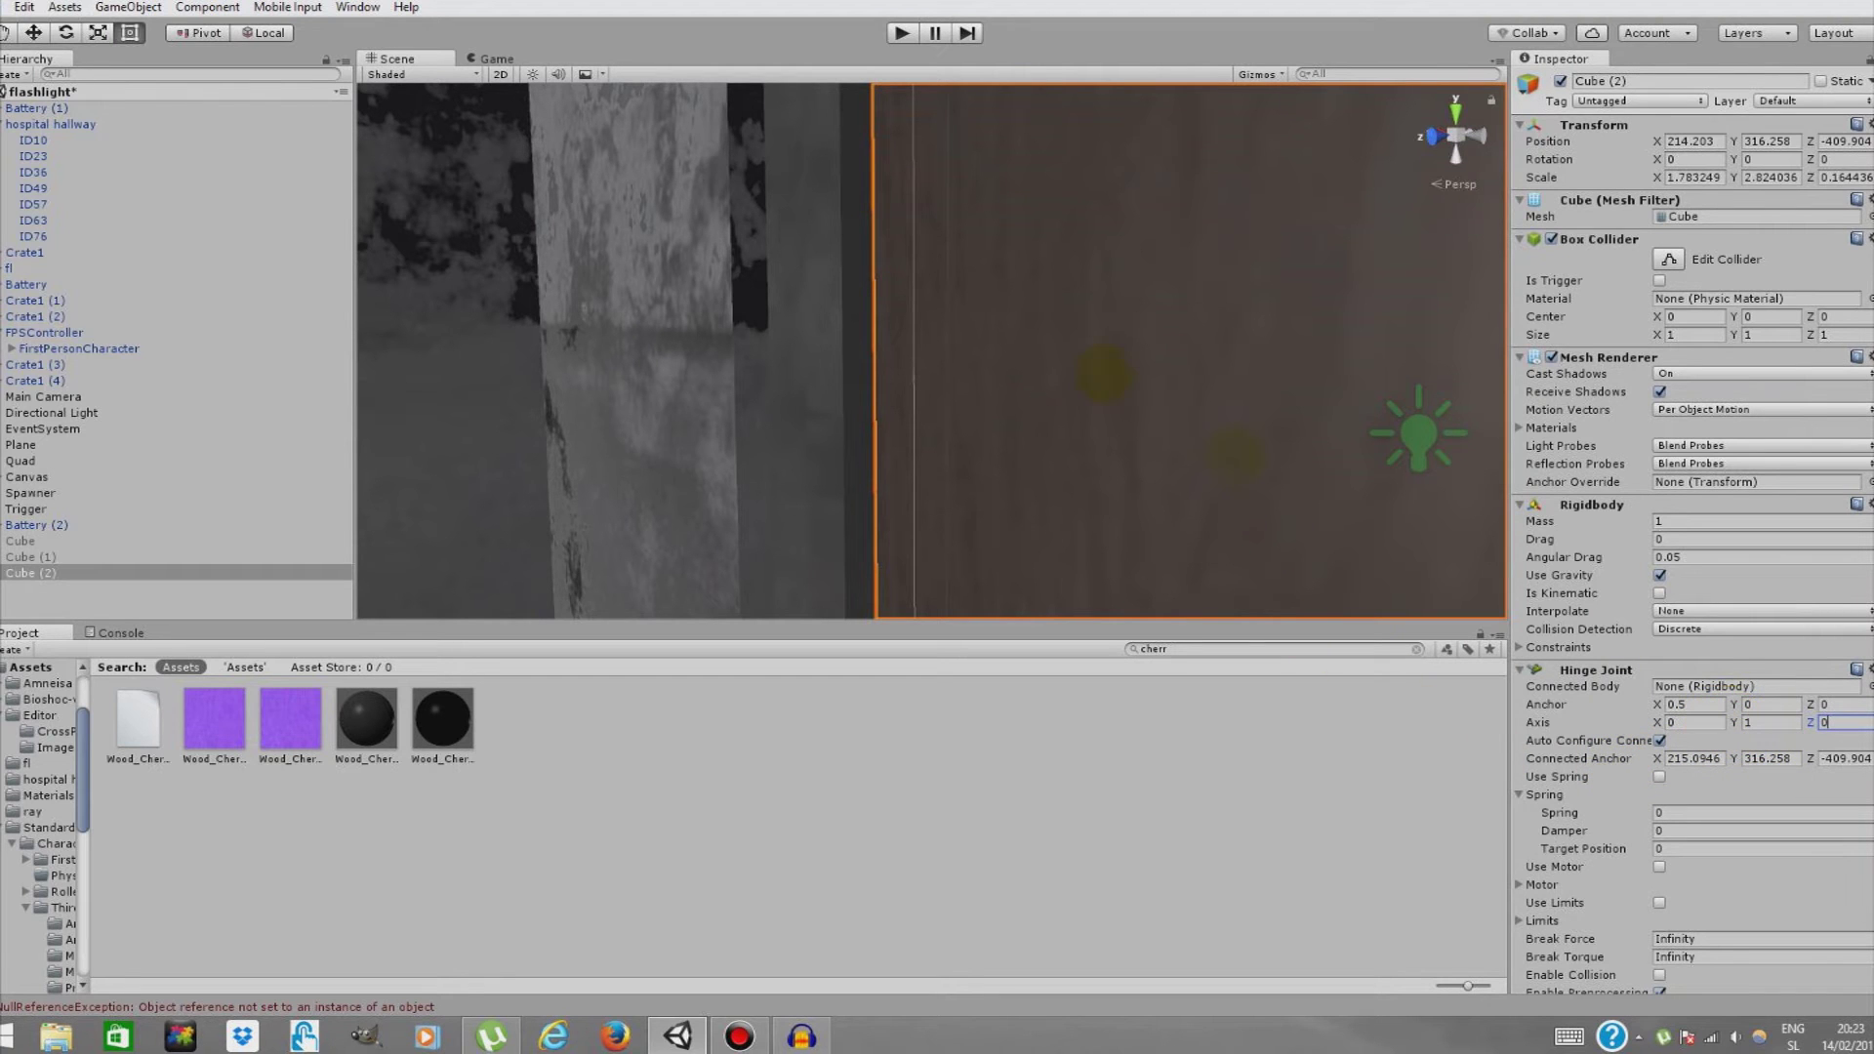
Play-test the scene to check how the hinged door opens, and stop the game.
key(f)
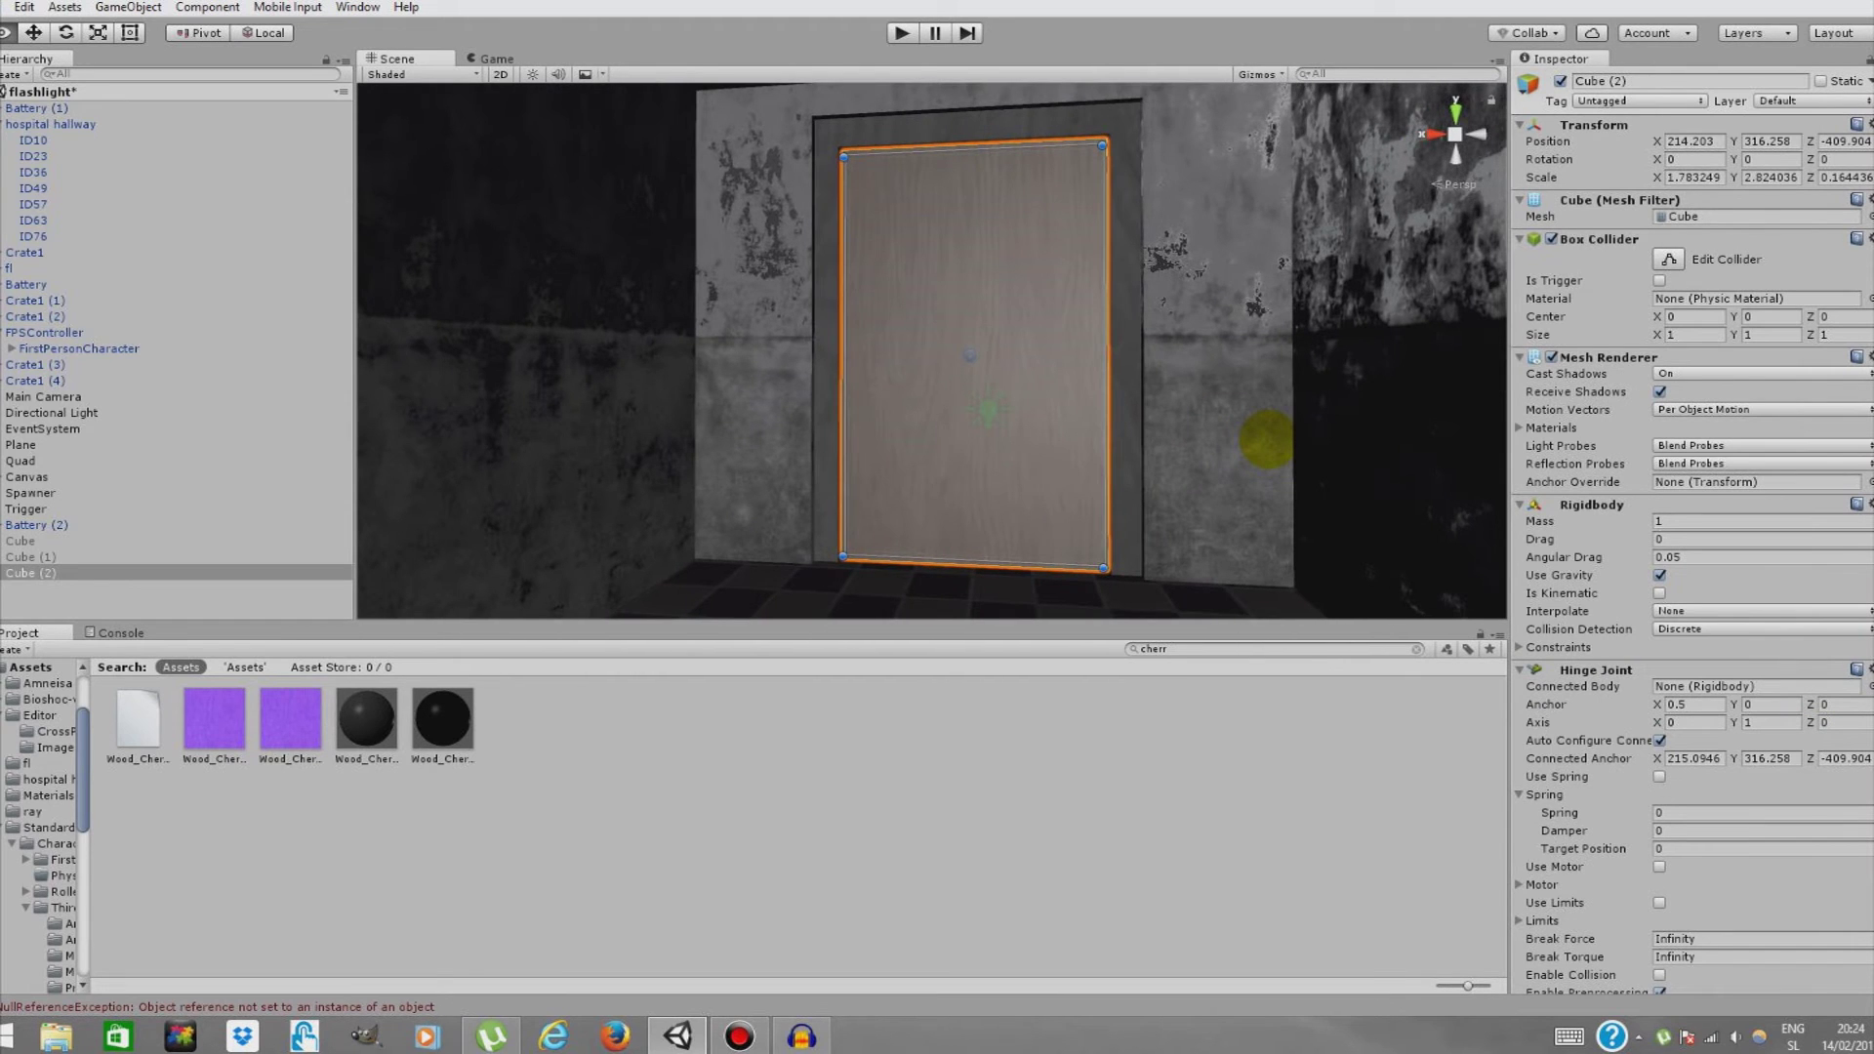
scroll(1697, 805, down, 3)
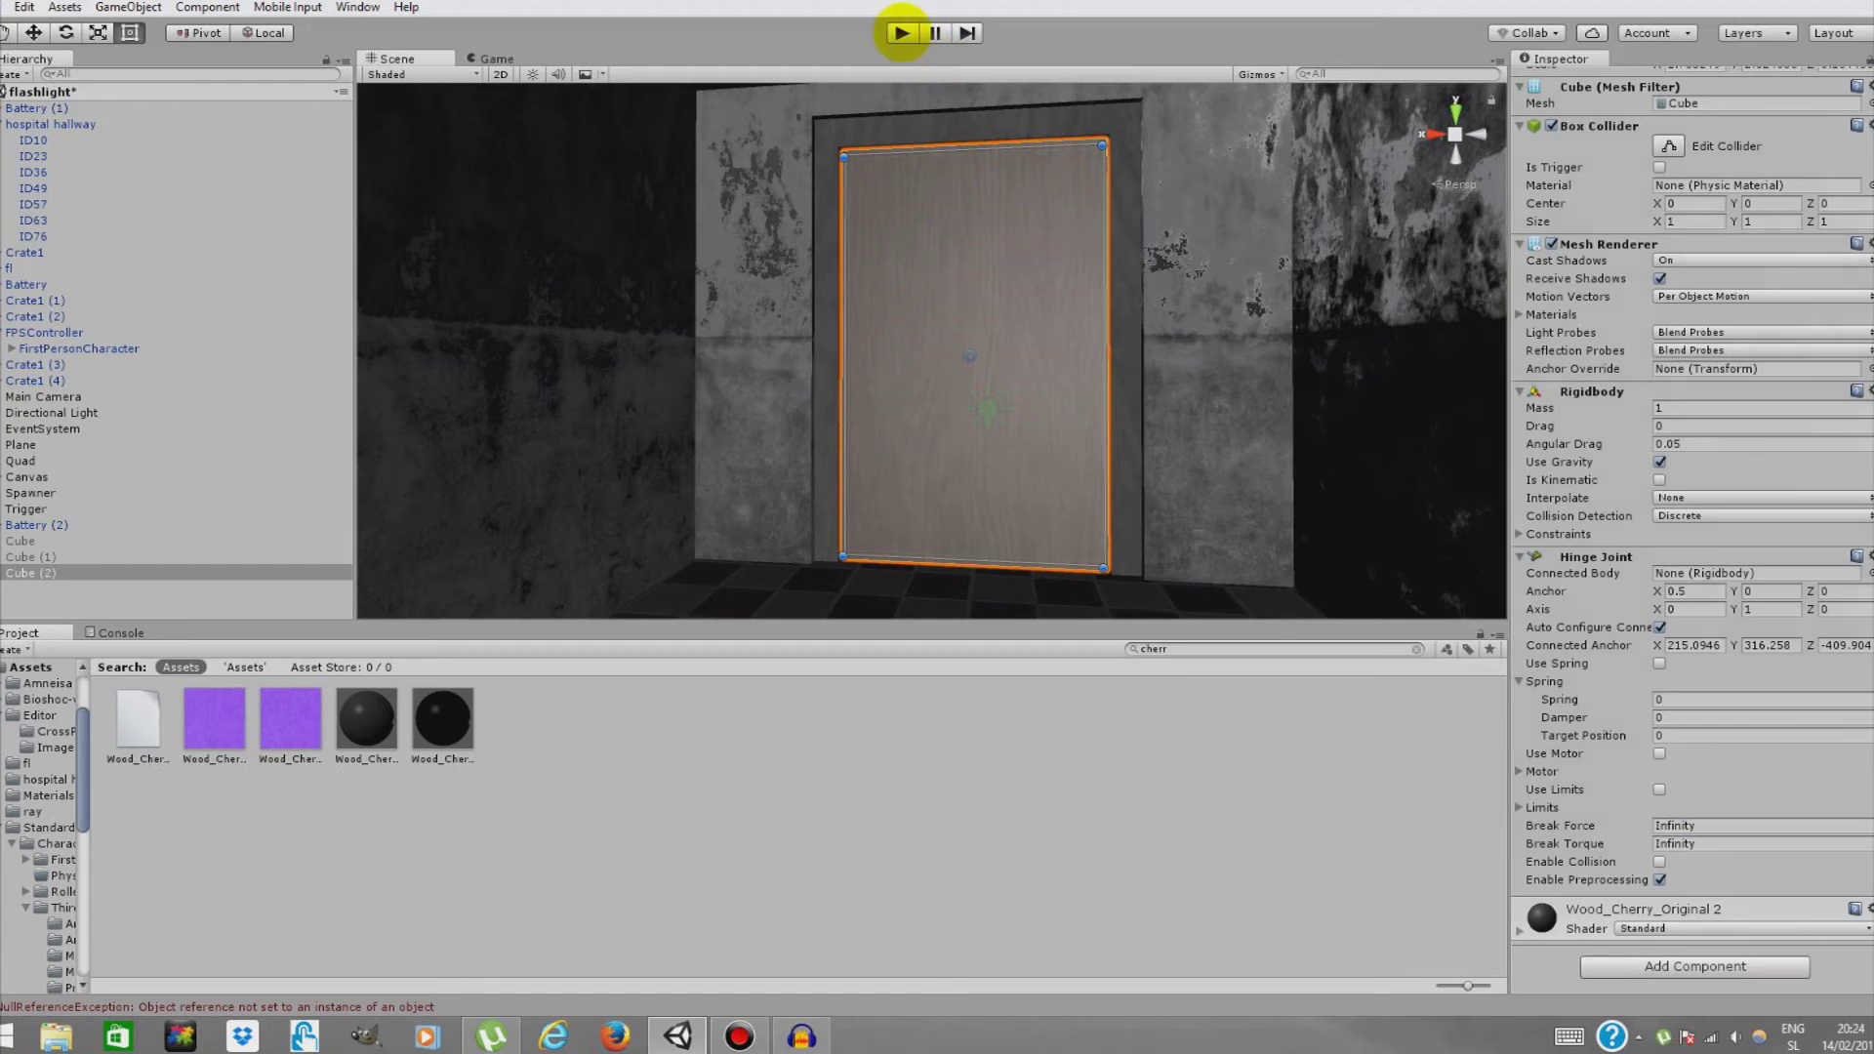
click(900, 32)
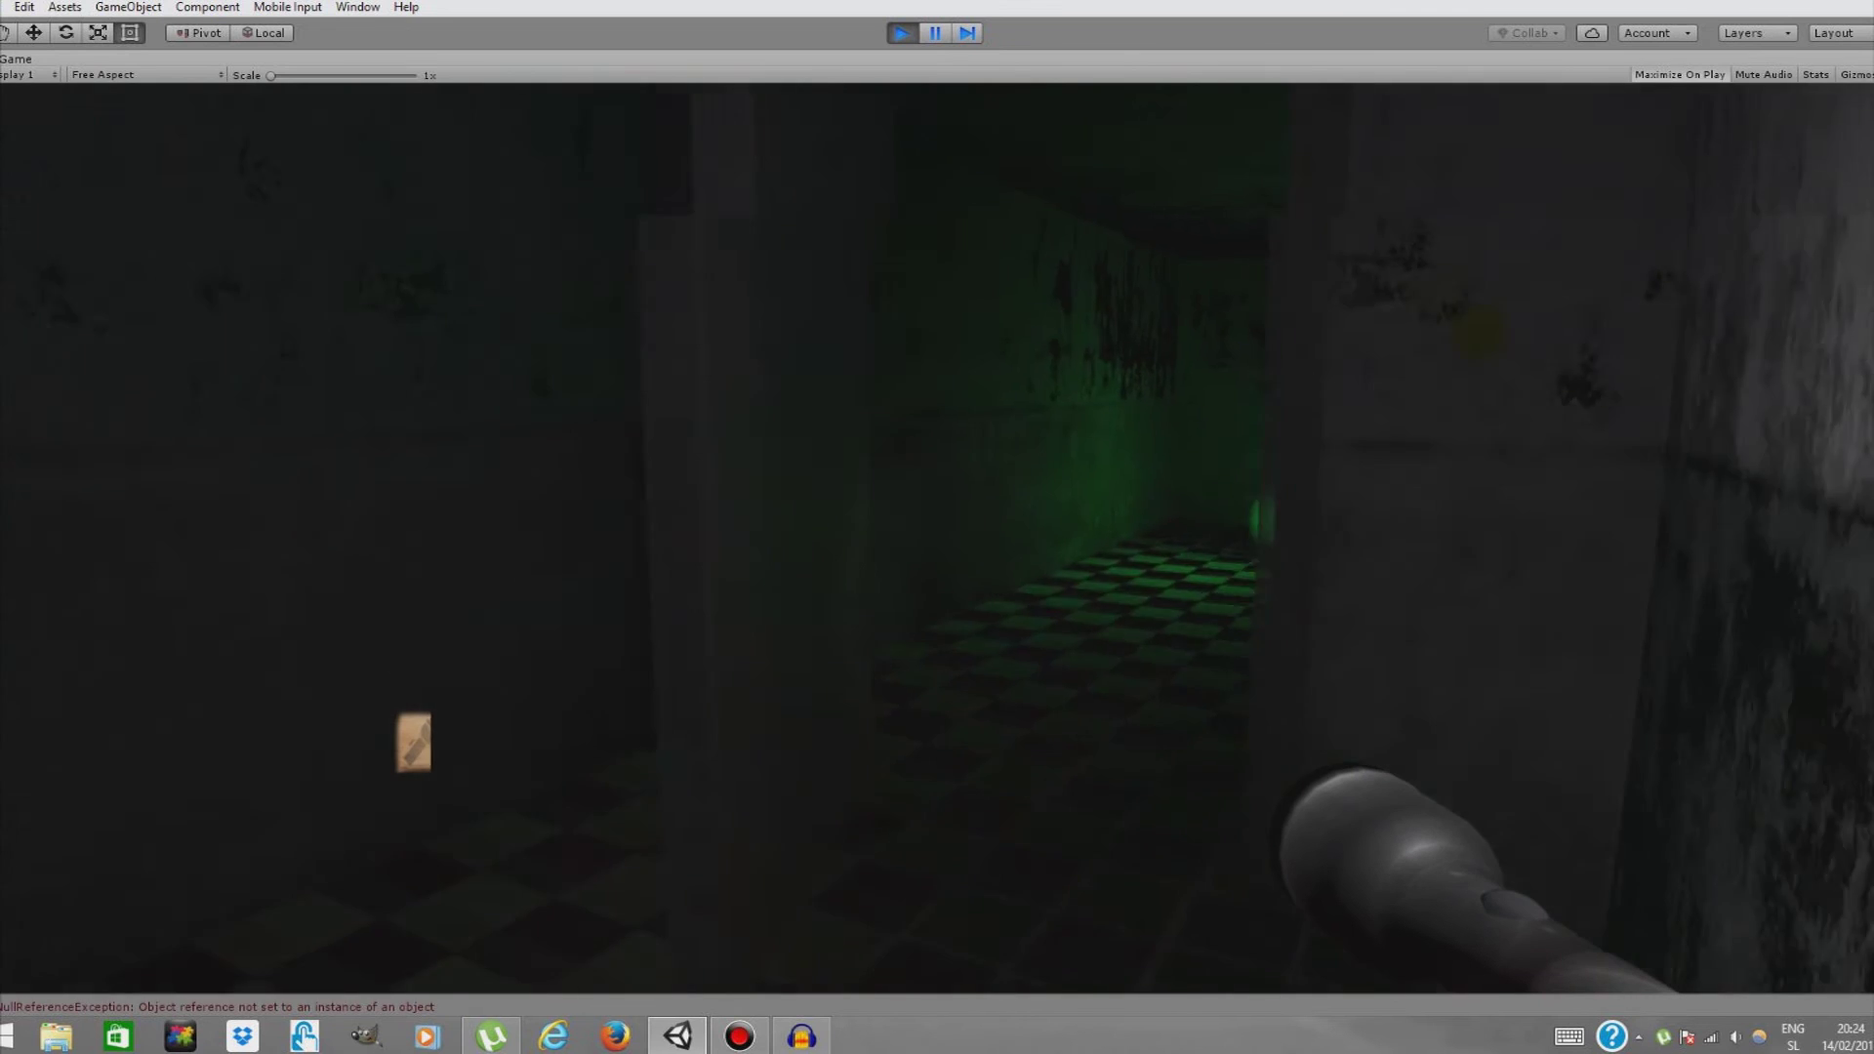
click(896, 35)
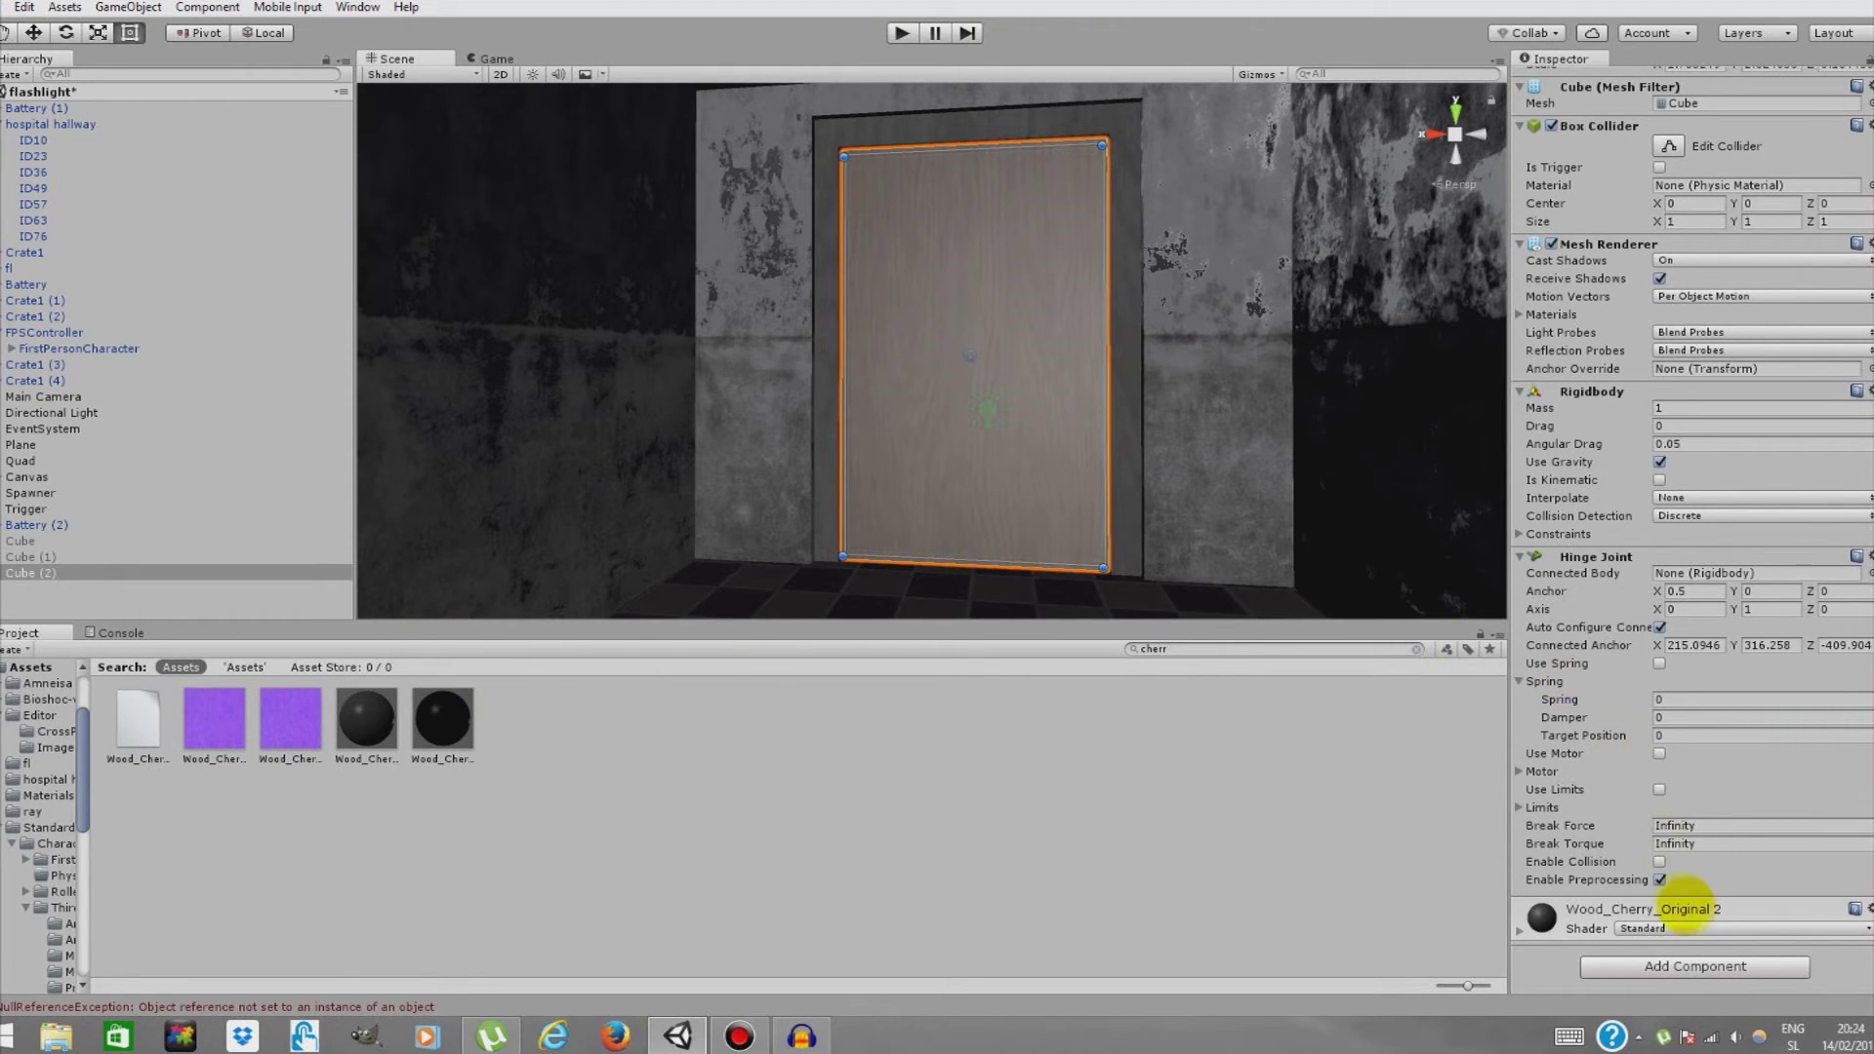
Find the opendoor script in the project assets and attach it to FirstPersonCharacter under FPSController.
click(59, 332)
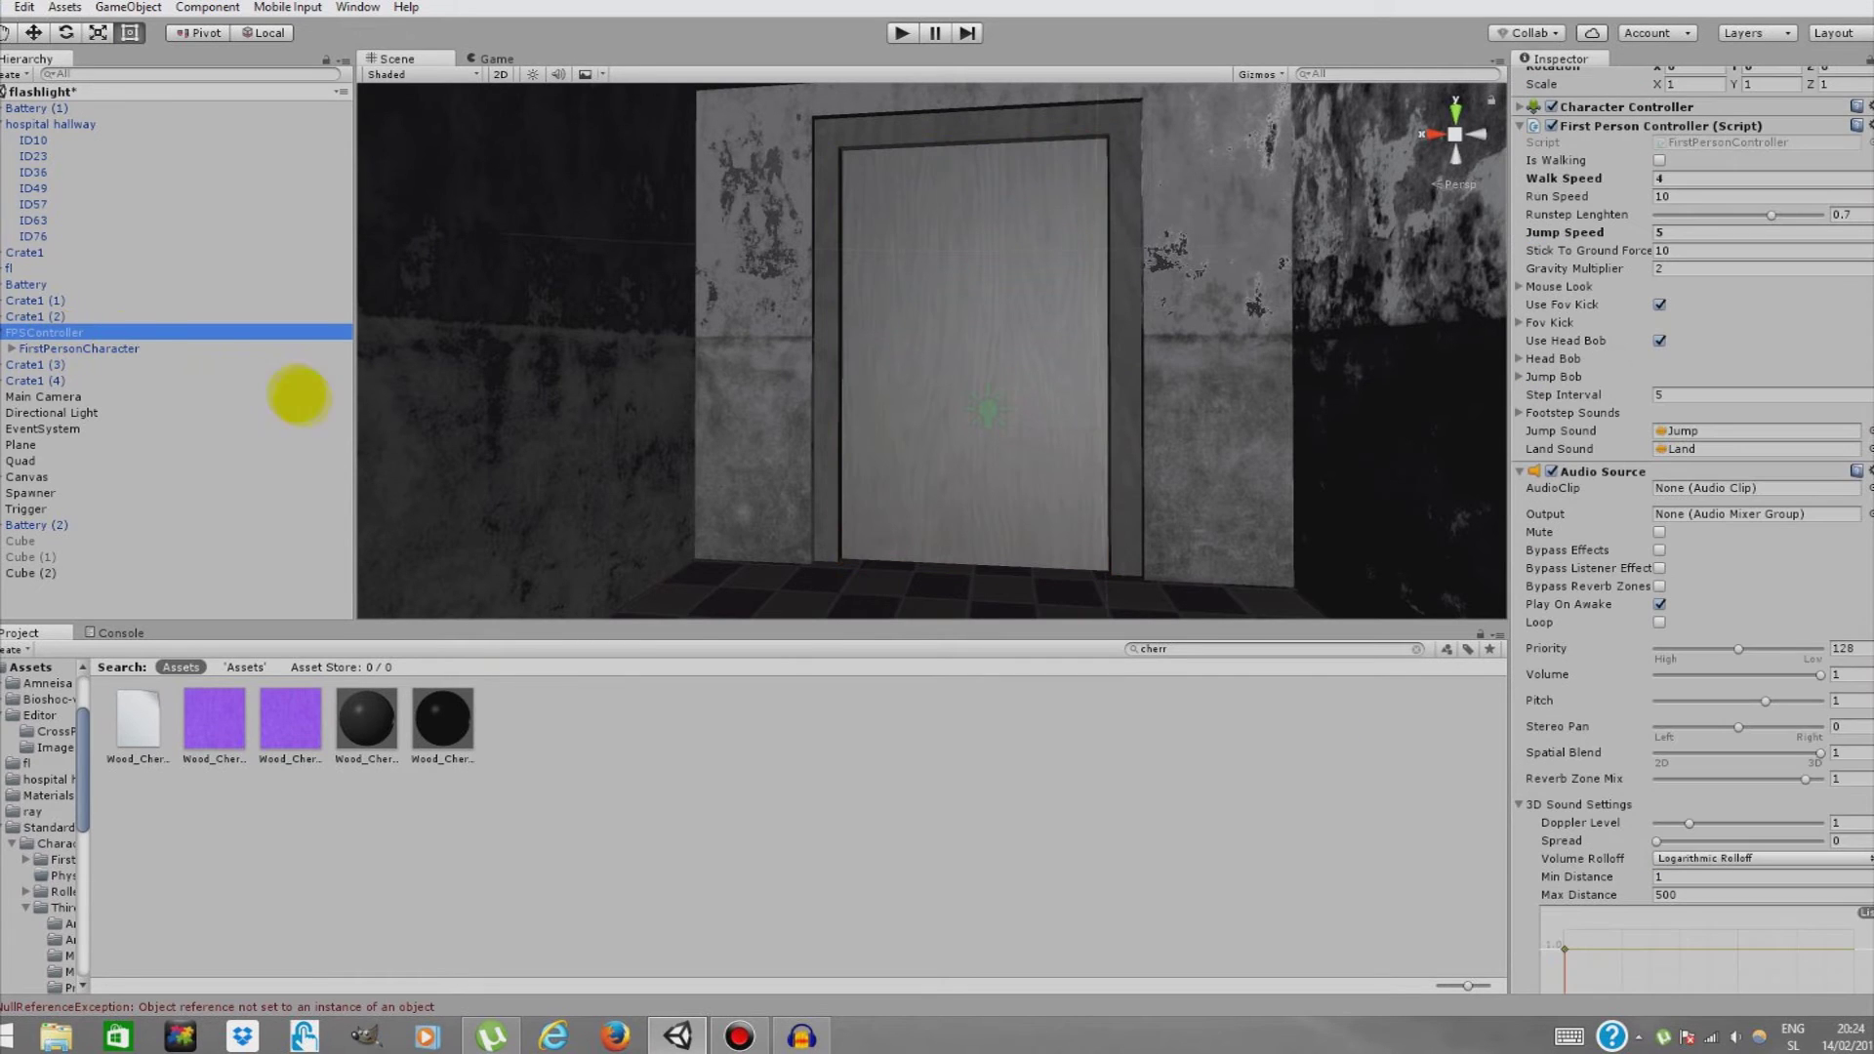
click(93, 349)
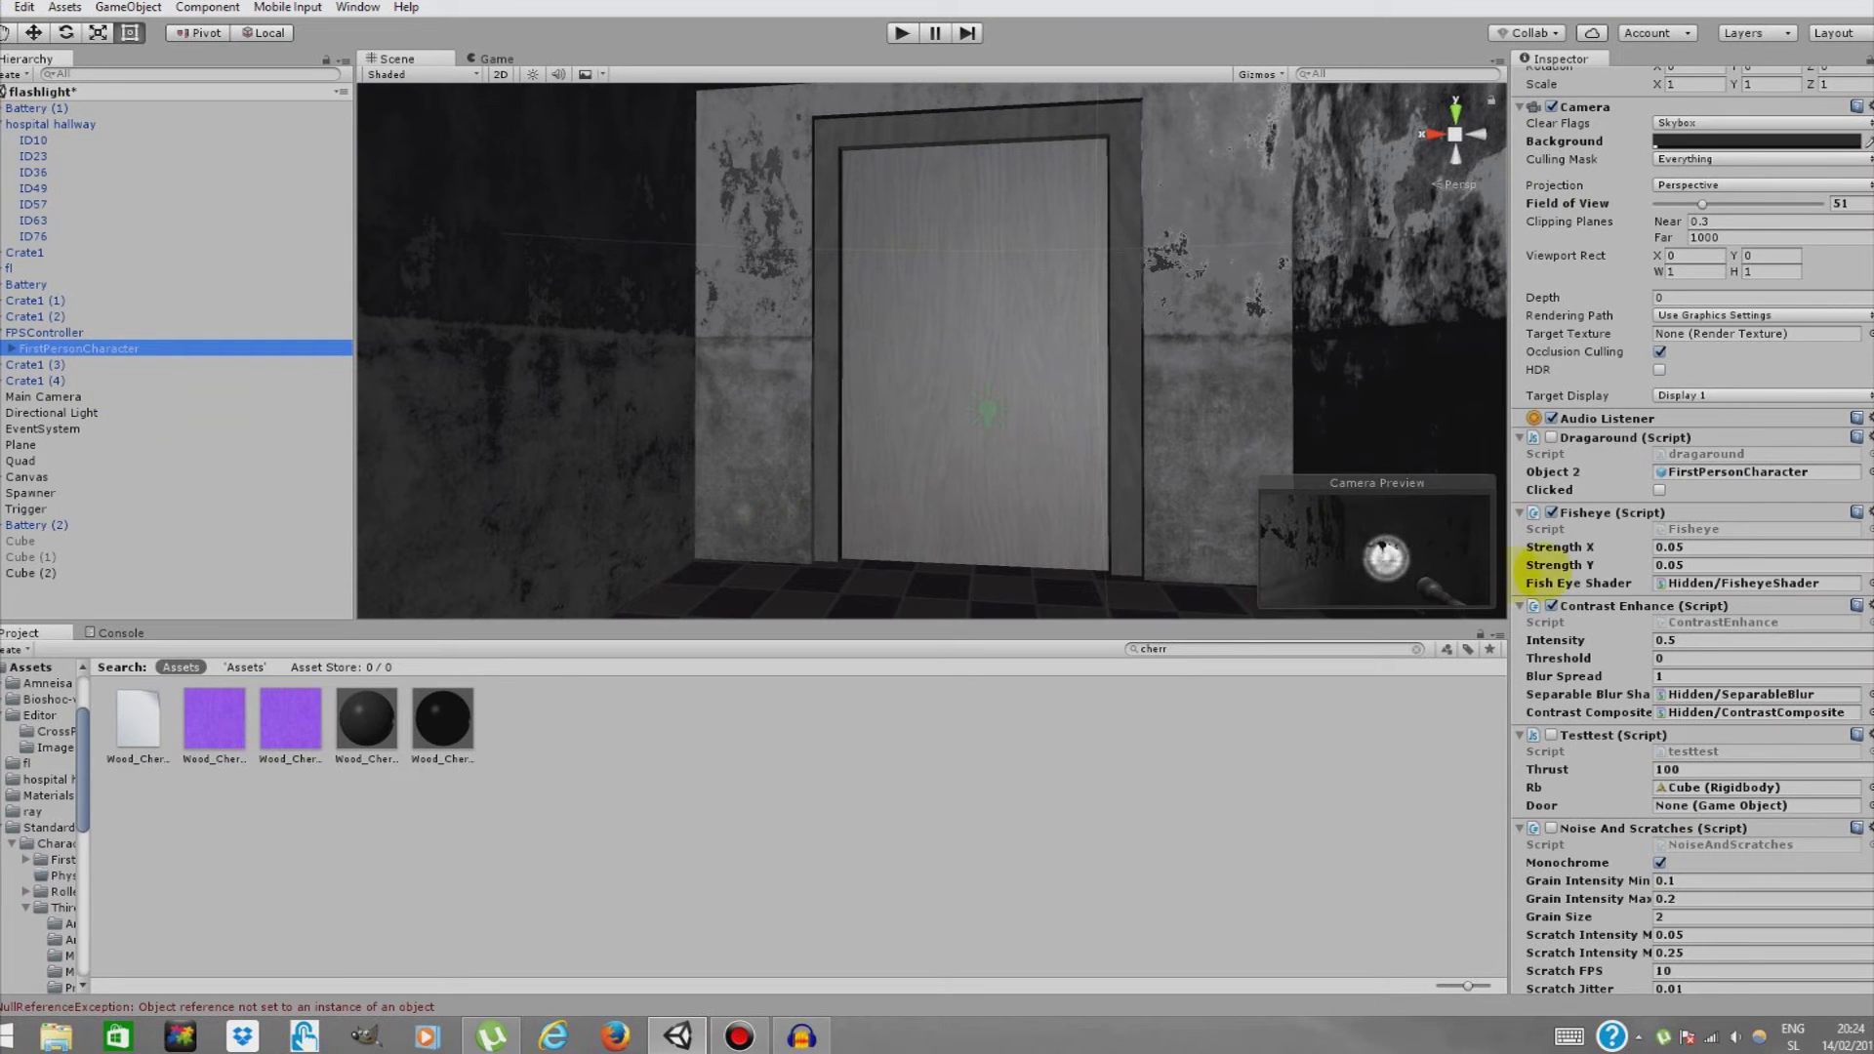
scroll(1615, 566, down, 8)
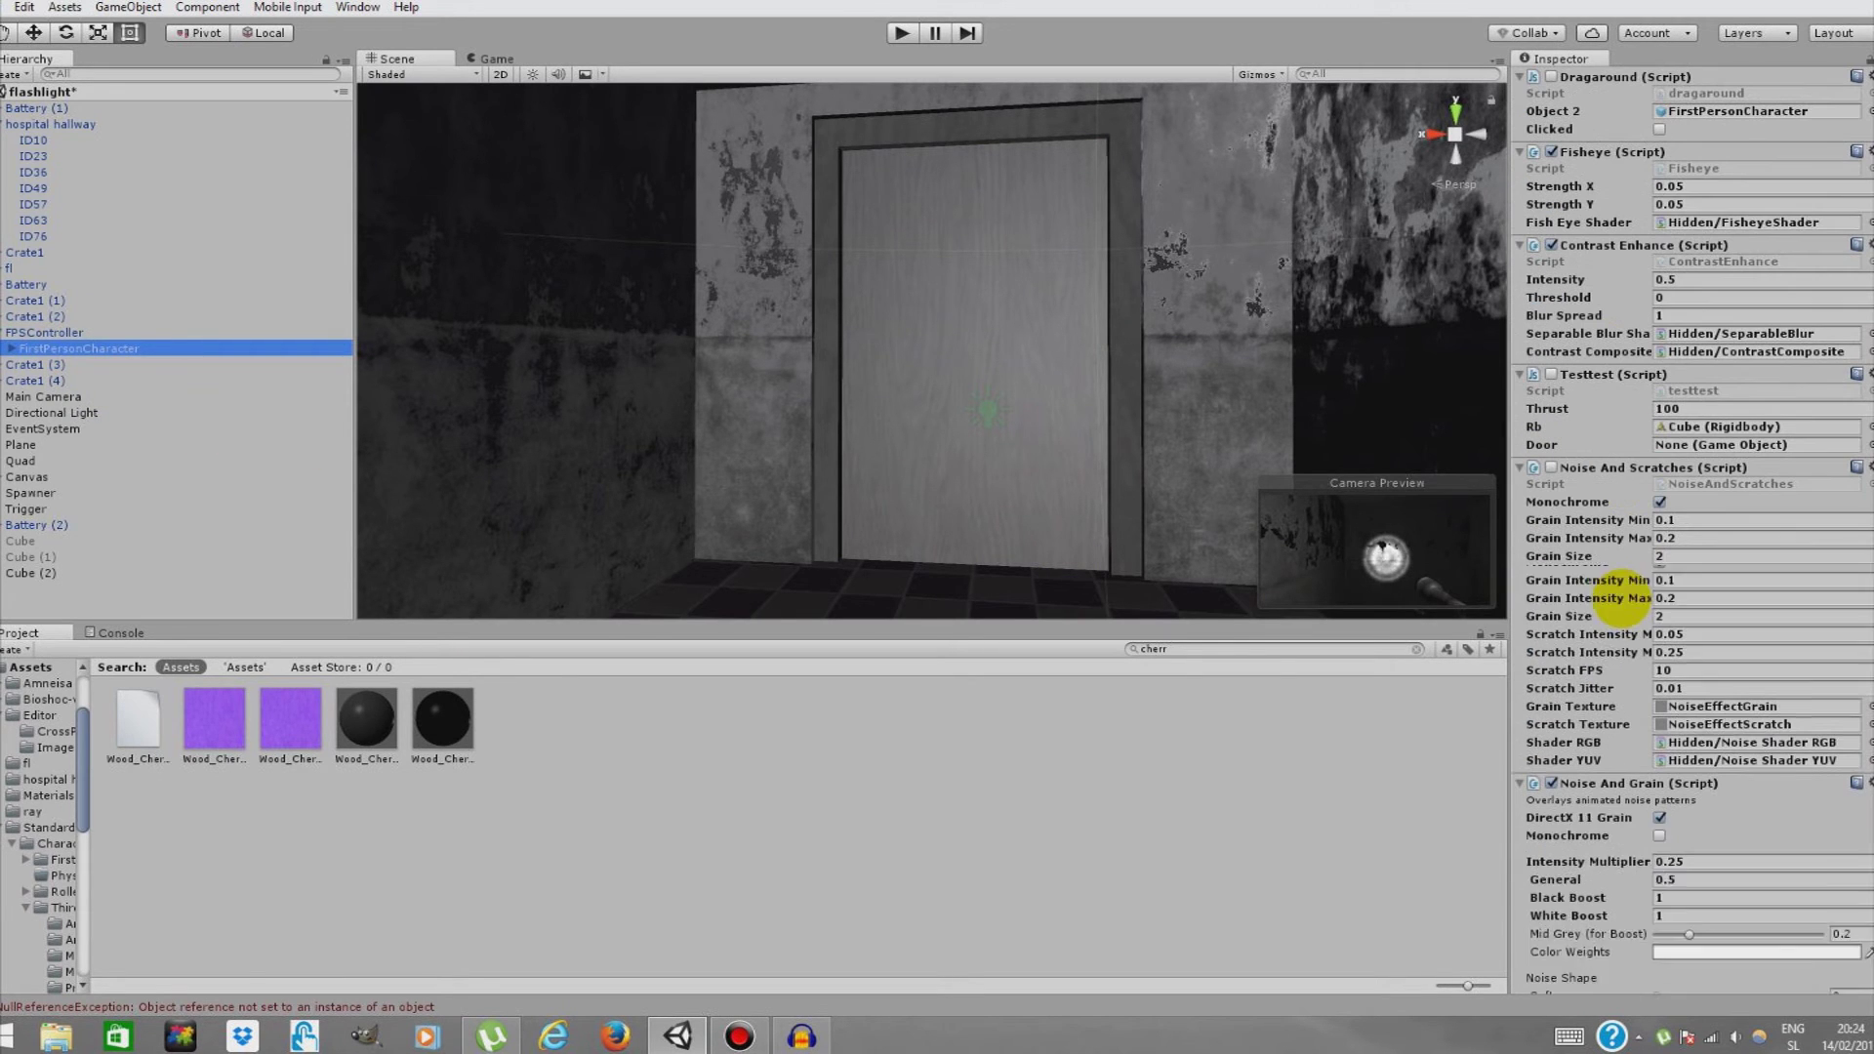
click(1659, 966)
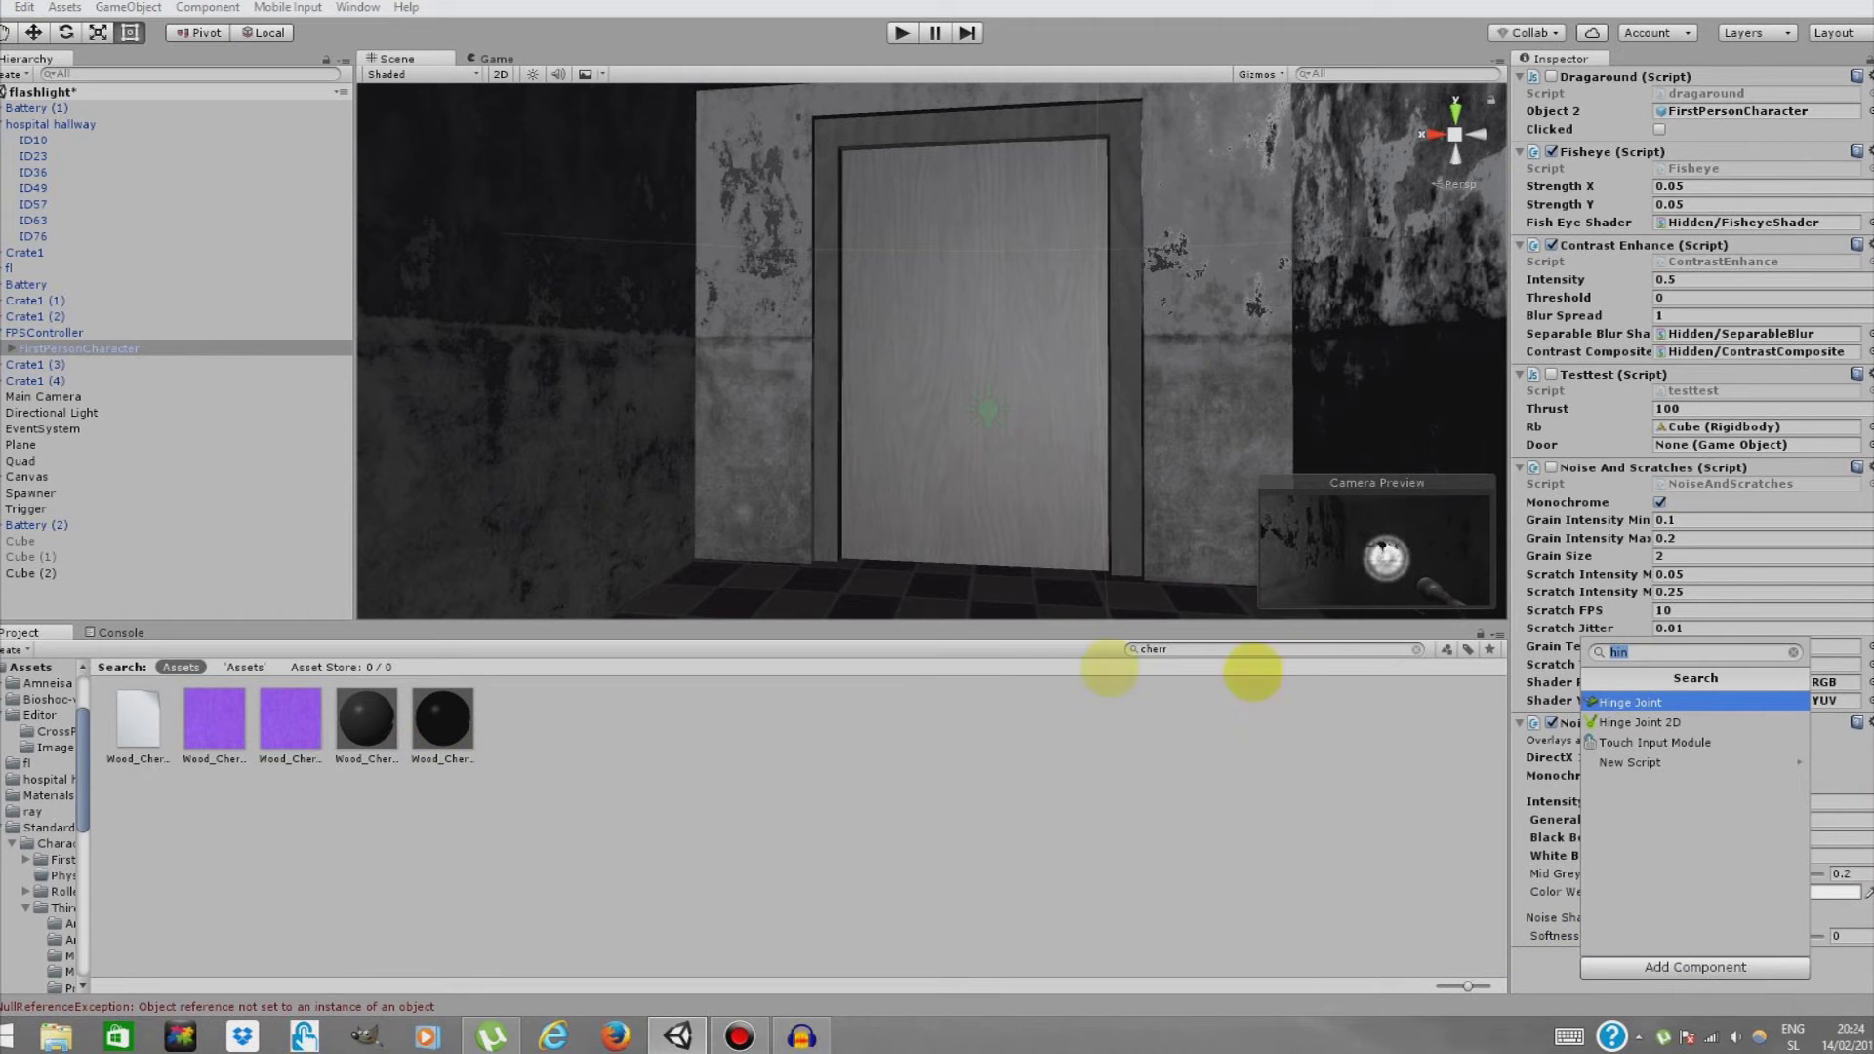
click(1242, 648)
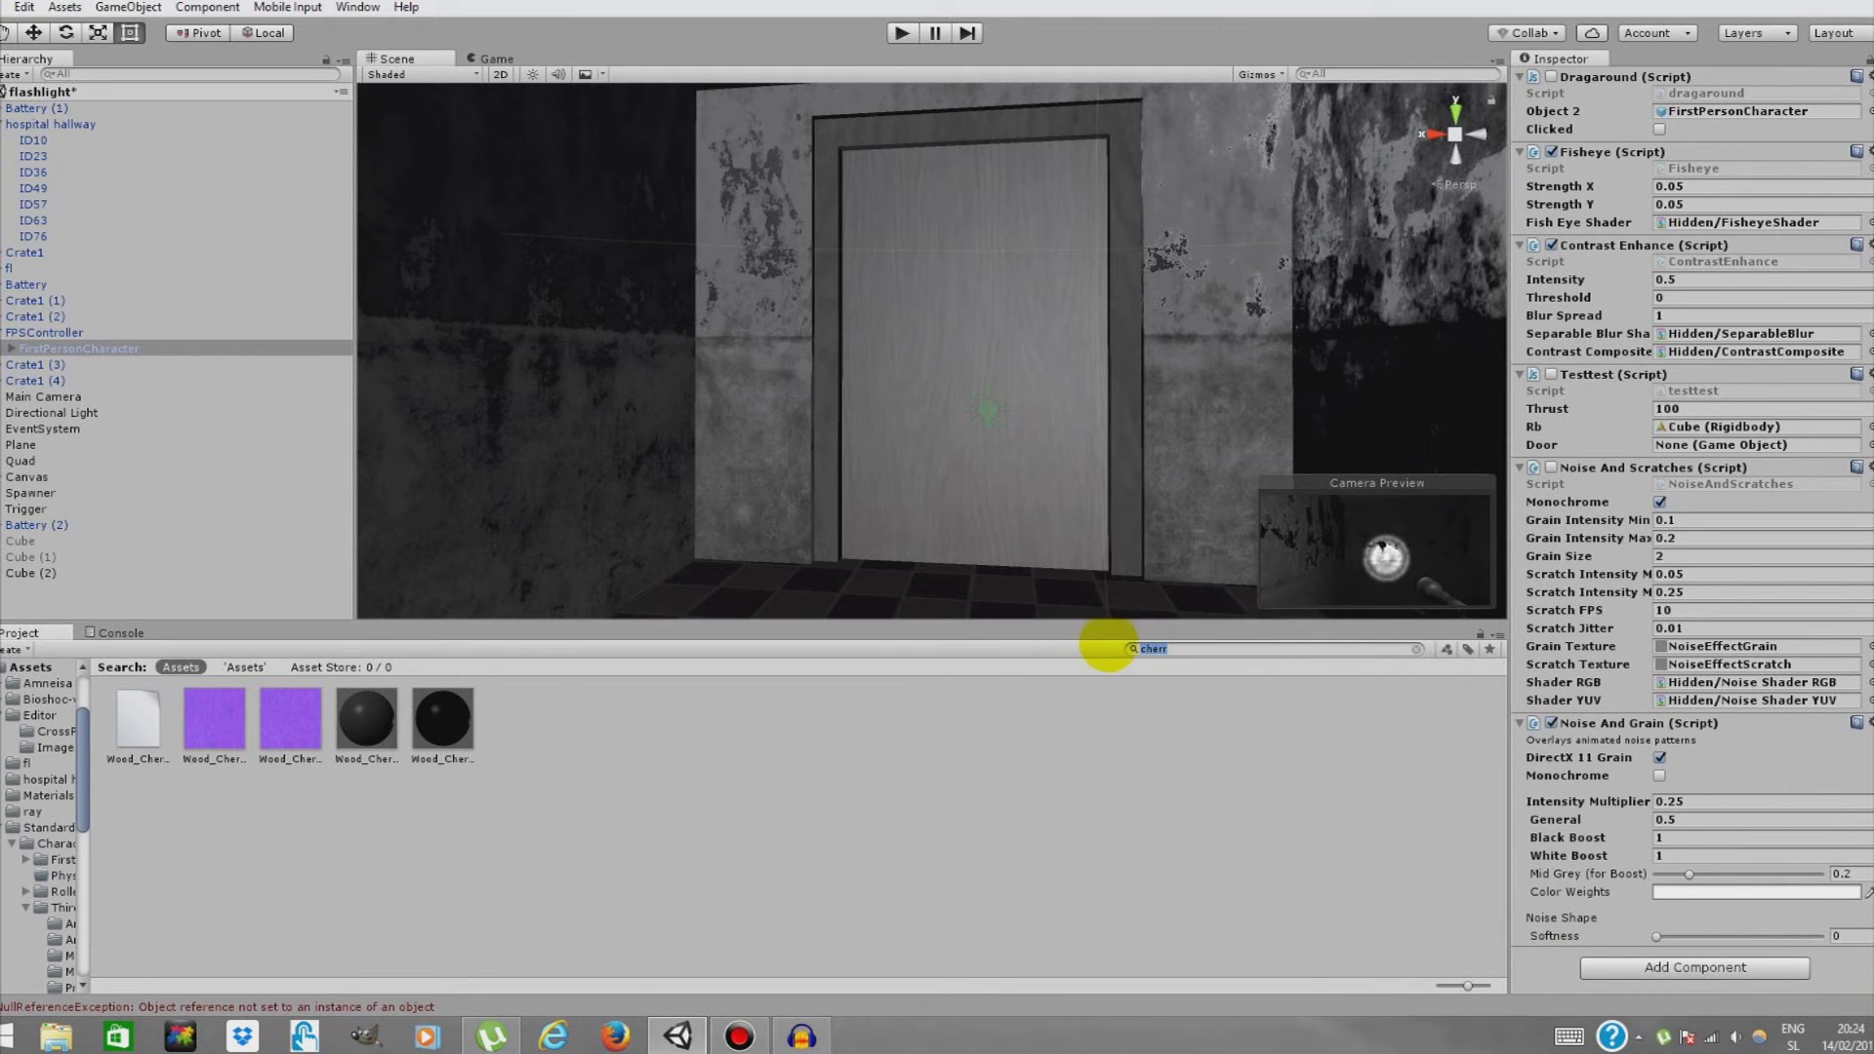
text(op)
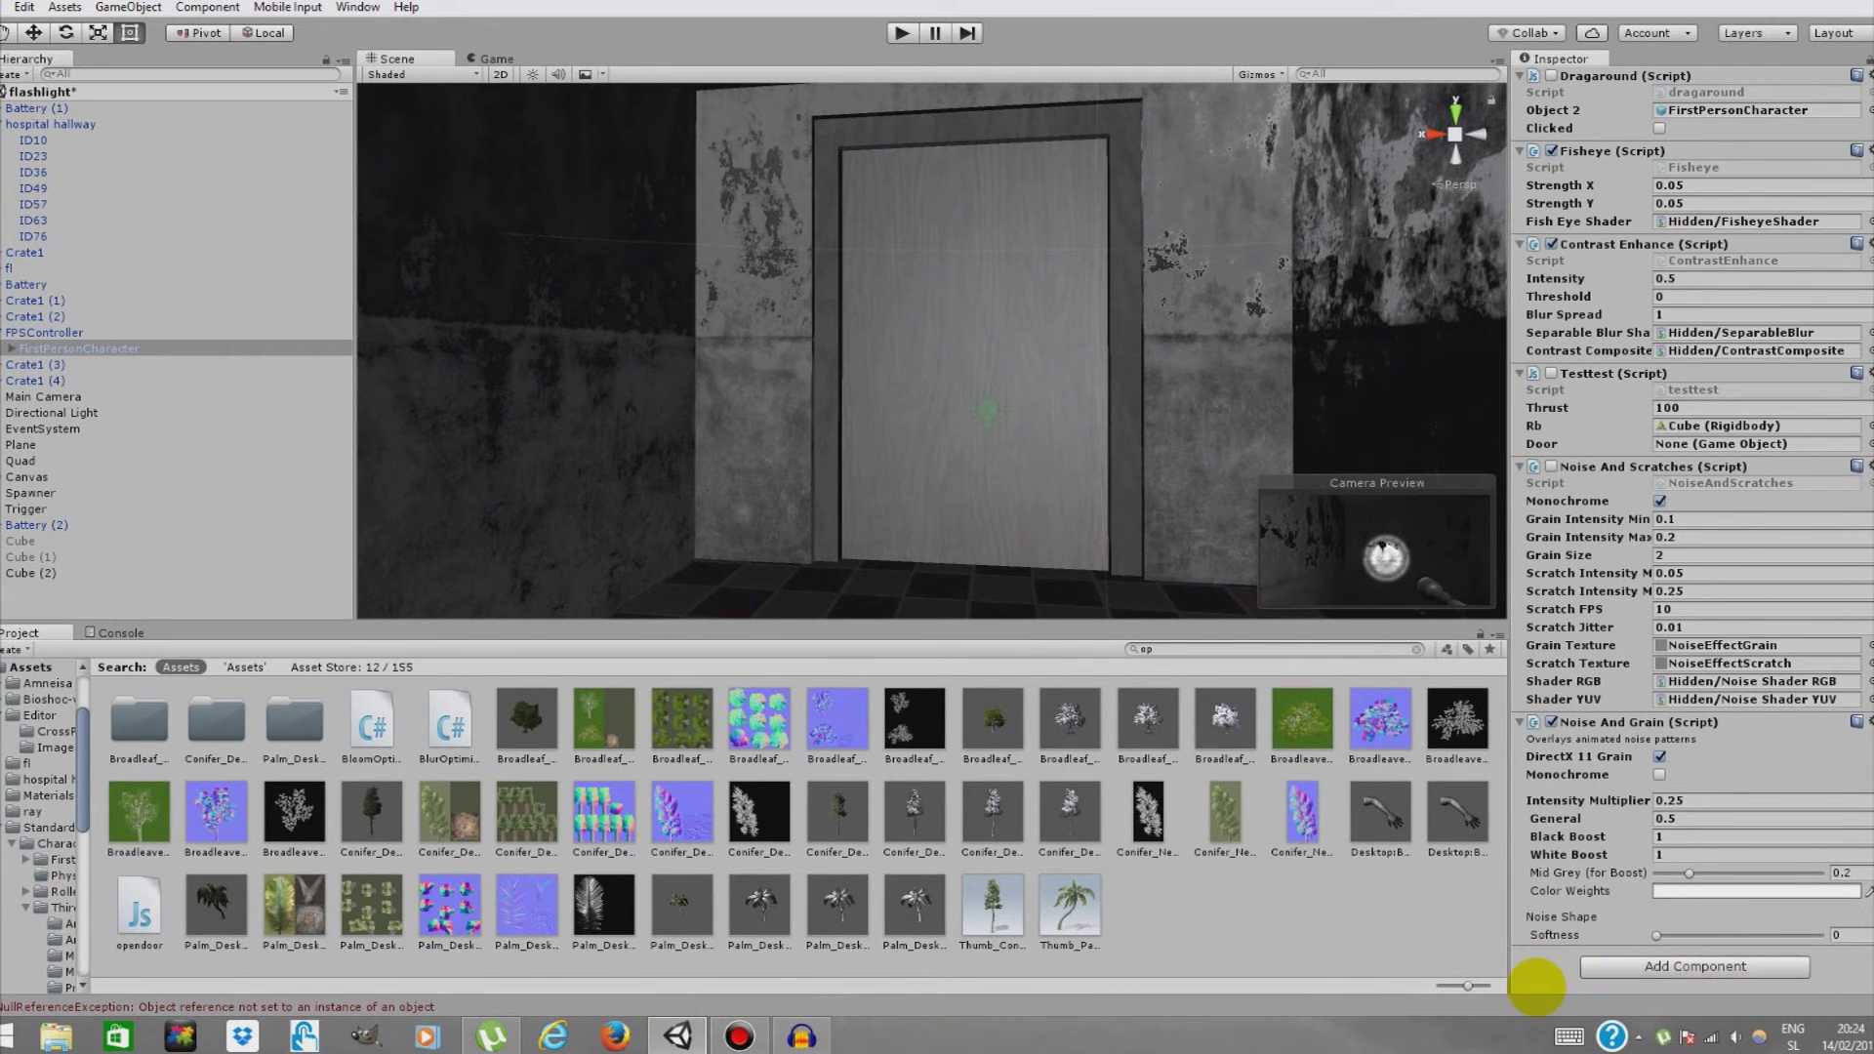
drag(1537, 987, 1549, 985)
scroll(1636, 952, down, 3)
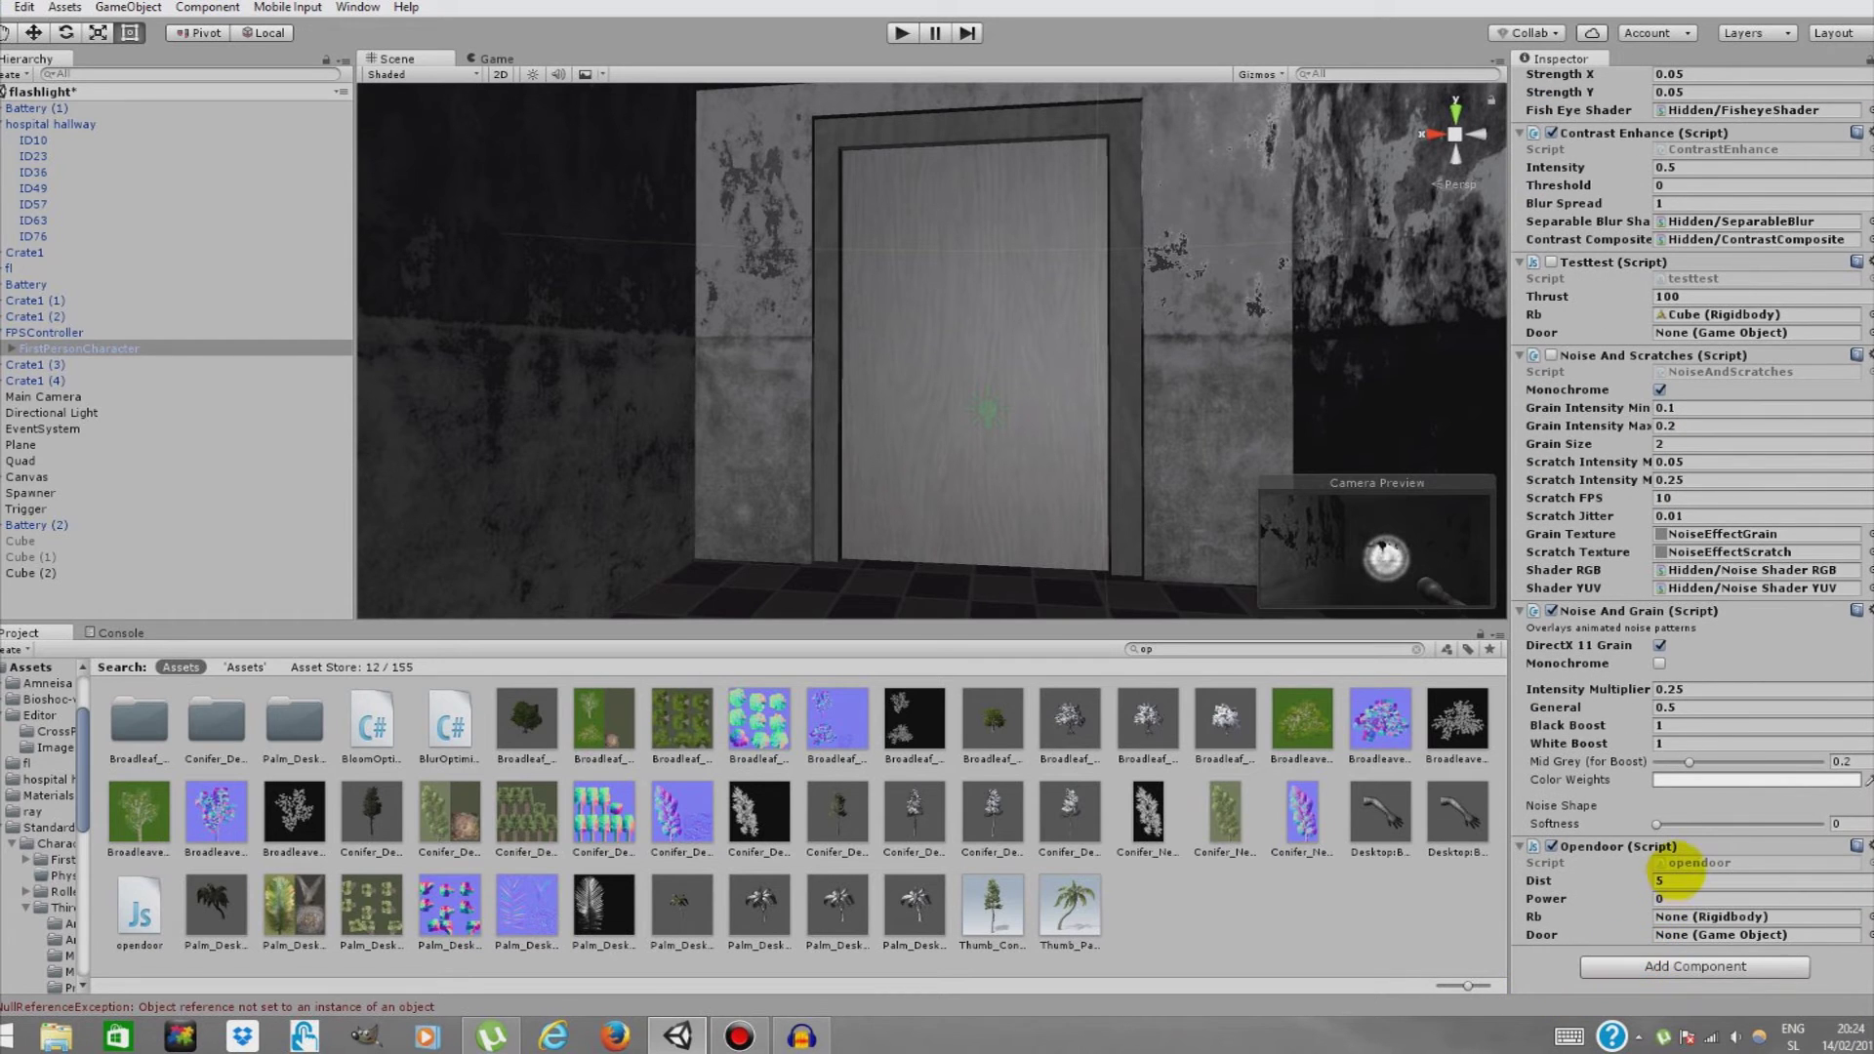
Open the attached opendoor script in the code editor to examine its raycast and force code, and return to Unity.
click(1670, 864)
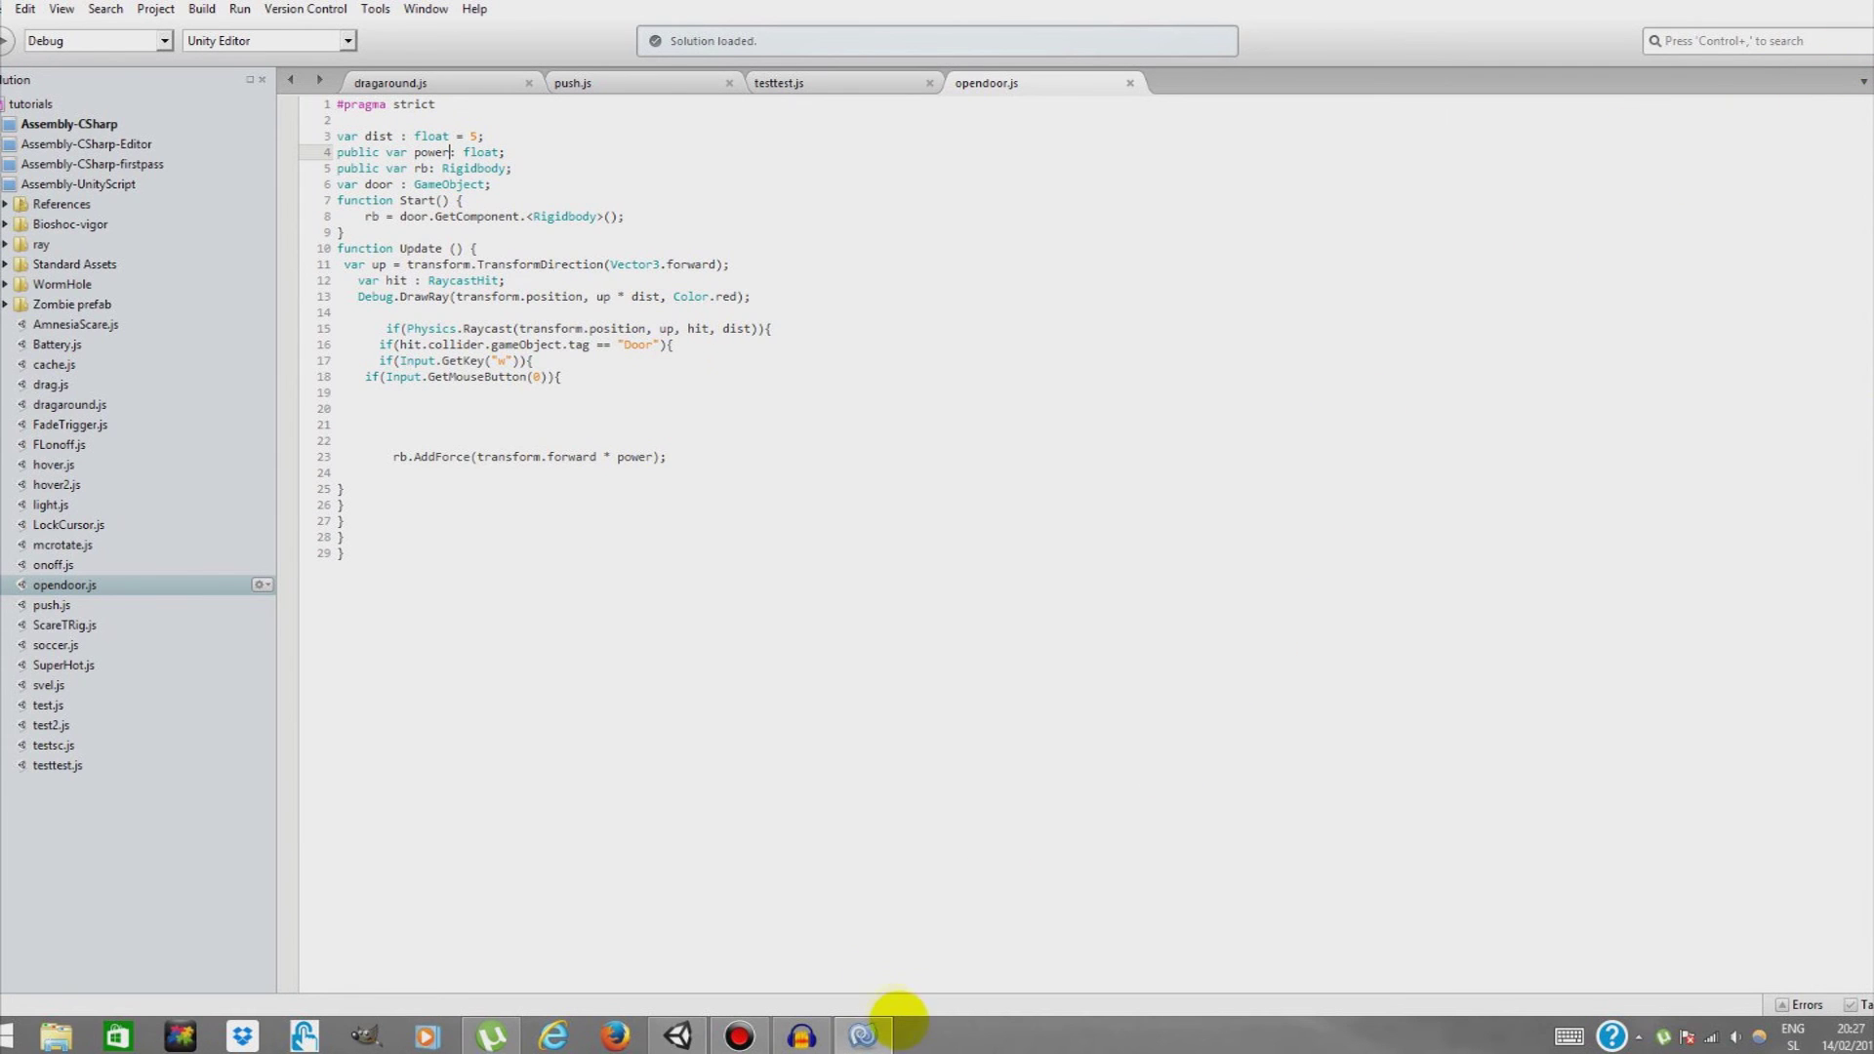
click(958, 859)
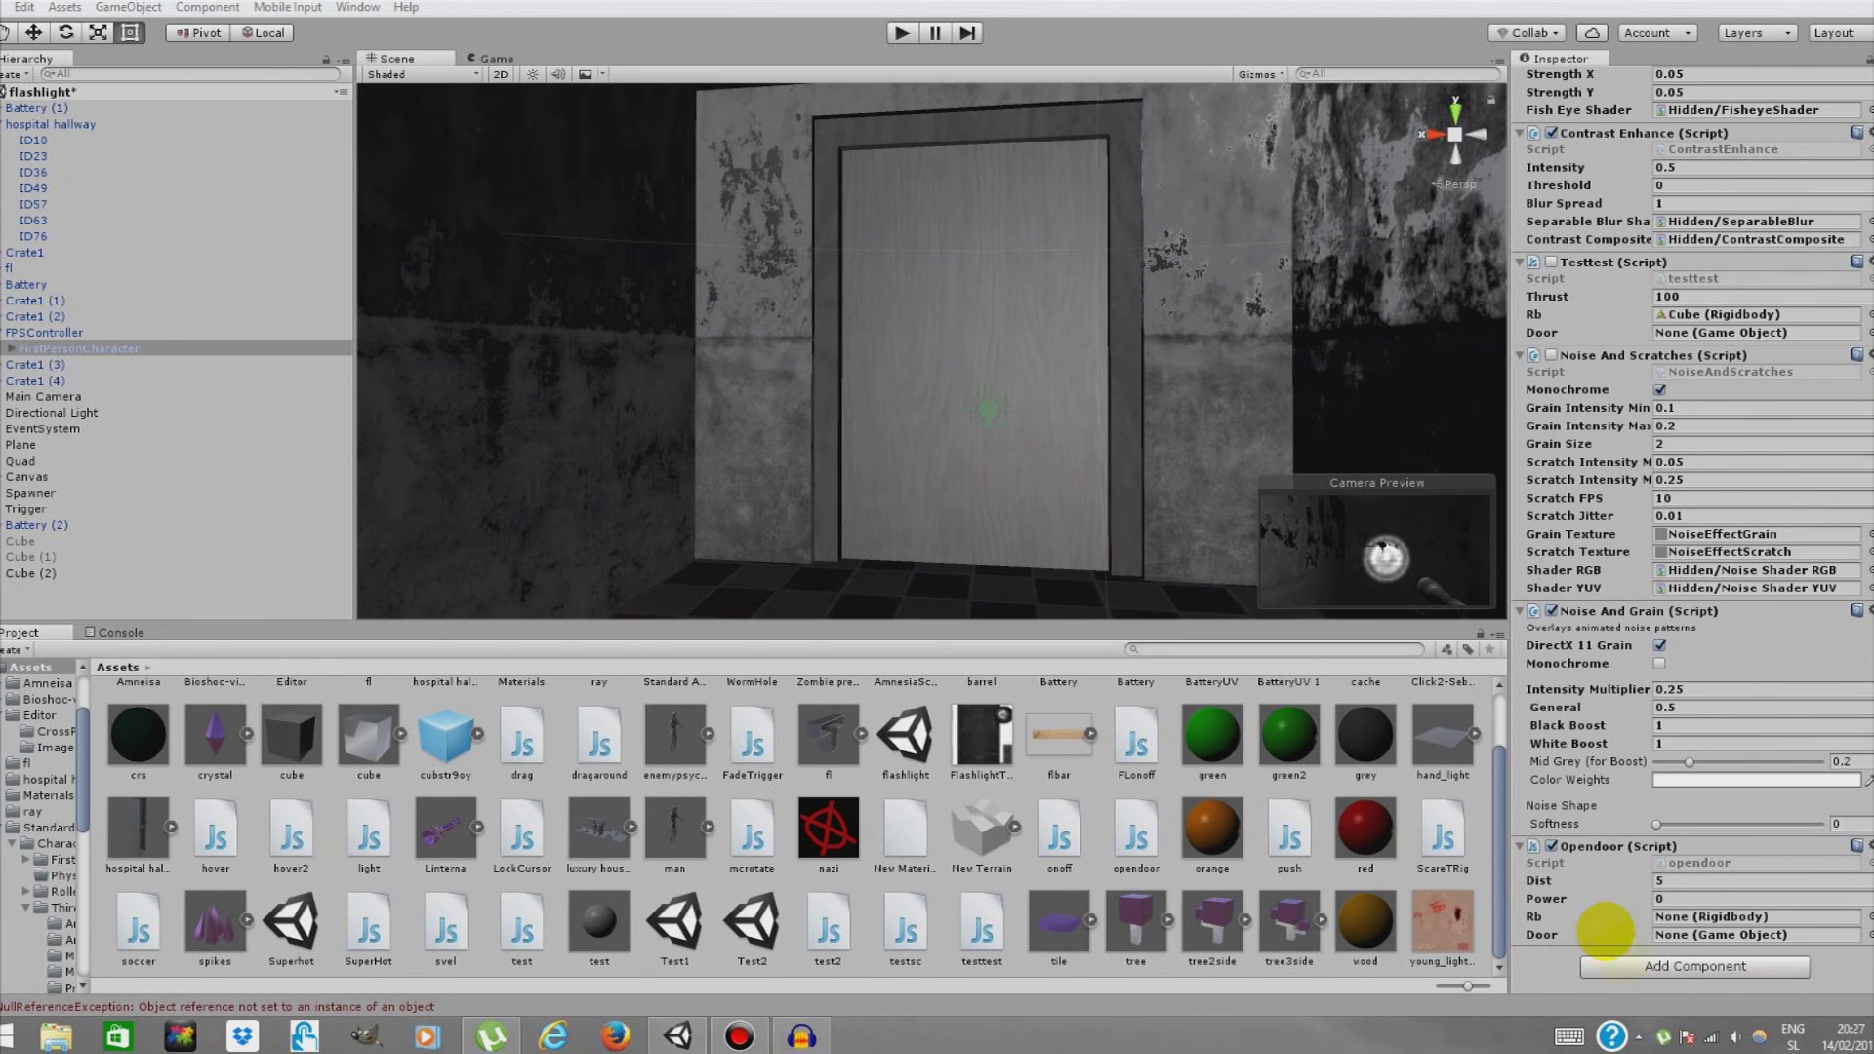
Set the Opendoor script's Power to 21 and assign Cube (2) as both its Rb and Door references.
click(1686, 880)
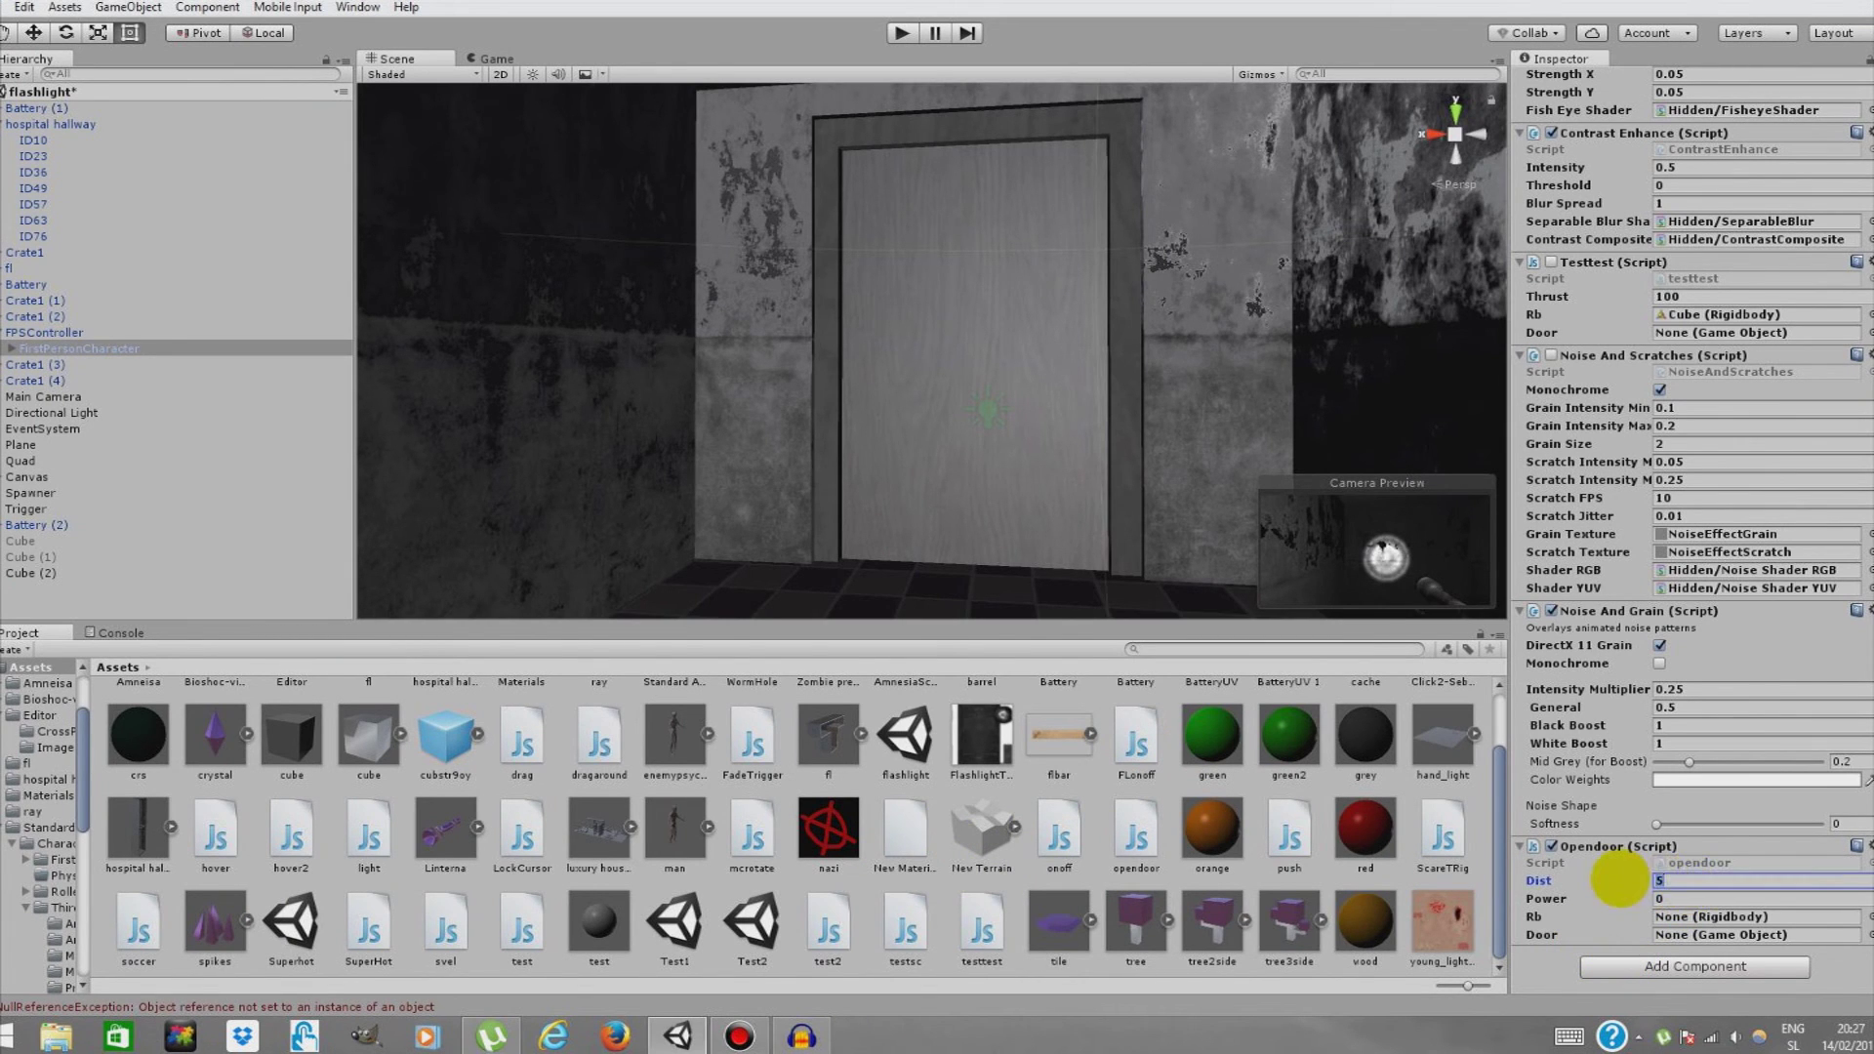
click(1685, 898)
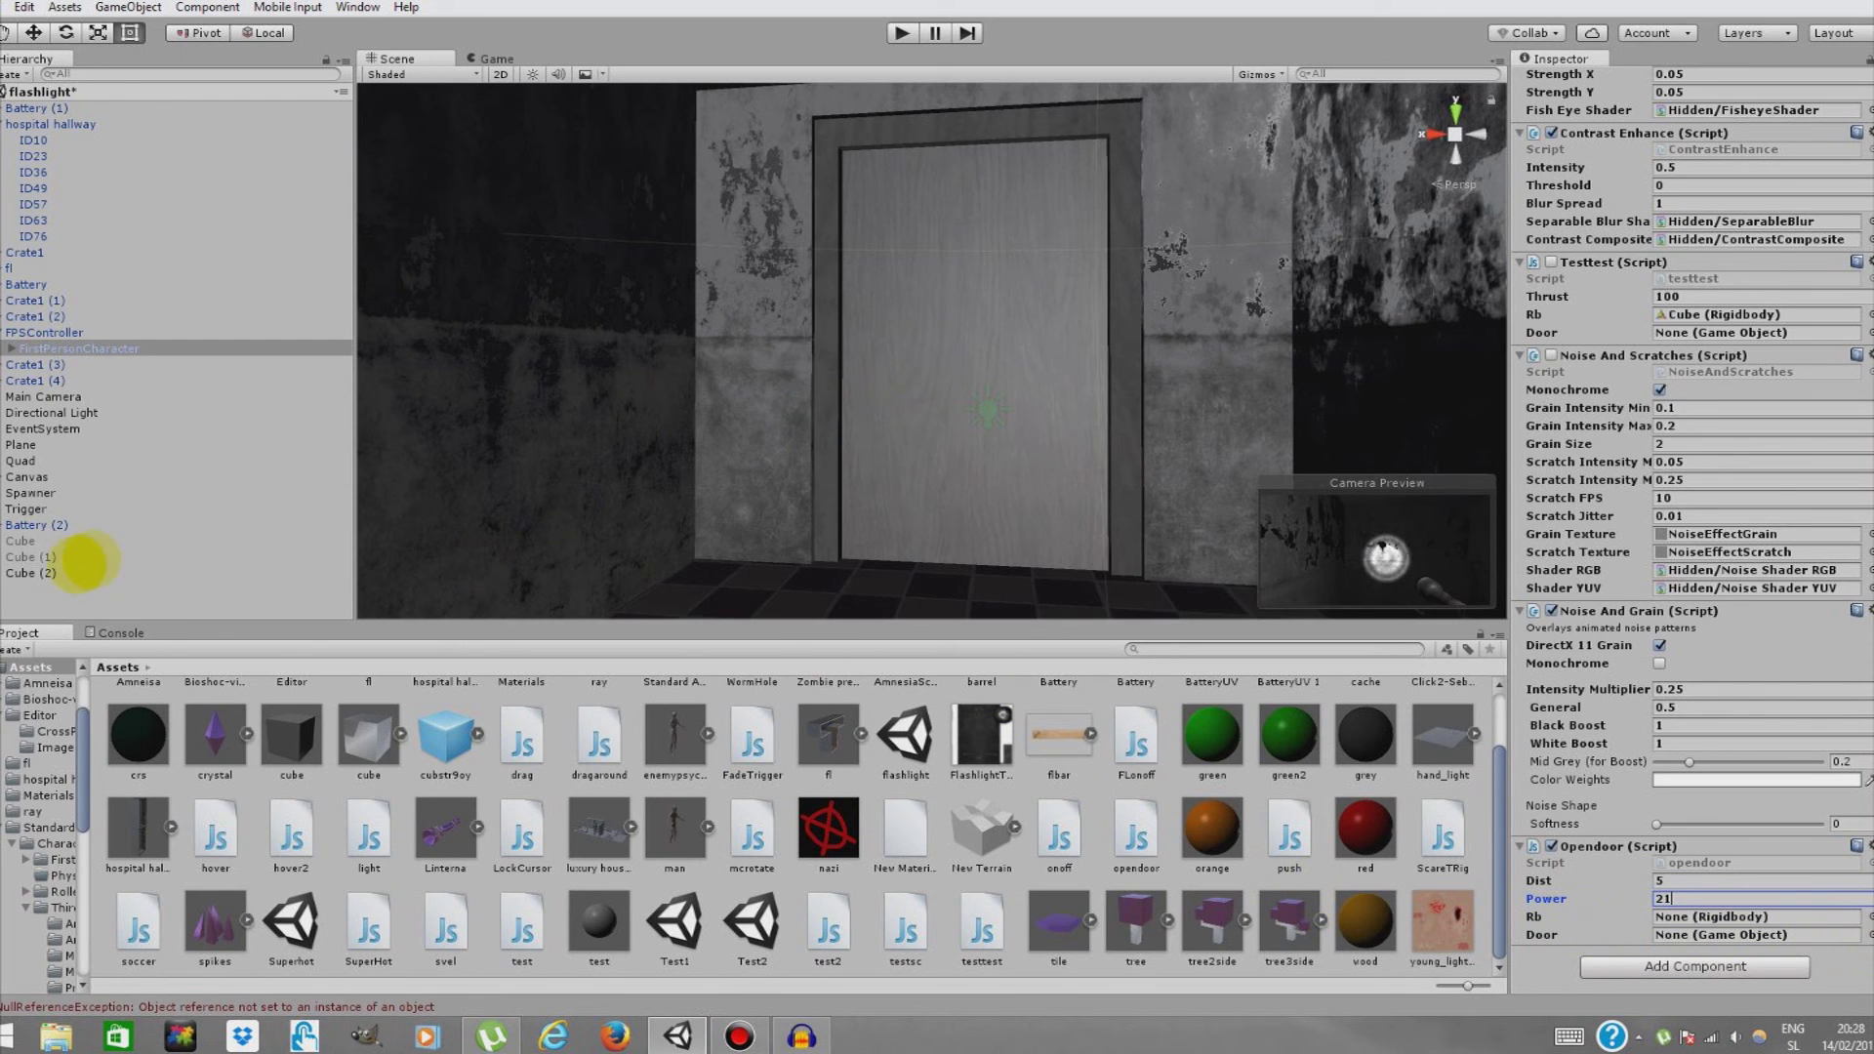
drag(47, 573, 1746, 917)
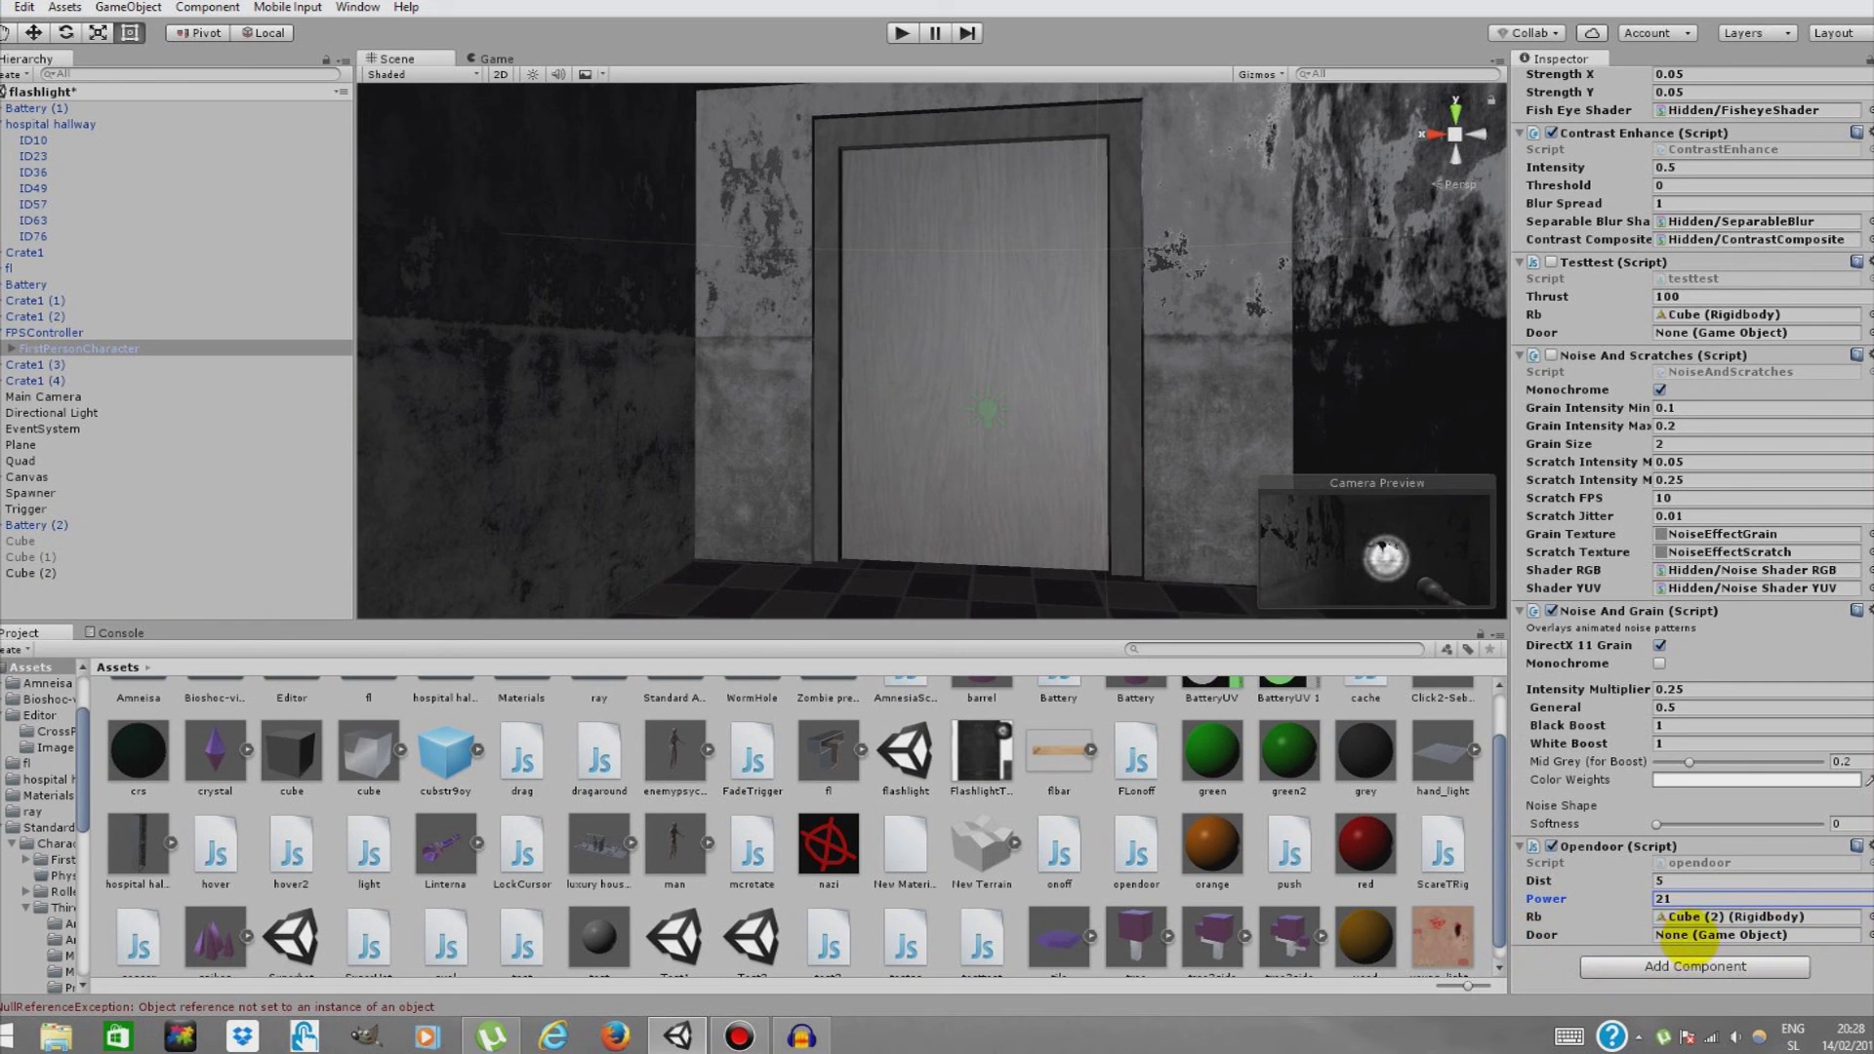
drag(21, 576, 1708, 934)
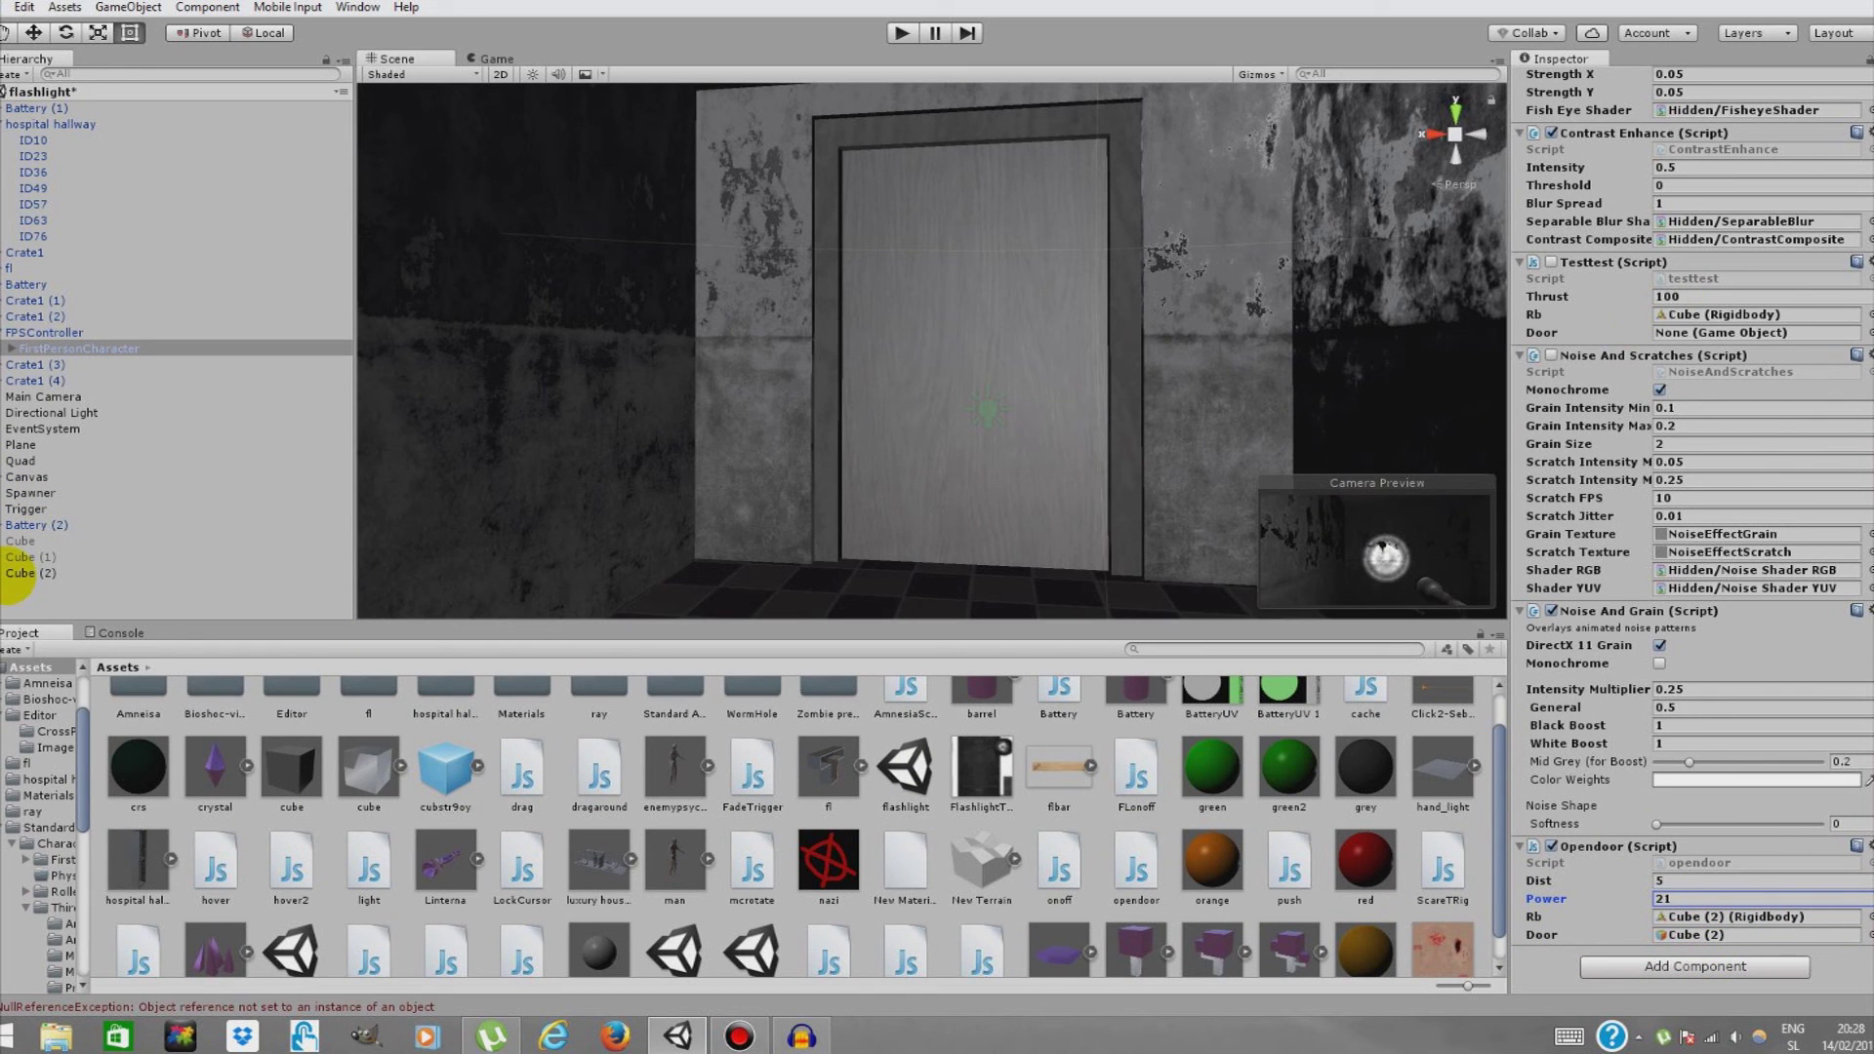
click(20, 576)
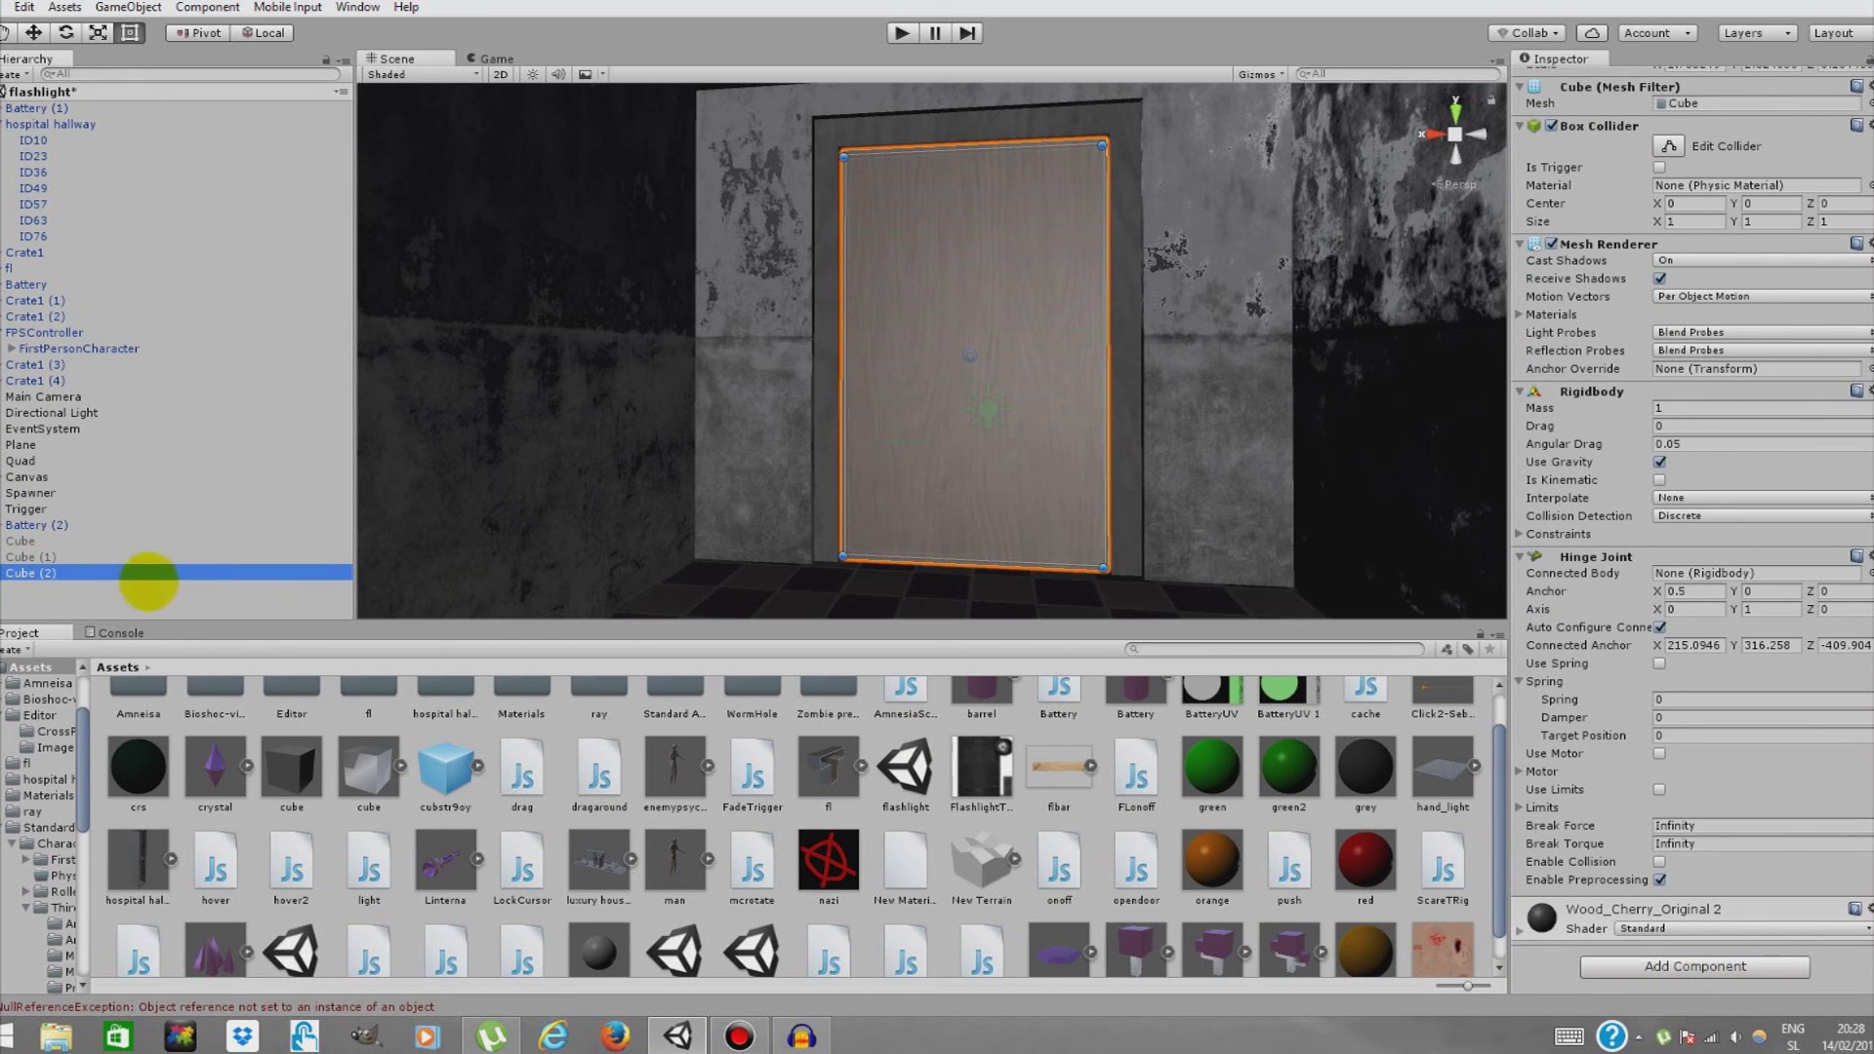
scroll(1806, 371, up, 3)
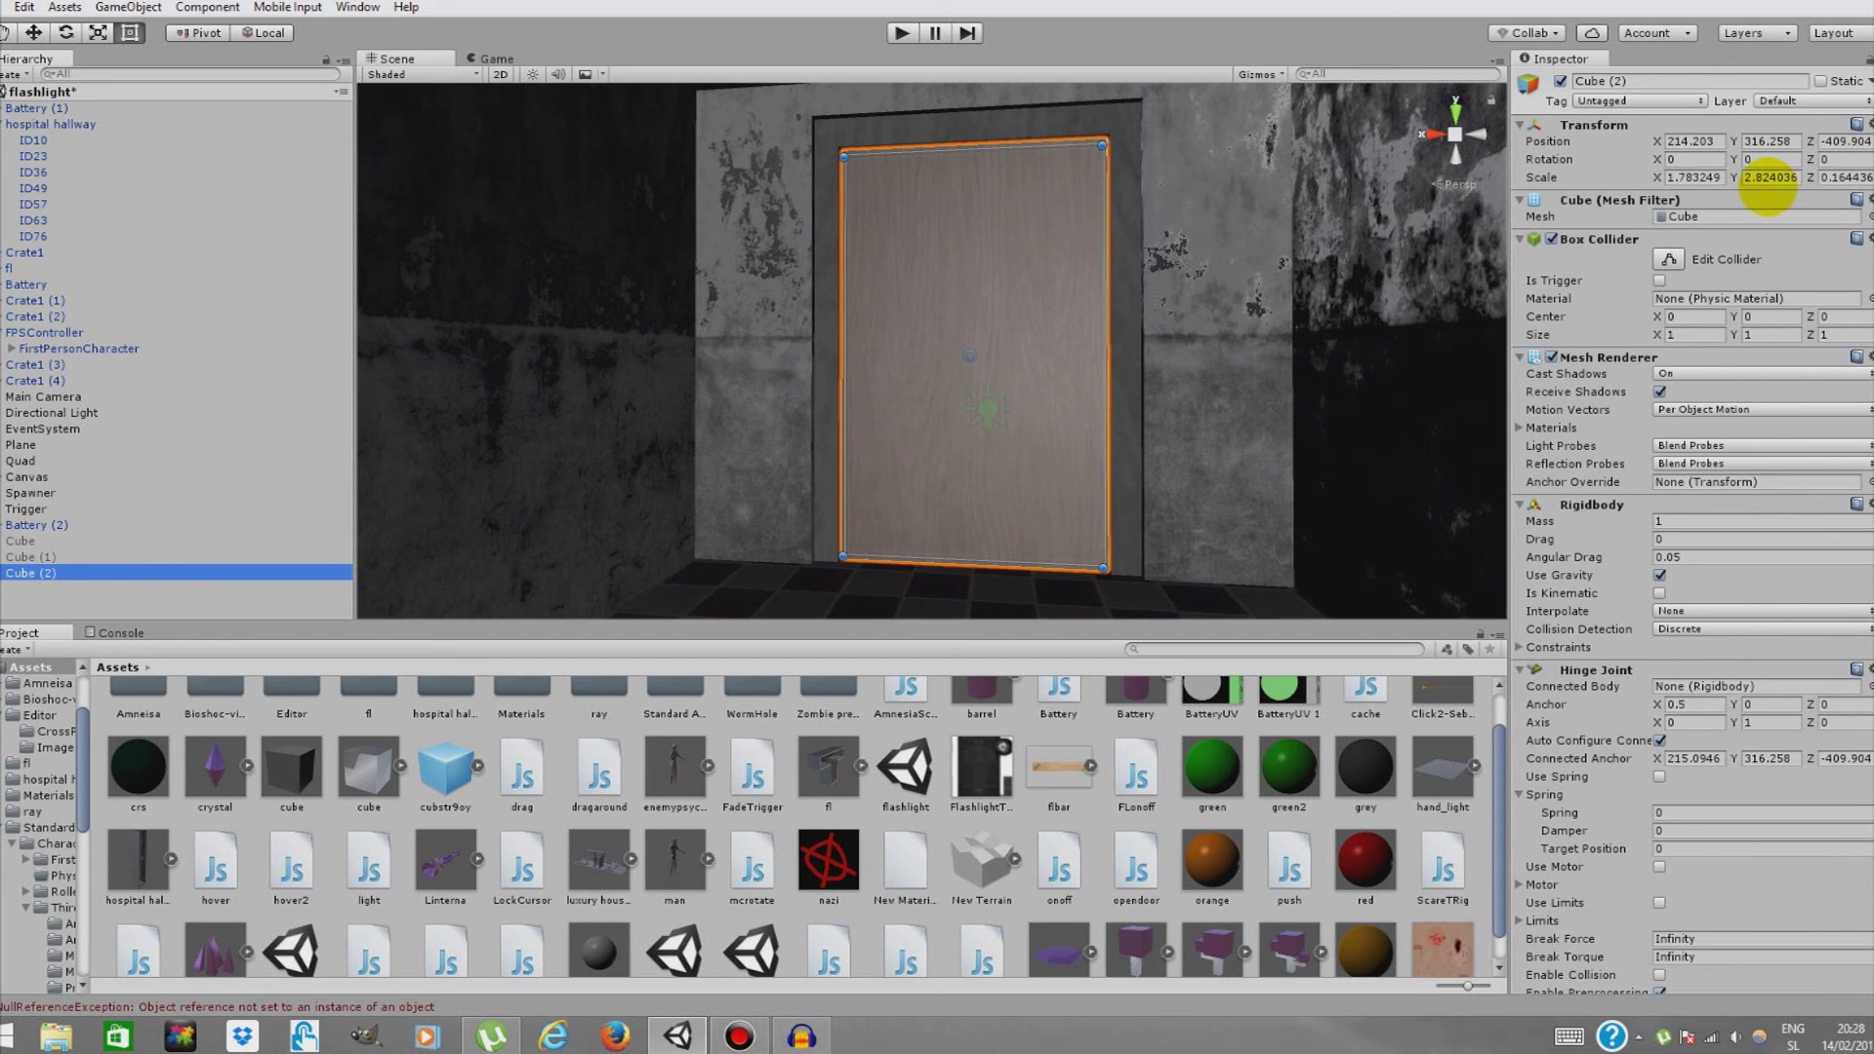
click(1601, 81)
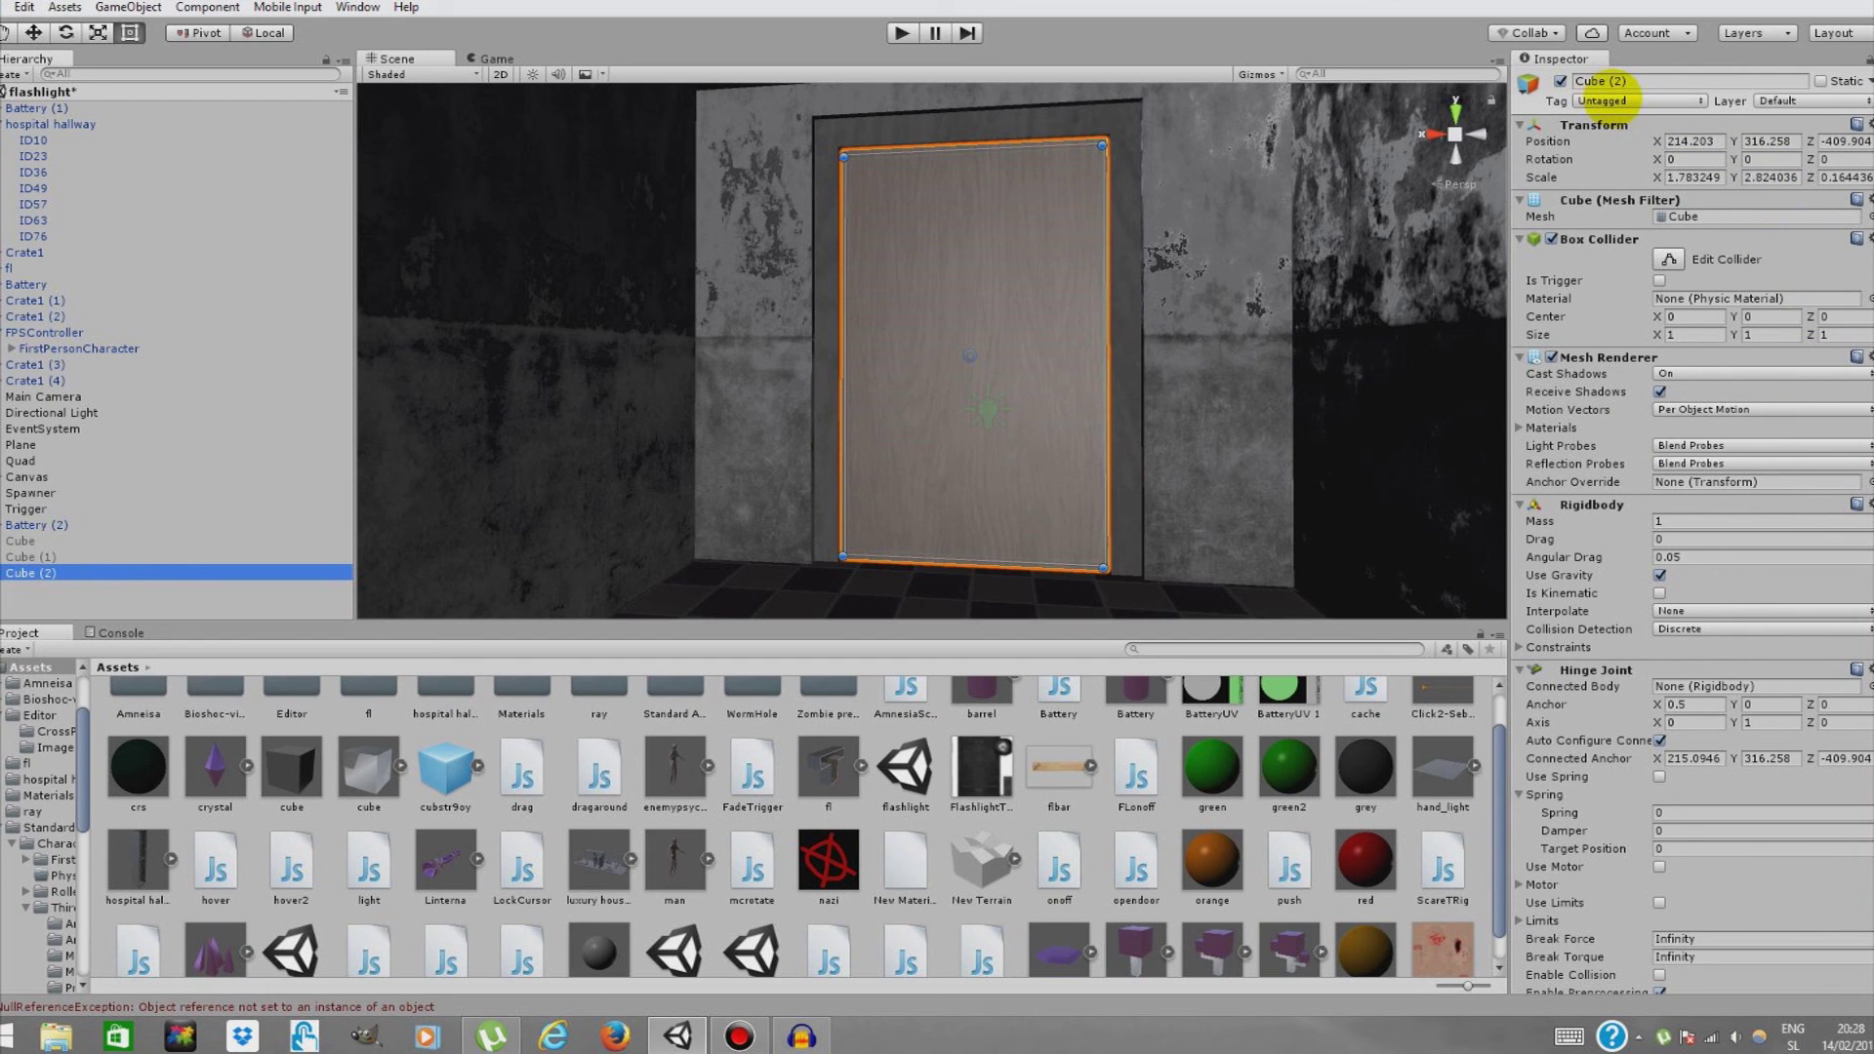
click(1640, 101)
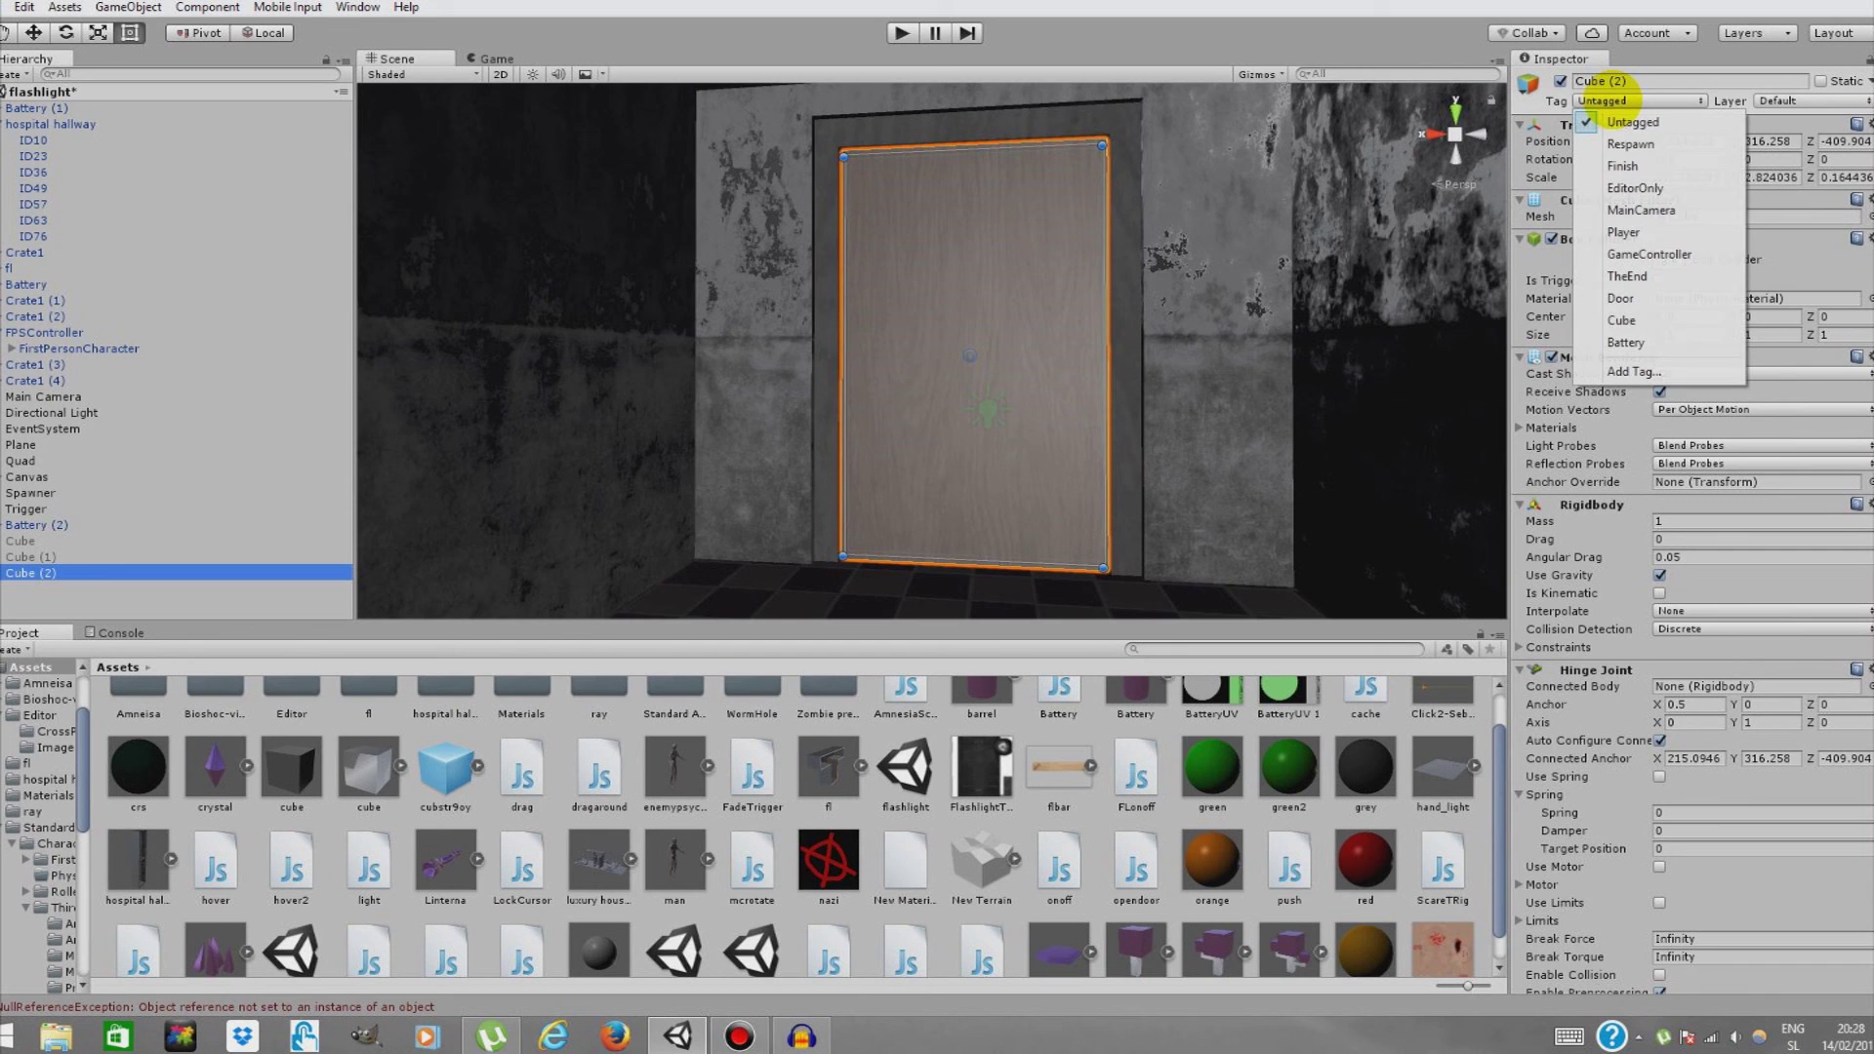
click(1649, 371)
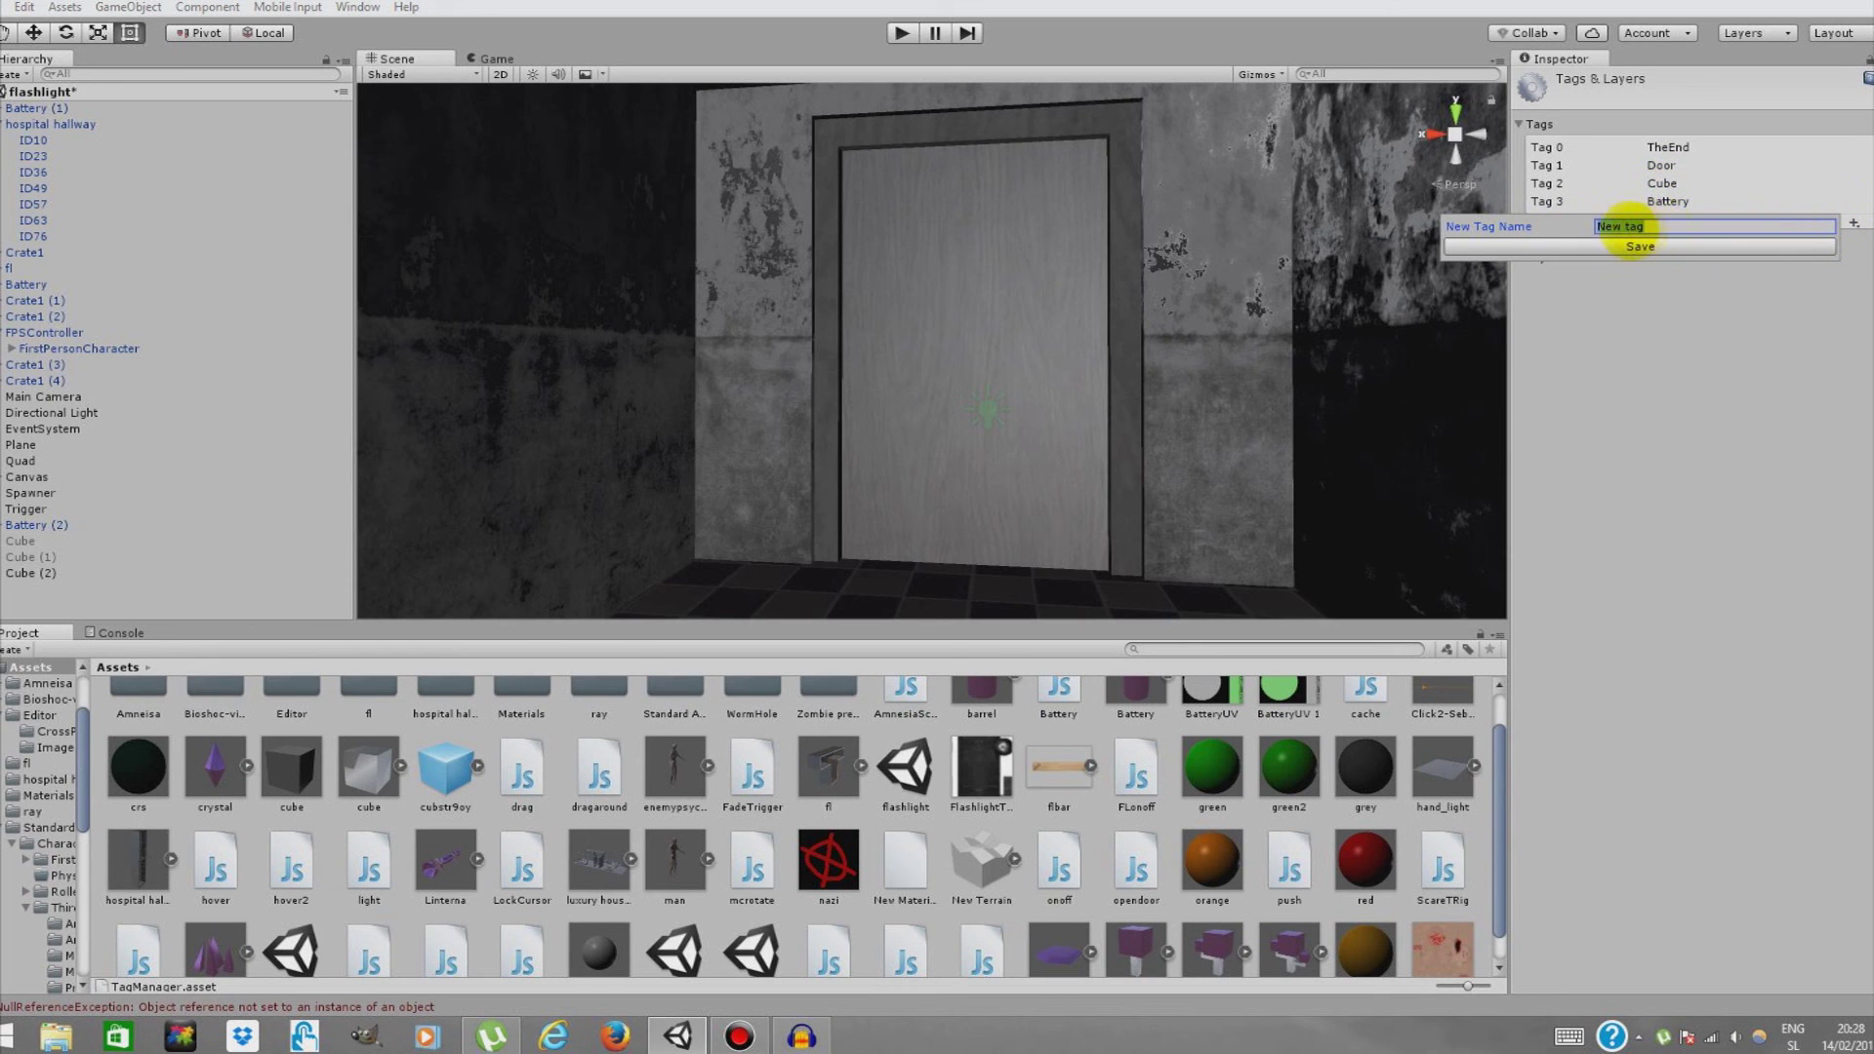
click(1632, 288)
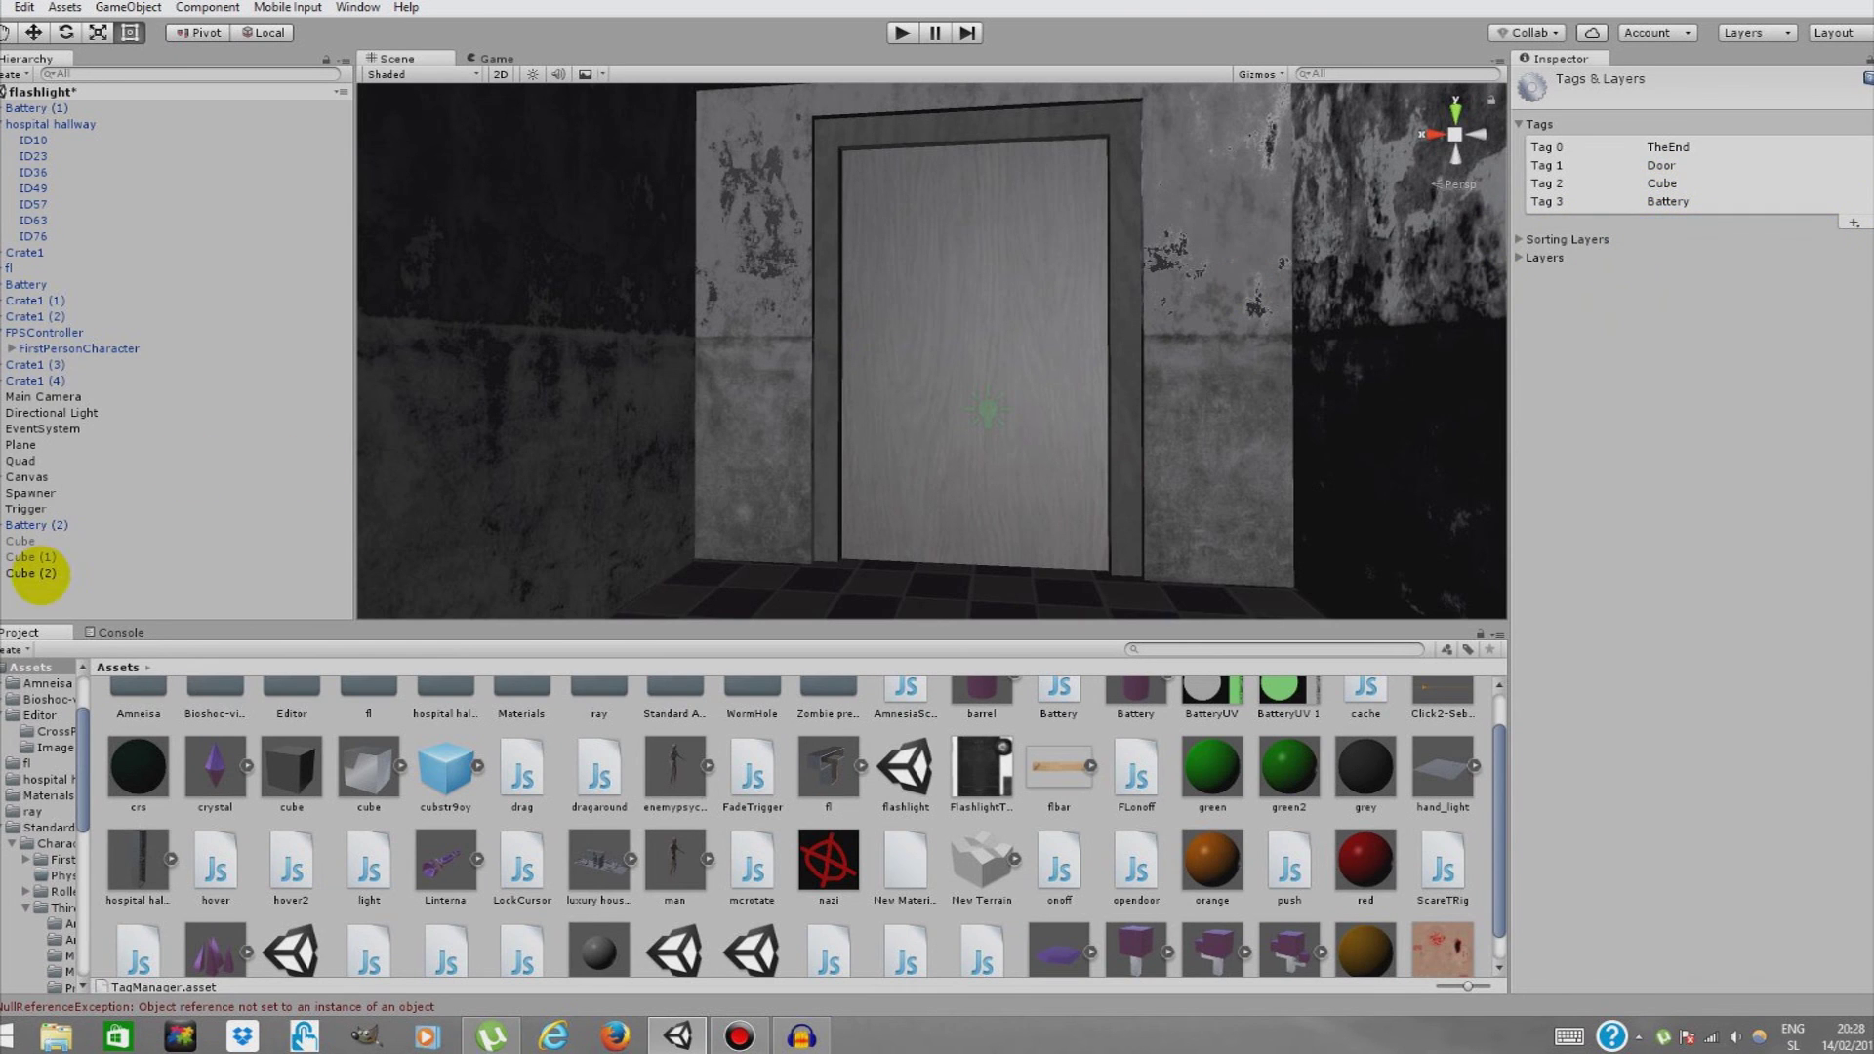
Assign the existing Door tag to the door object Cube (2).
click(32, 573)
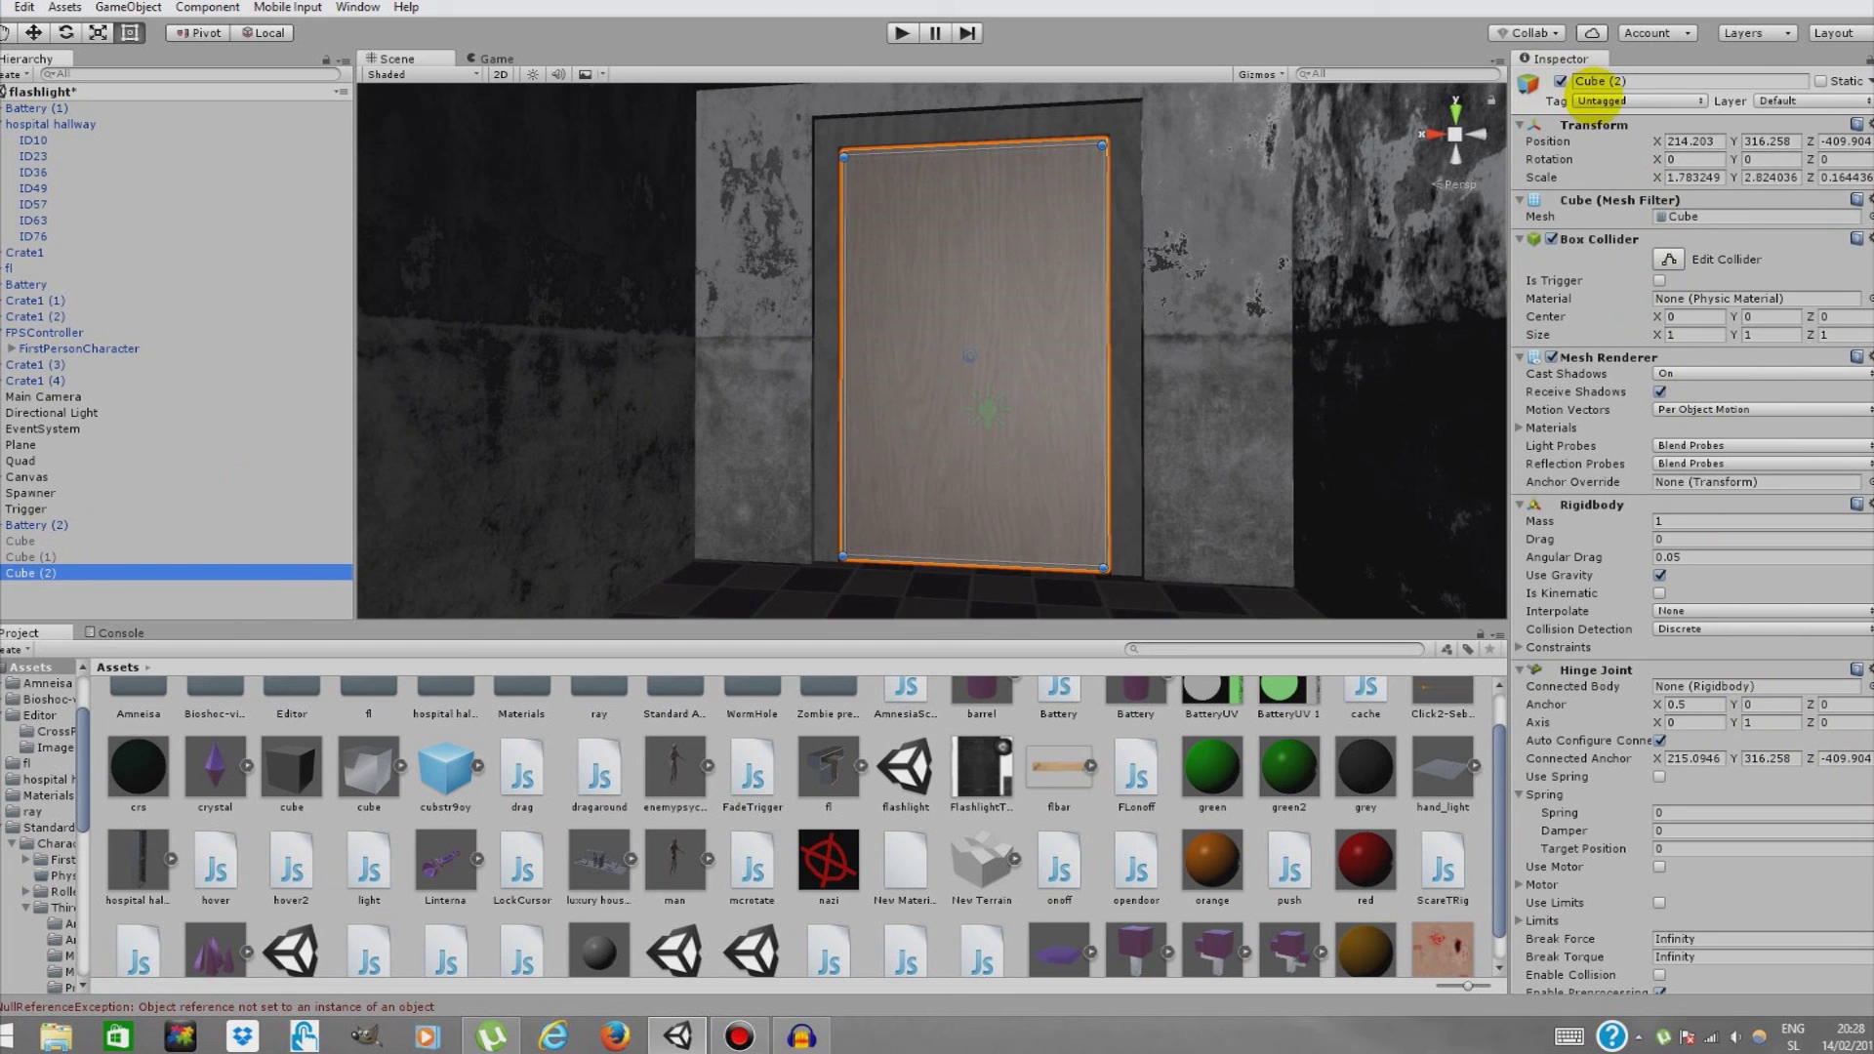
click(1593, 100)
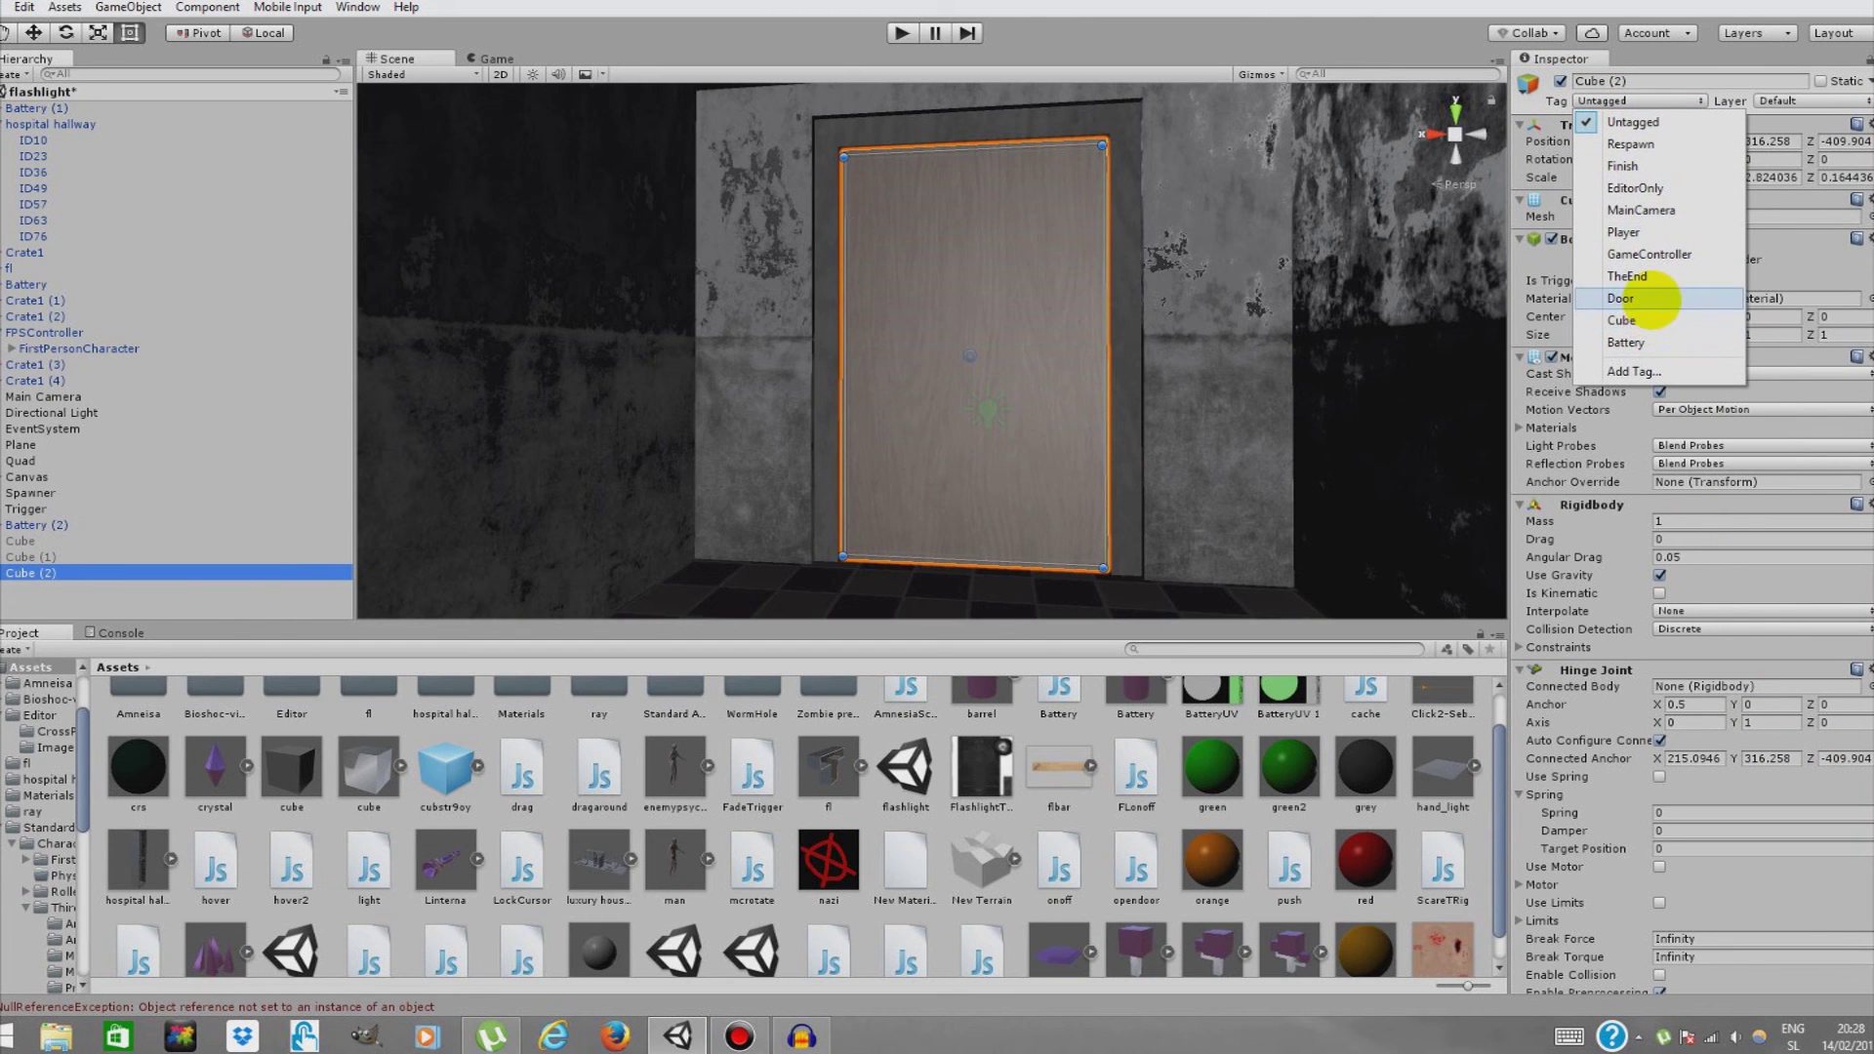
click(1621, 298)
Play-test the scene to check how the door responds to the opendoor script, and stop the game.
click(900, 33)
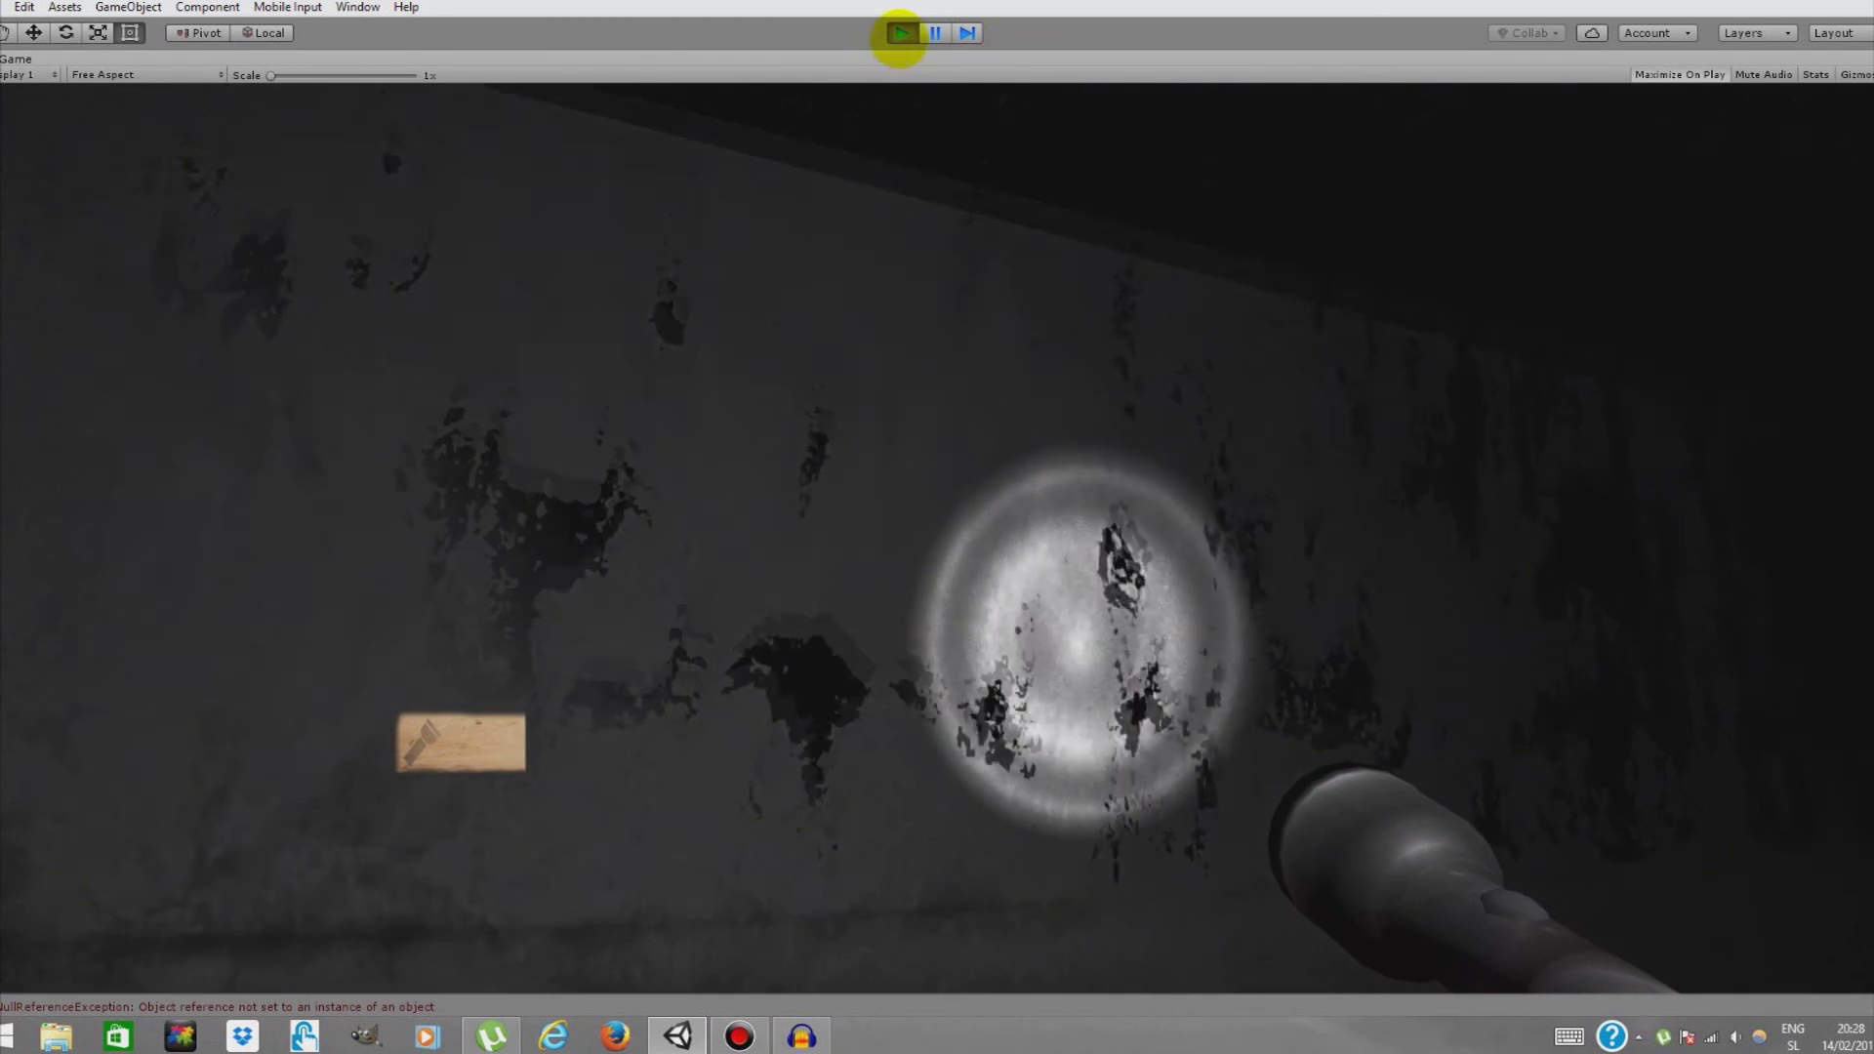
click(902, 33)
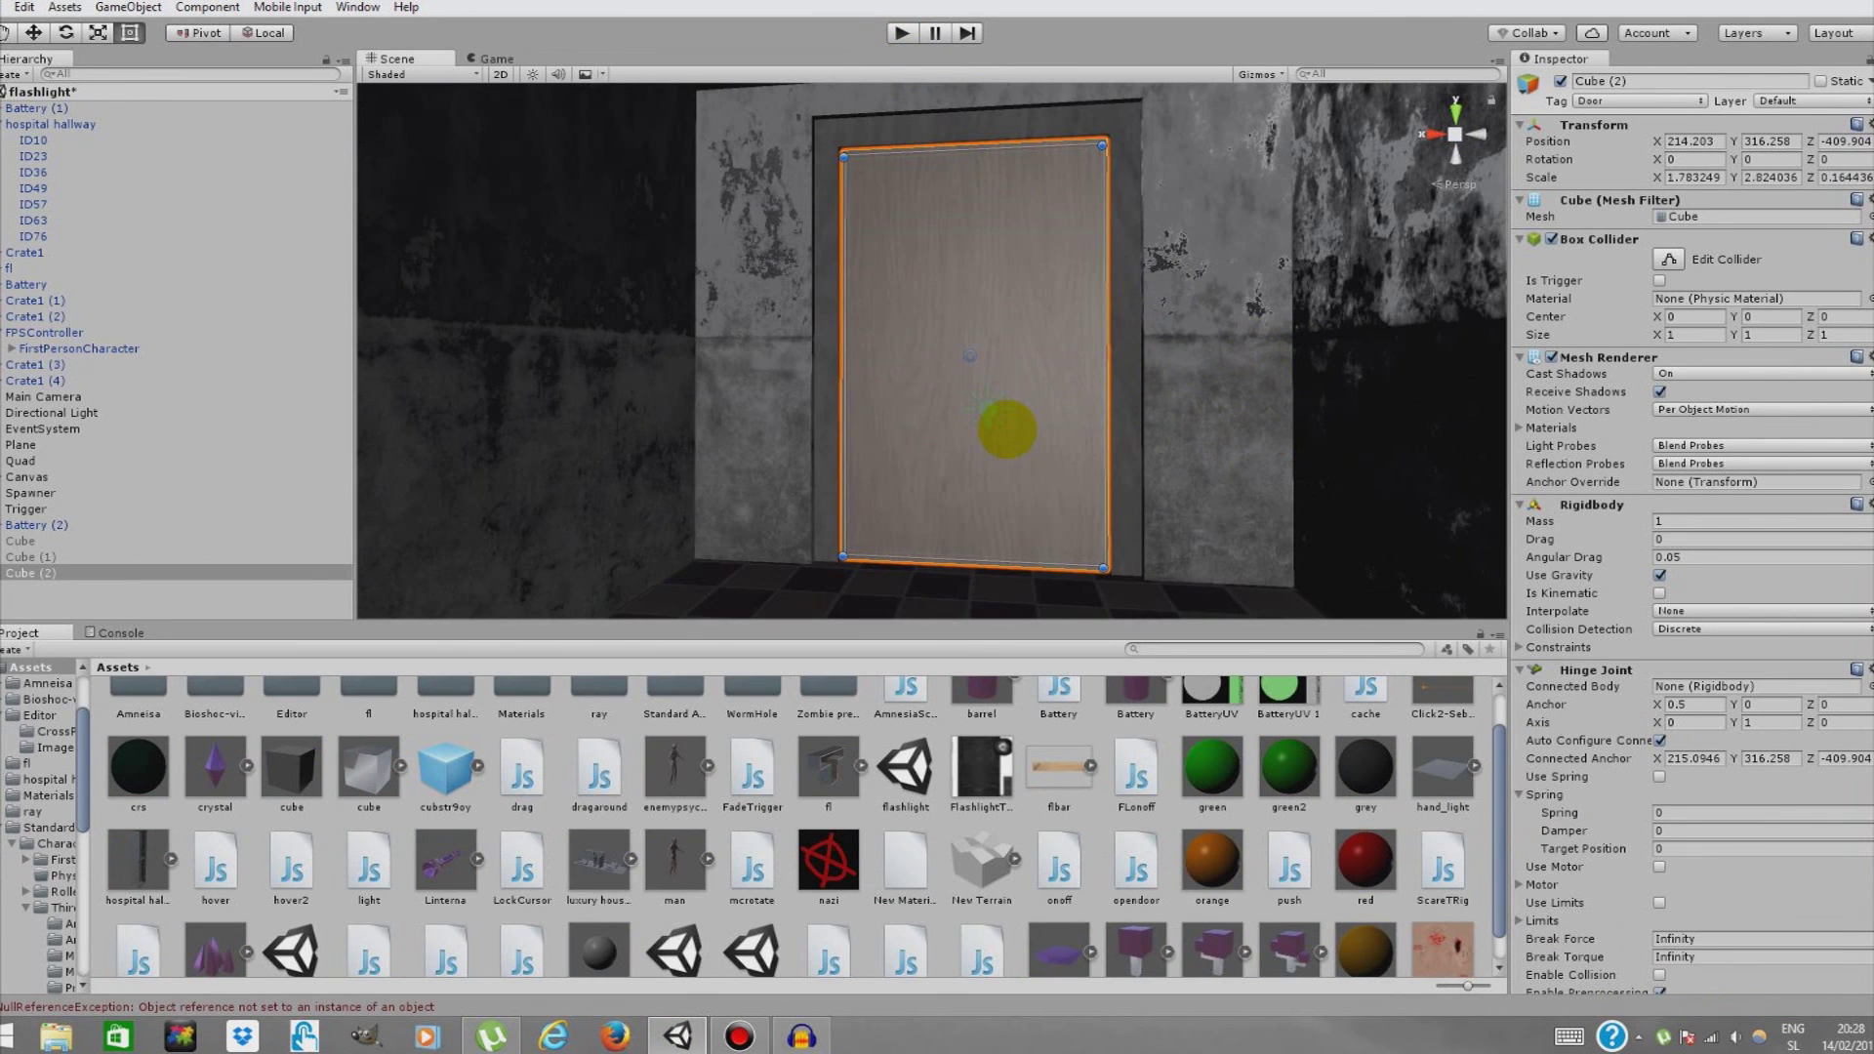